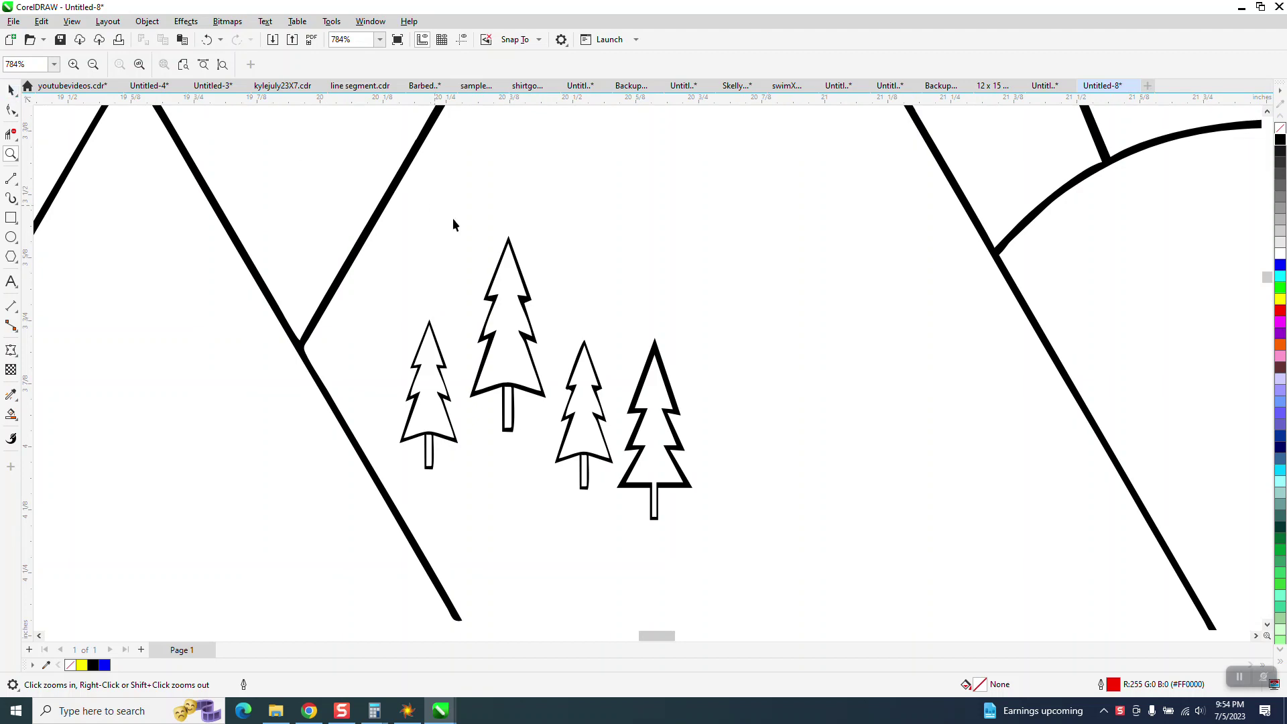
- Move the thick-outlined tree up, clear of the three thinner trees
left_click_drag(656, 356, 663, 236)
mouse_move(677, 287)
left_mouse_down()
mouse_move(618, 237)
mouse_move(663, 304)
left_mouse_up()
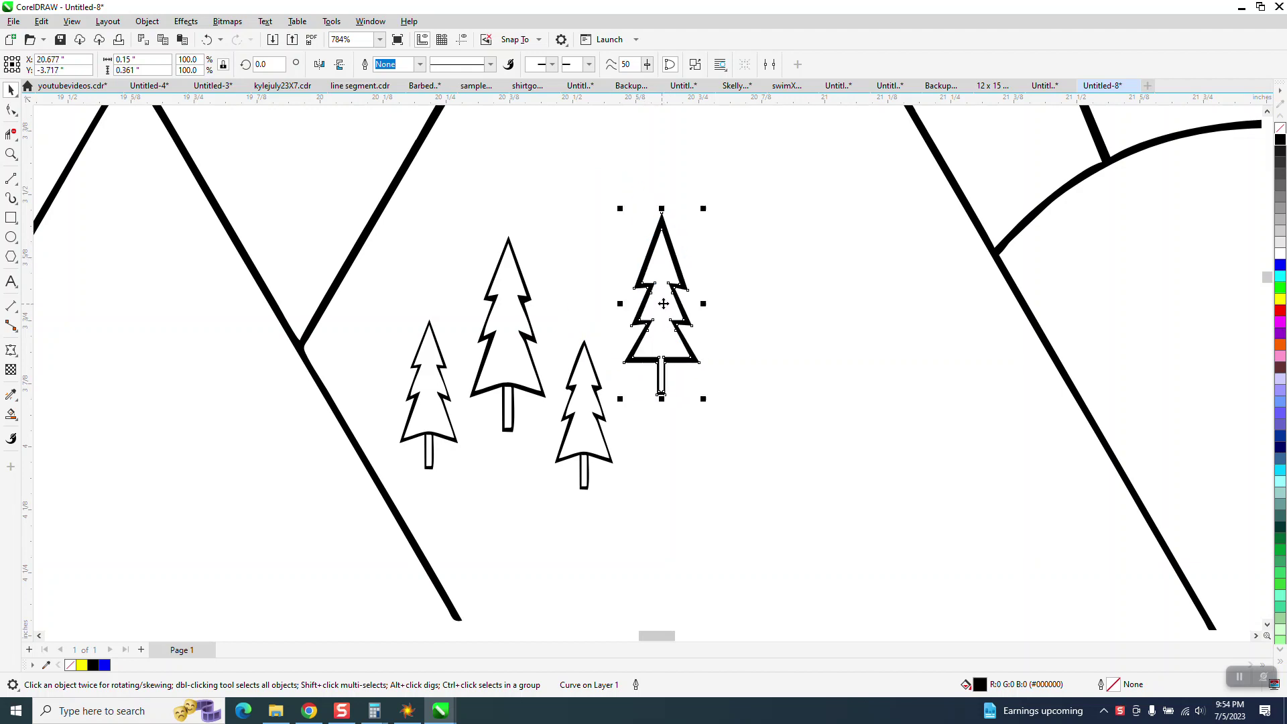
- Draw a narrow three-sided polygon about 0.087 by 0.128 in to the right of the thick-outlined tree
left_click(10, 153)
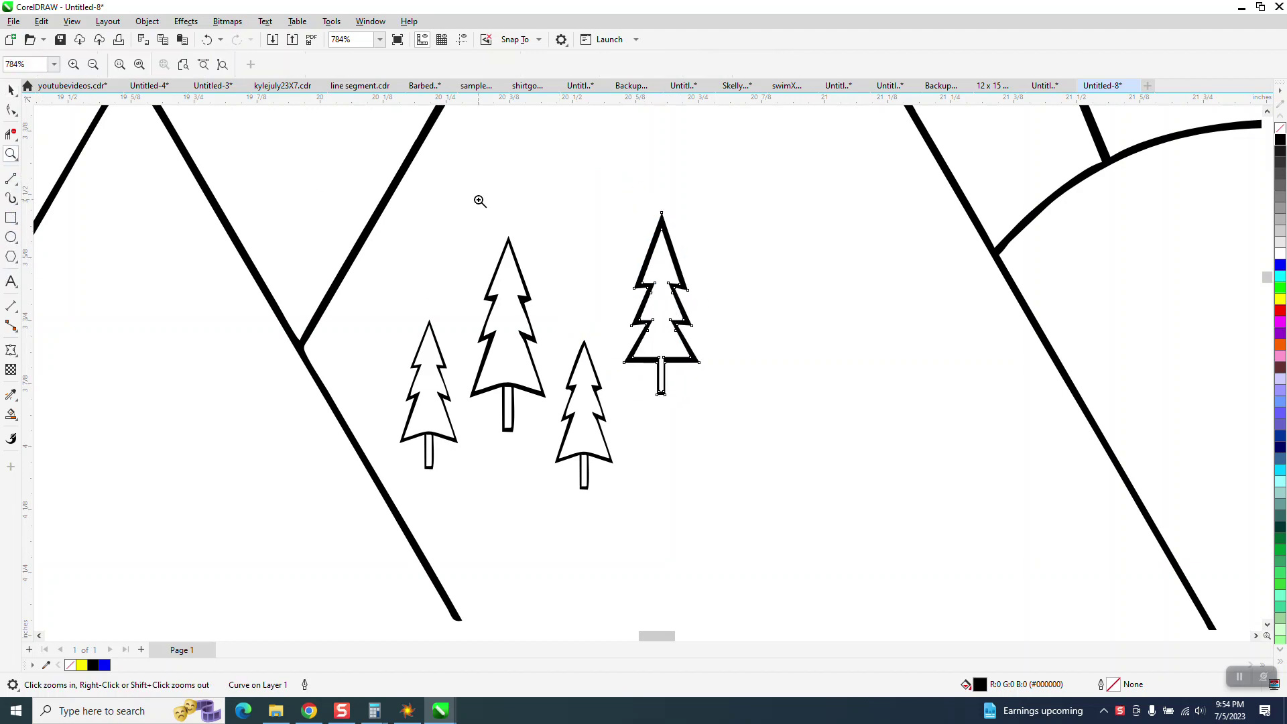
left_click_drag(446, 208, 839, 454)
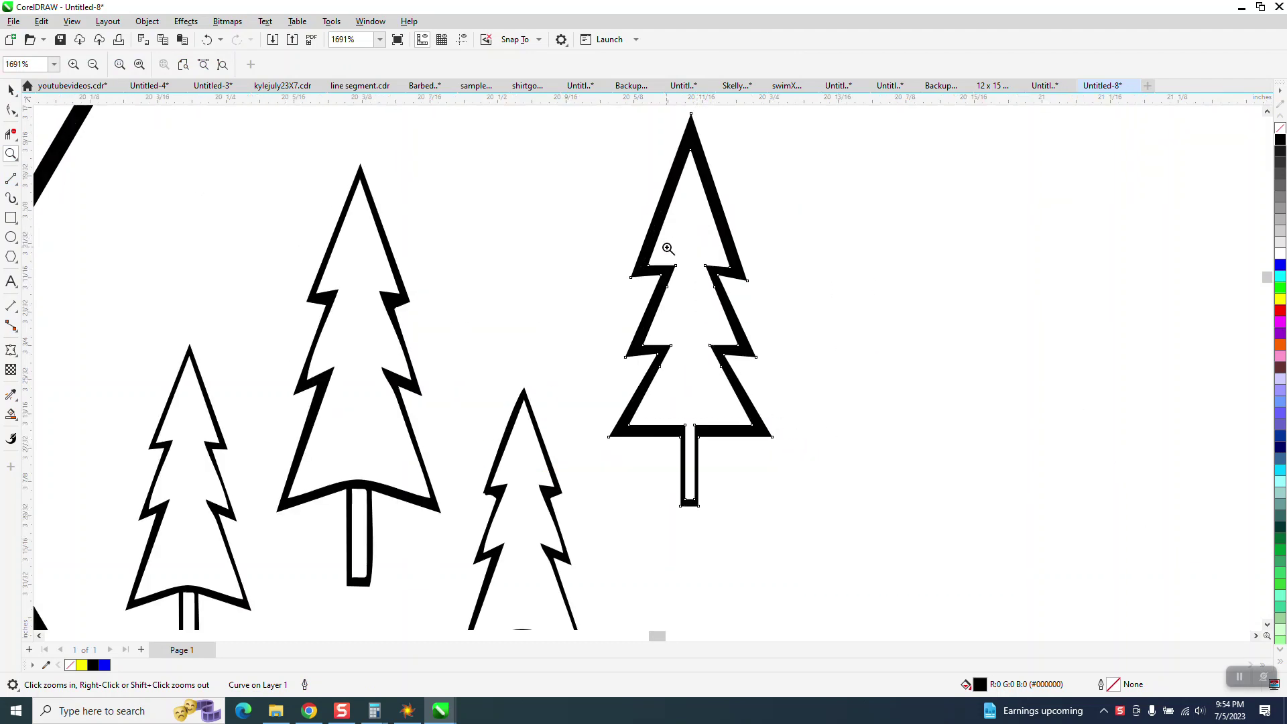
scroll(546, 265, "down", 1)
left_click(14, 260)
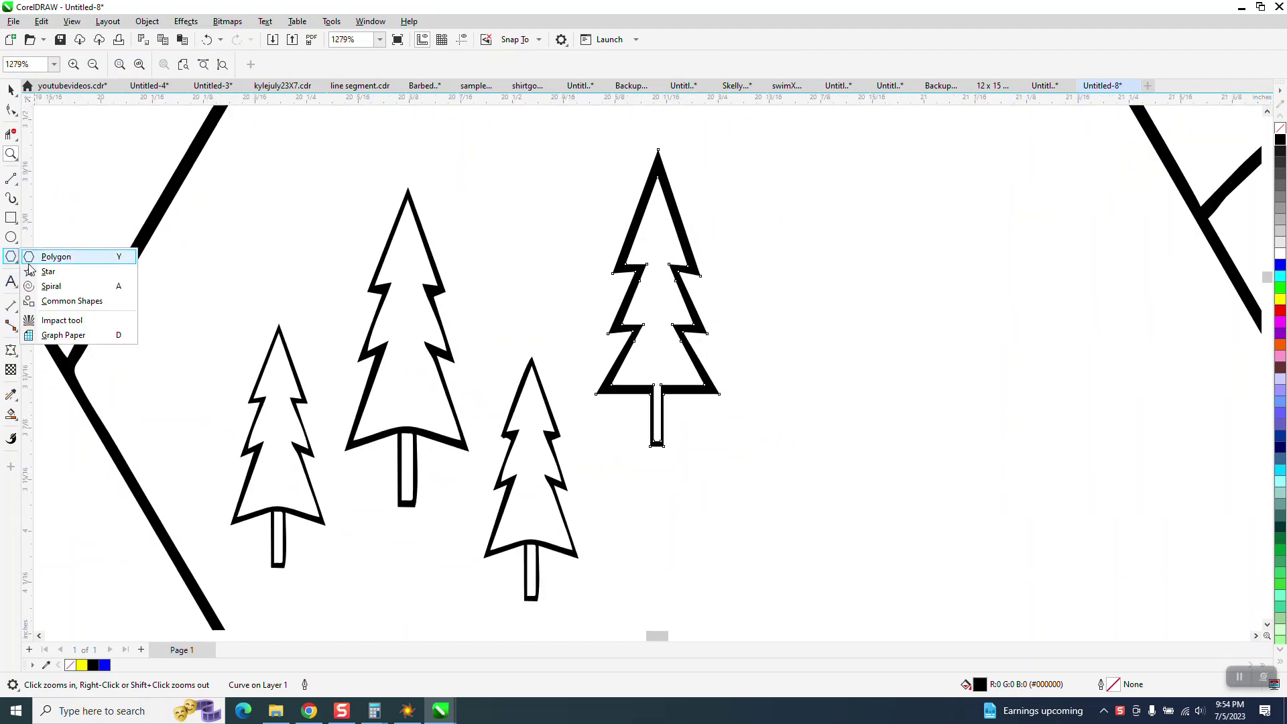
left_click(30, 262)
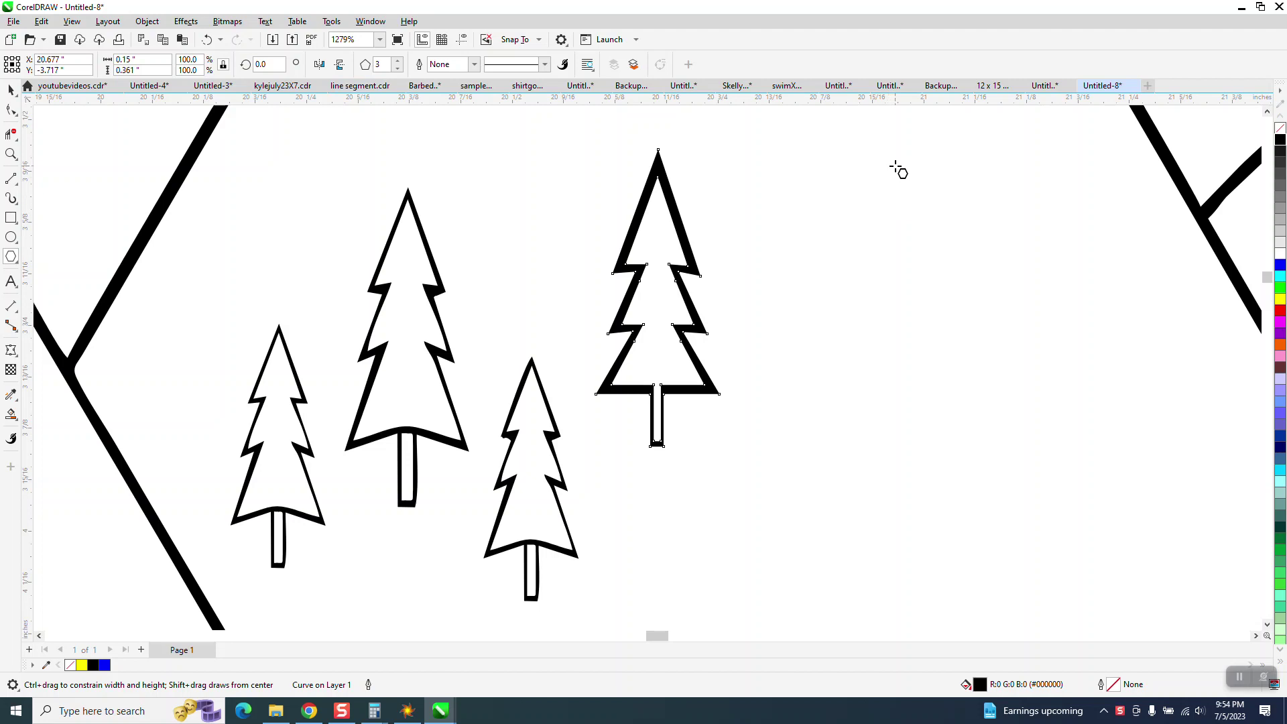
left_click_drag(899, 166, 821, 304)
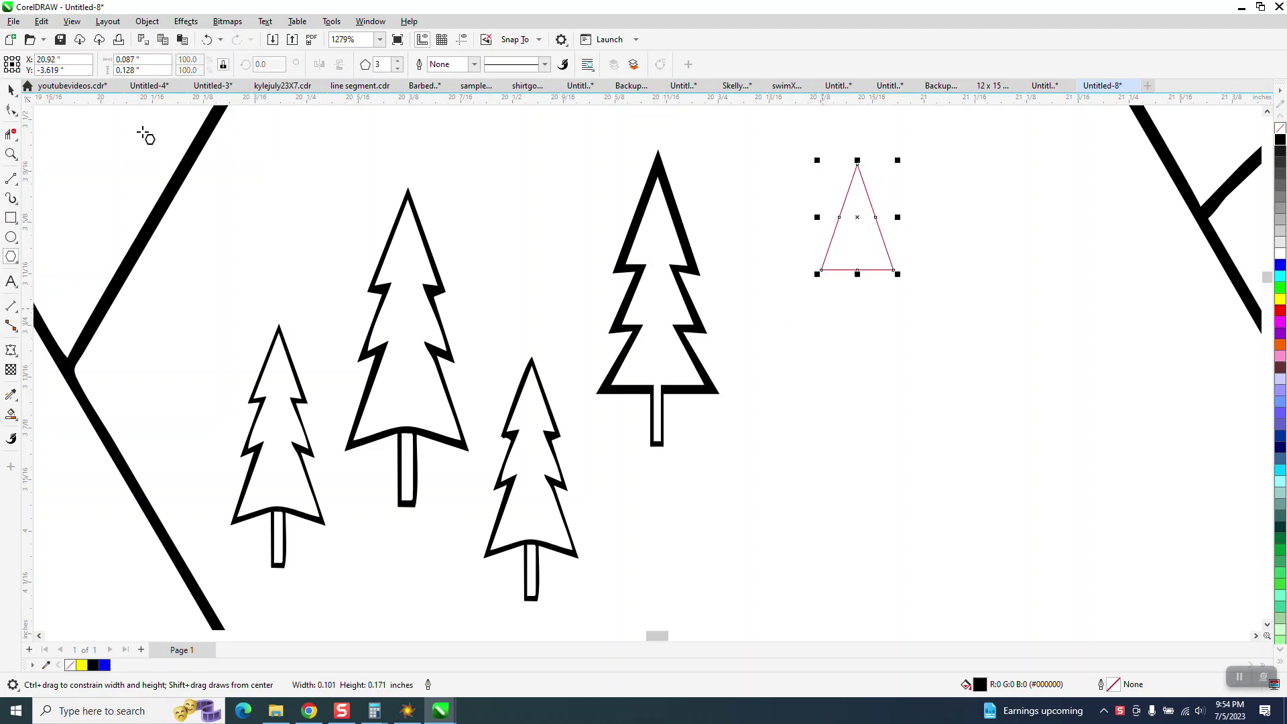
- Place a copy of the triangle overlapping below the first, widened to about 0.103 in, and select both
left_click(11, 89)
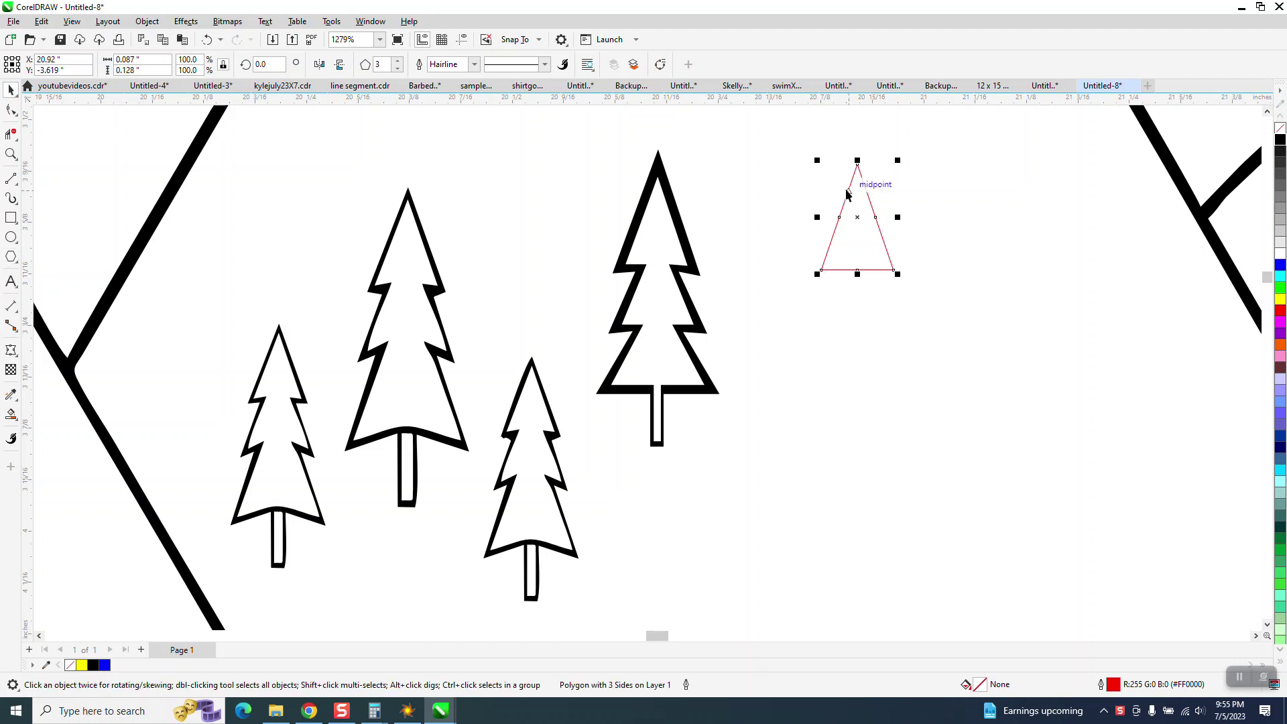
left_click_drag(860, 219, 910, 284)
left_click_drag(795, 144, 931, 368)
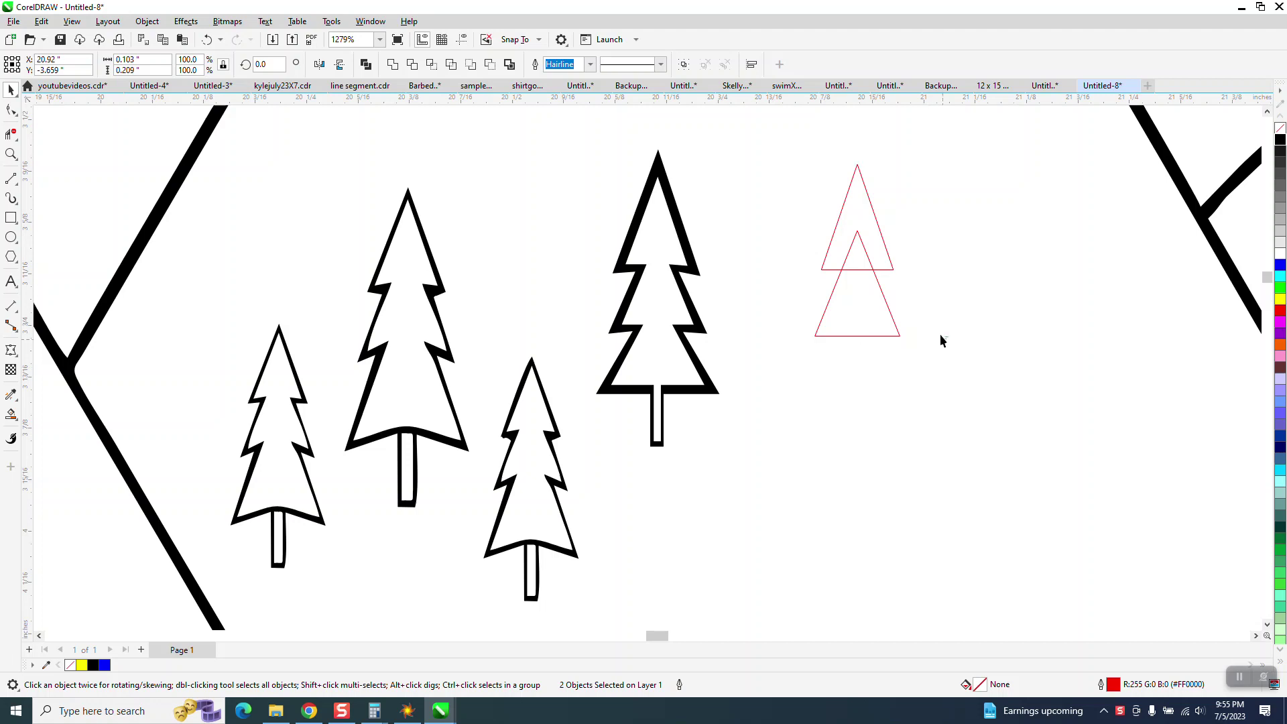
- Add a third triangle about 0.133 in wide overlapping below the second, and align all three on their vertical centre line
left_click(894, 334)
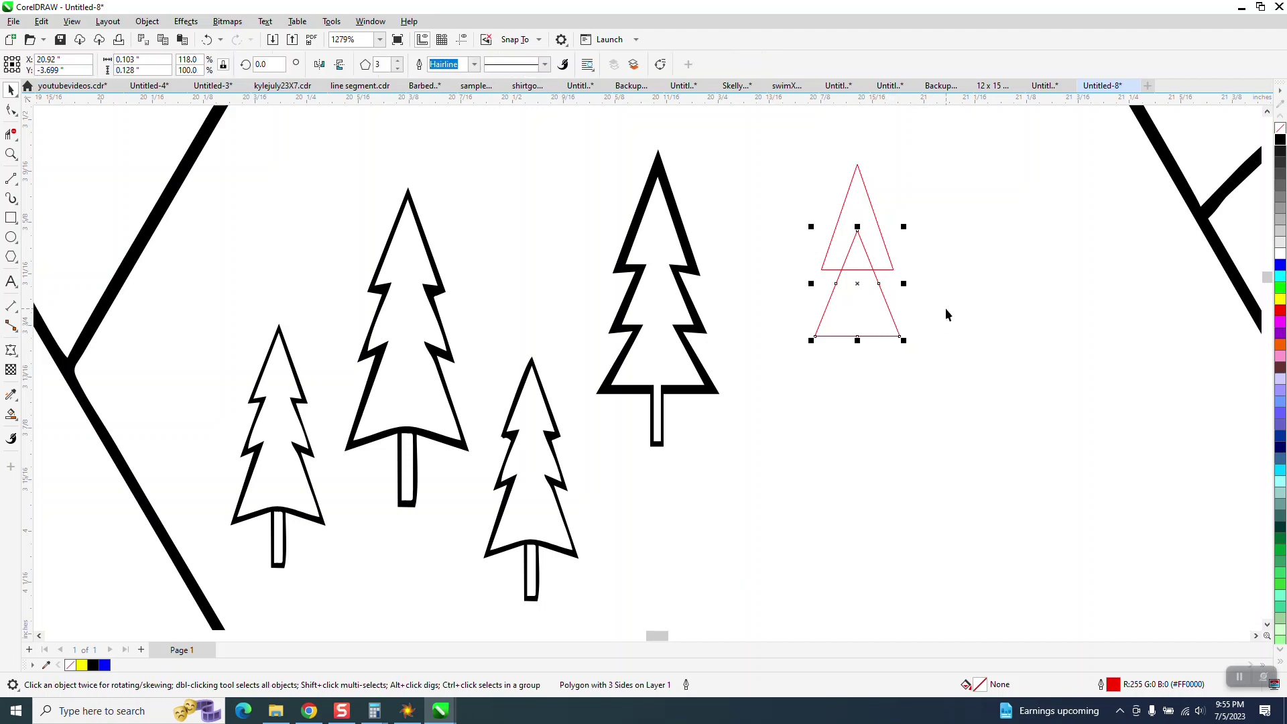
left_click_drag(866, 297, 929, 357)
left_click_drag(766, 127, 971, 459)
key("c")
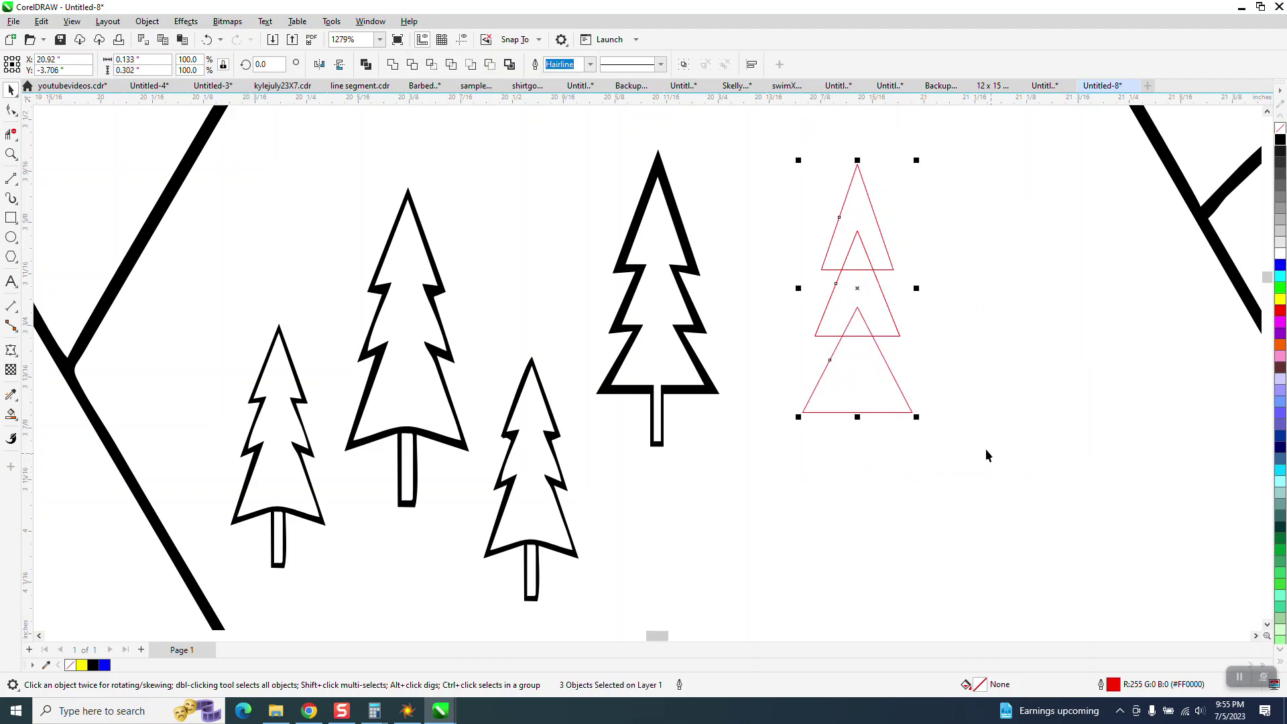
- Delete the overlapping segments inside the three triangles with Virtual Segment Delete to leave a stepped tree outline
left_click(11, 134)
left_click(110, 164)
left_click(864, 263)
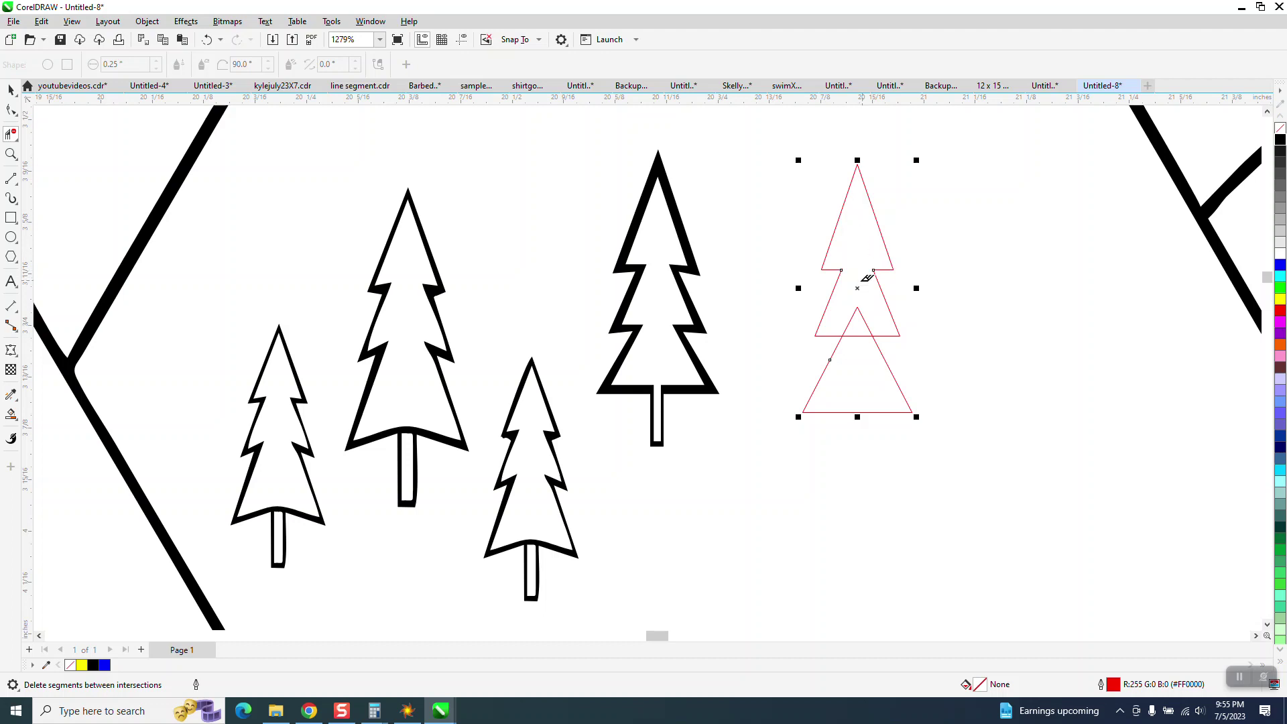
left_click_drag(859, 338, 868, 357)
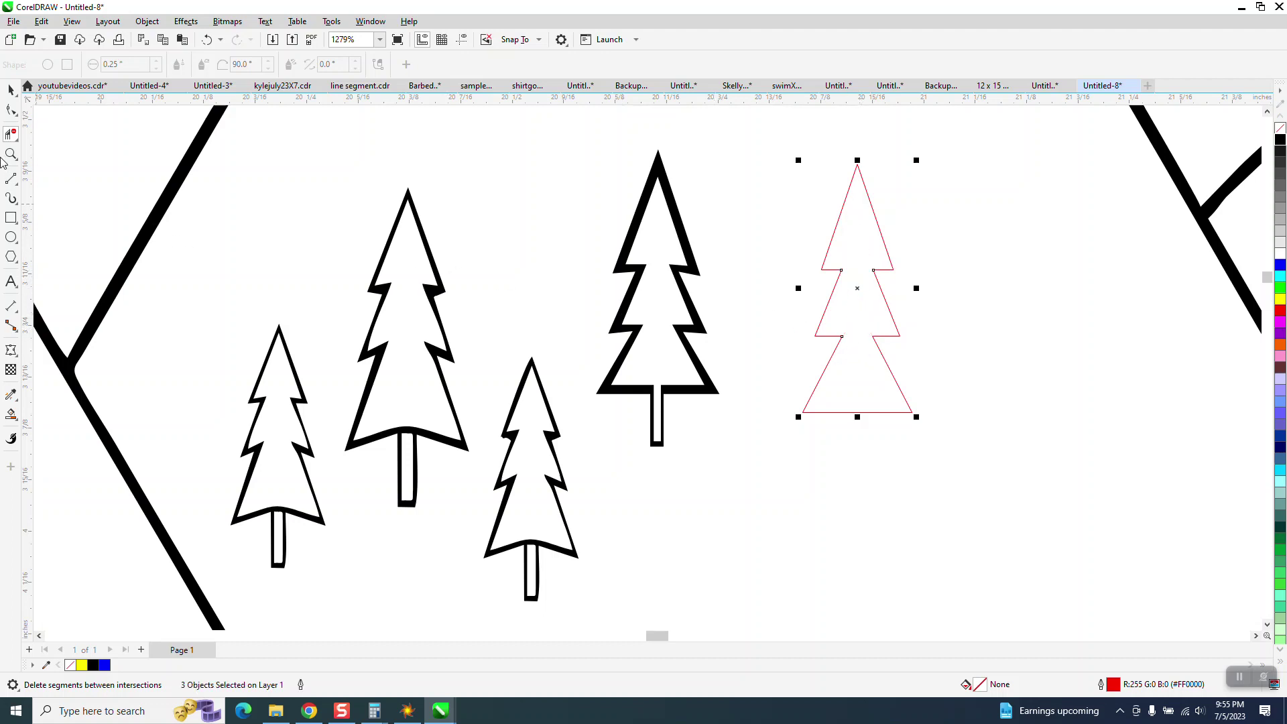
- Delete the midpoint nodes on the top triangle's sides and lower its peak slightly
left_click(11, 111)
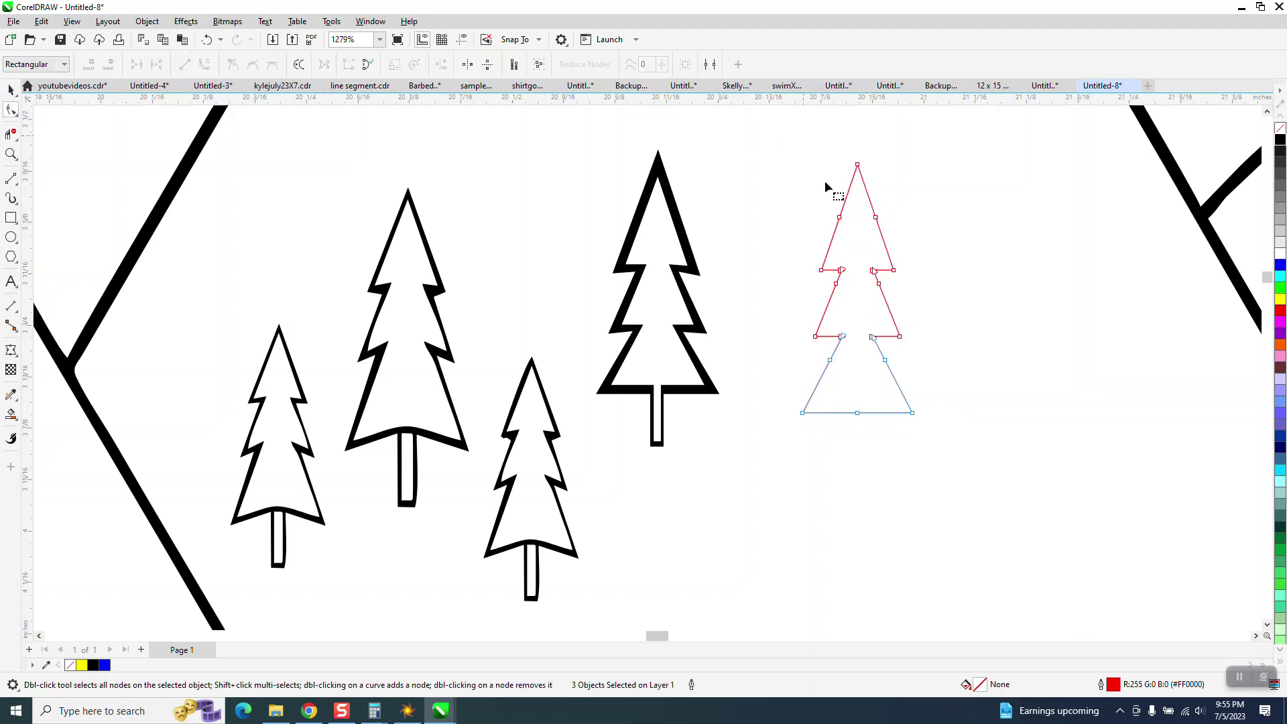
left_click_drag(826, 187, 908, 235)
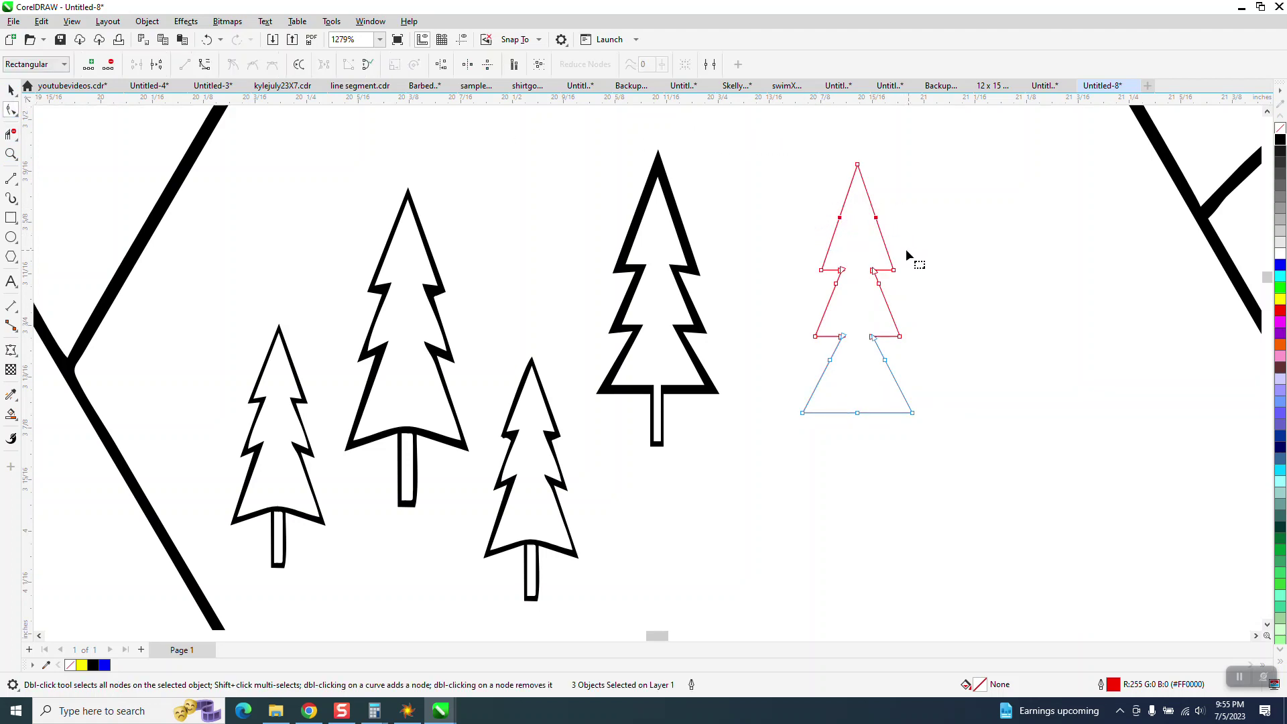
left_click(864, 170)
left_click_drag(858, 165, 881, 194)
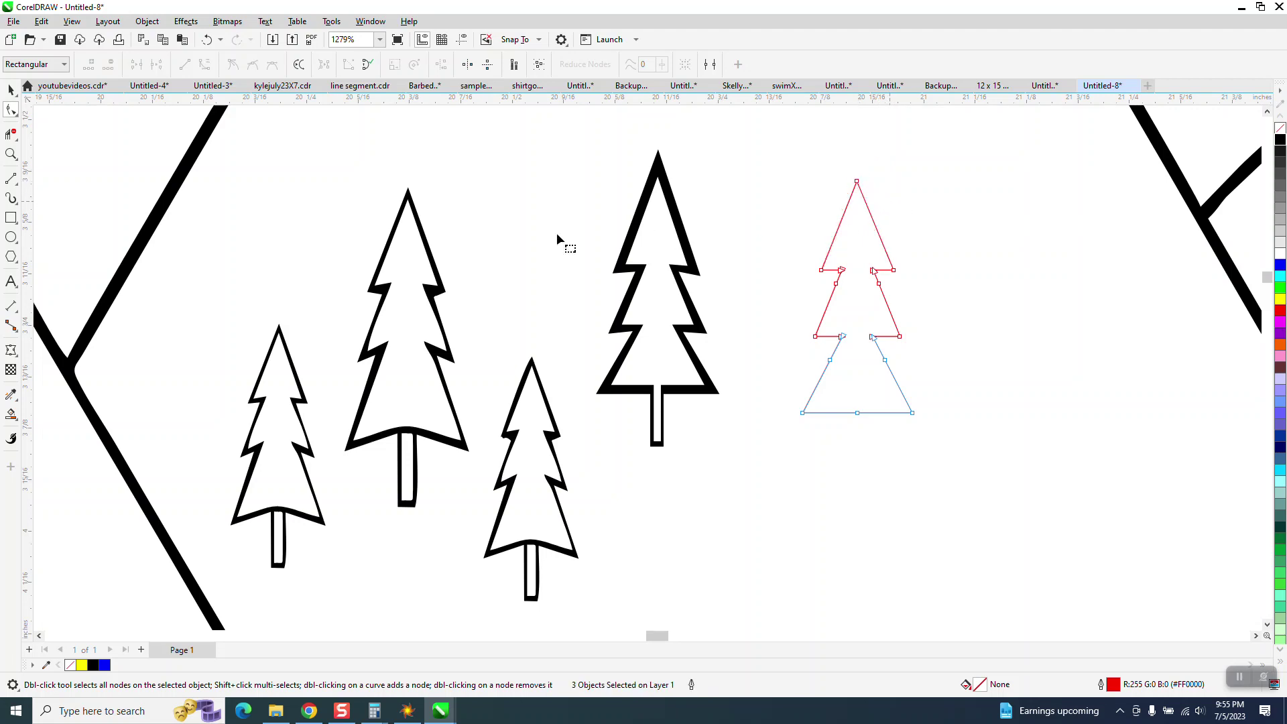
- Fill the red tree outline with black using Smart Fill to create a single closed tree shape
left_click(10, 154)
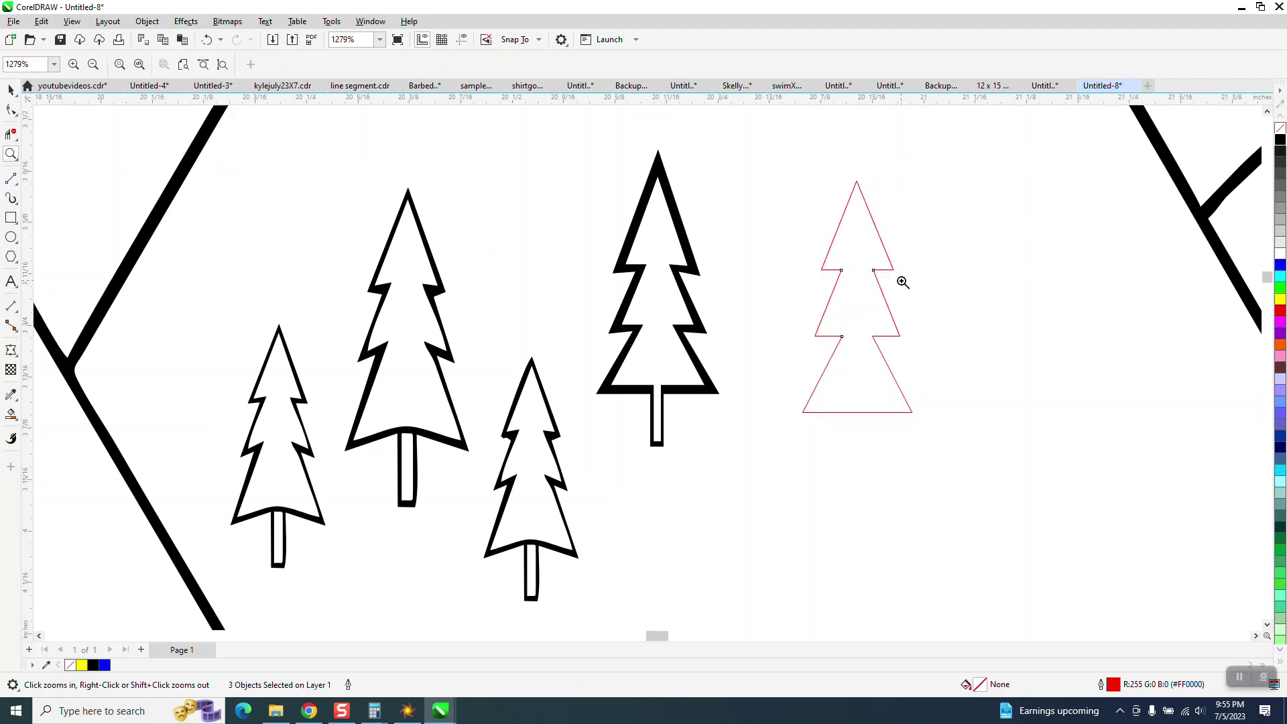
left_click(11, 218)
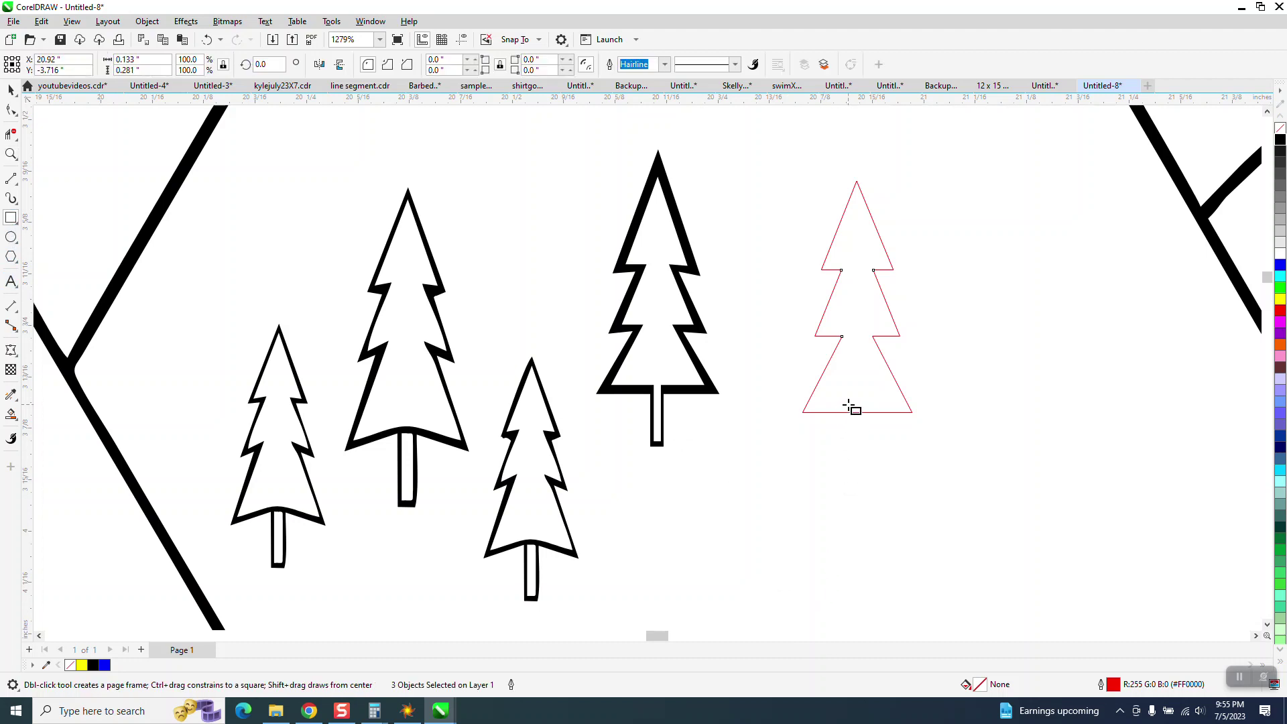
left_click(11, 89)
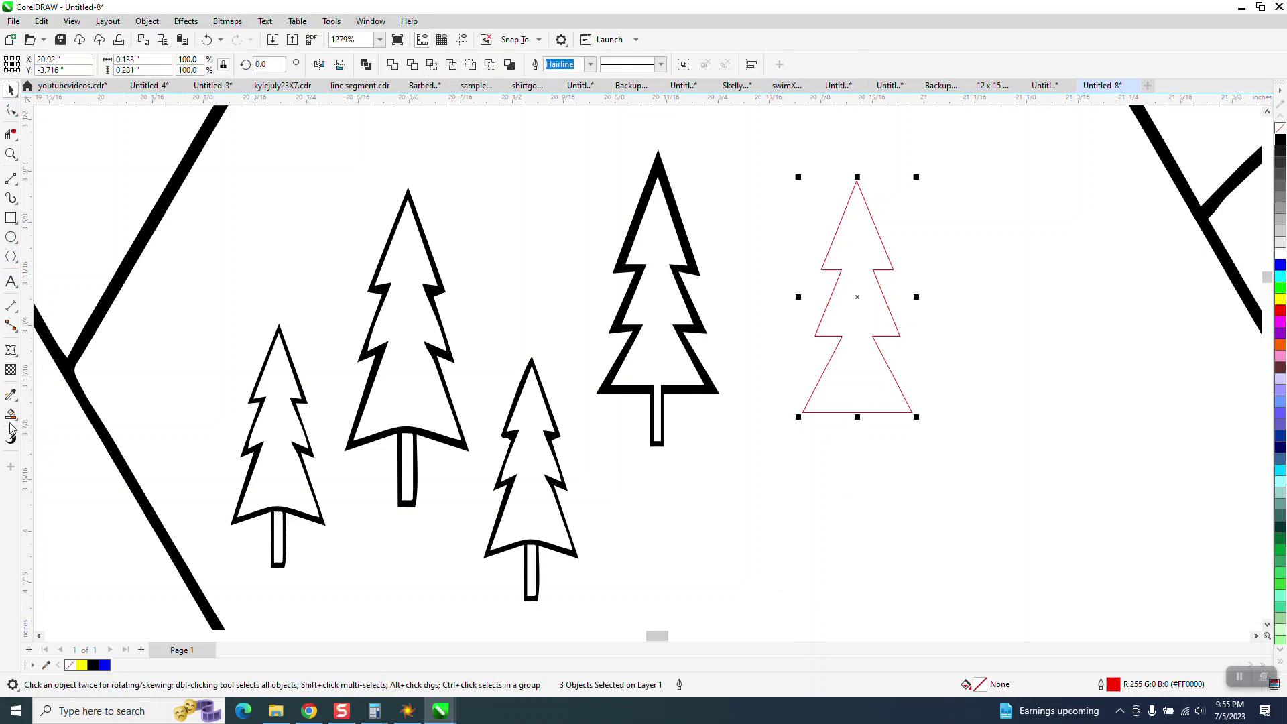
left_click(11, 416)
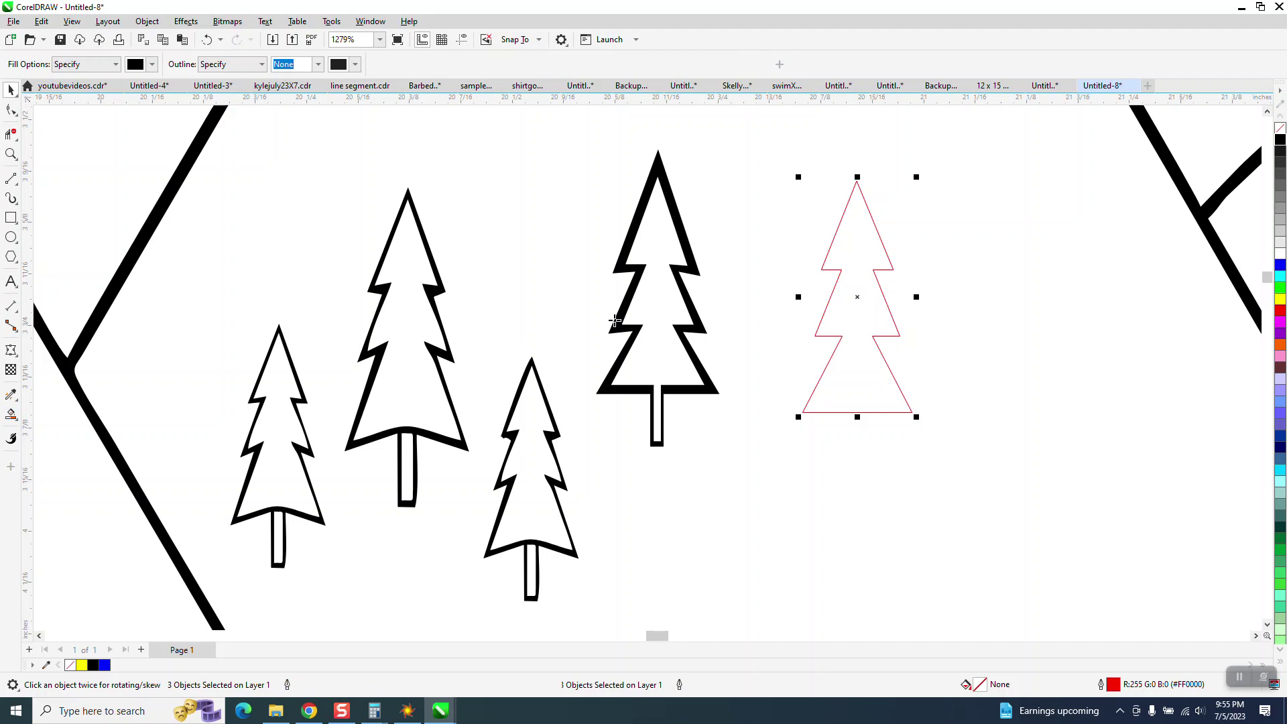
left_click(845, 301)
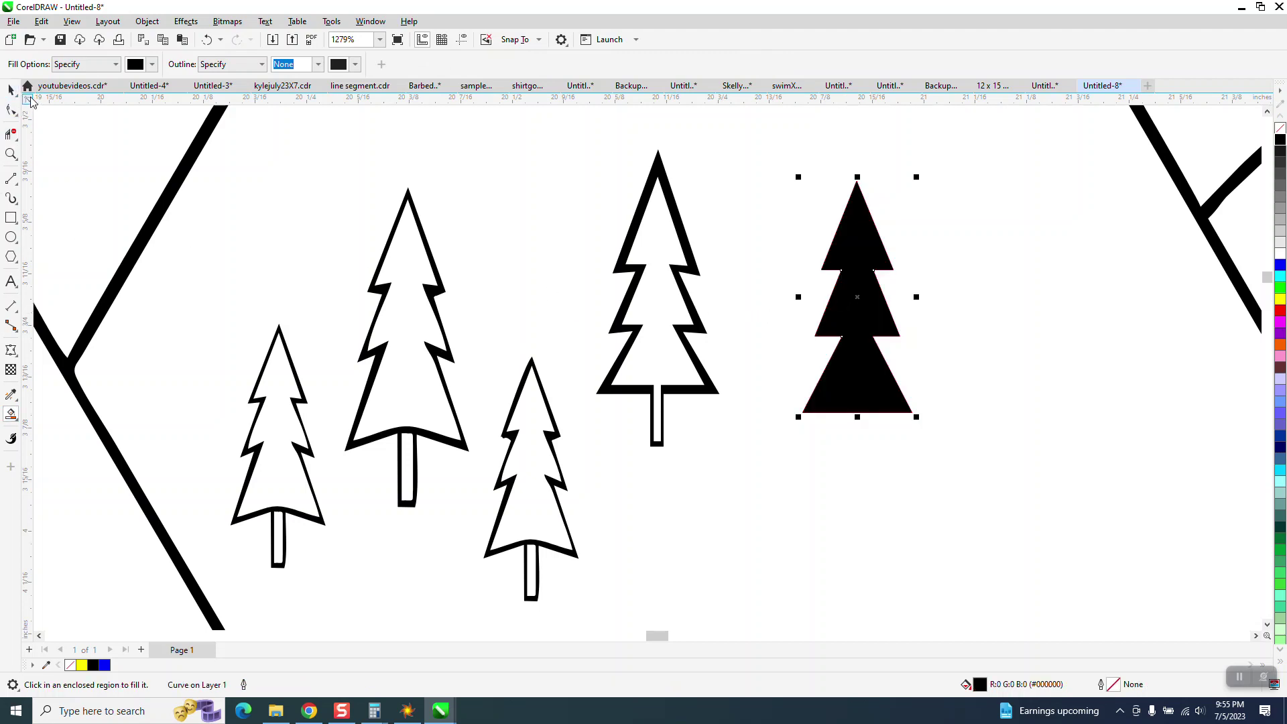
- Move the filled tree to the right of the red outline and replace its fill with a black outline
key("space")
left_click_drag(872, 285, 1030, 281)
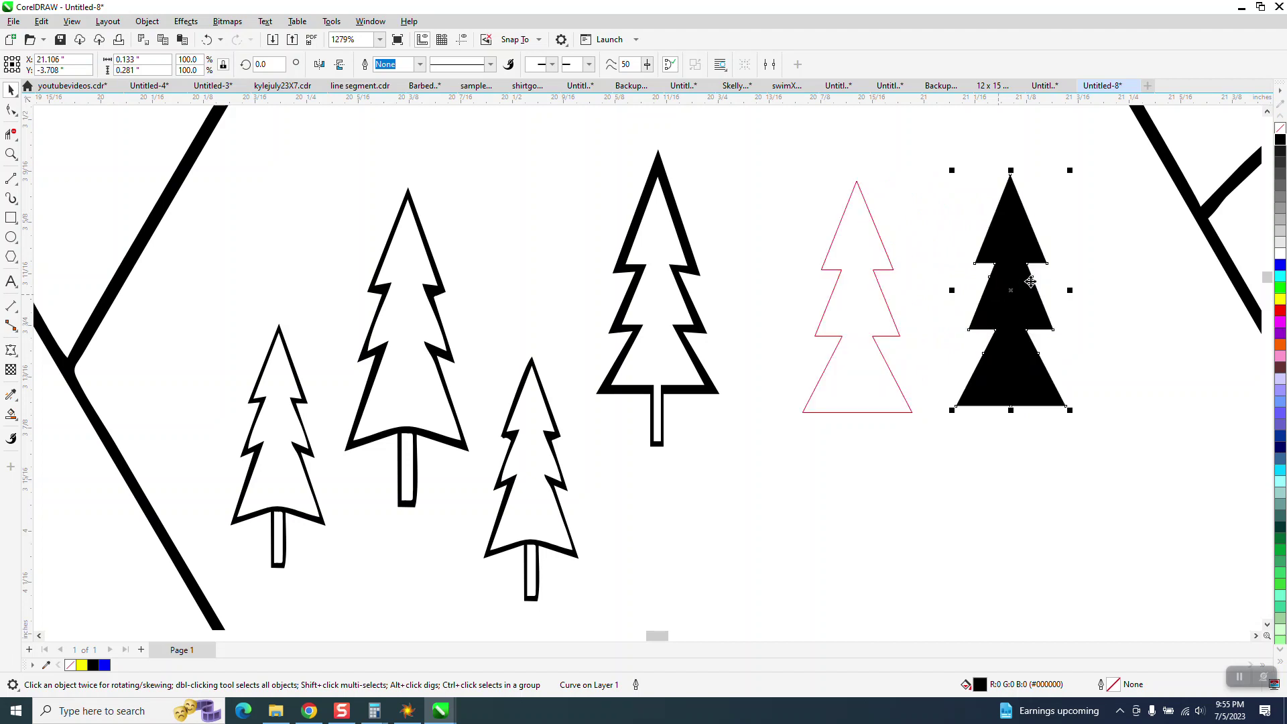
left_click(1280, 129)
right_click(1280, 138)
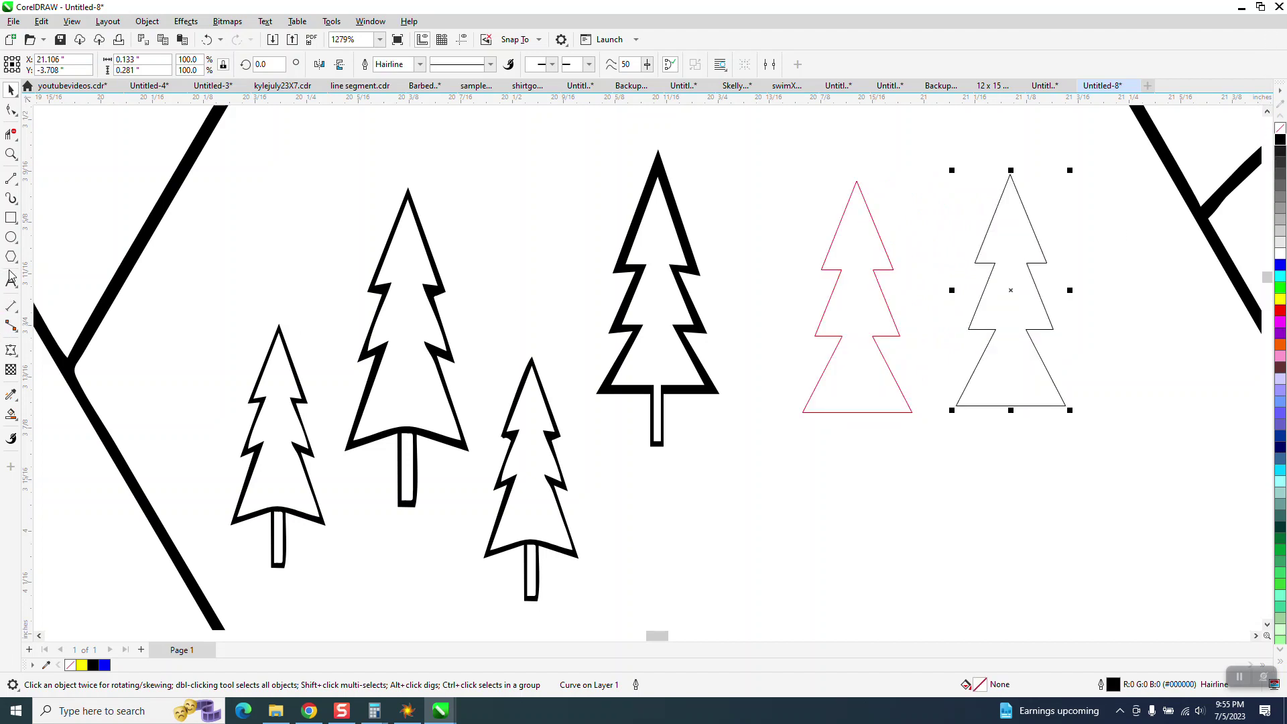
- Draw a trunk rectangle about 0.014 by 0.078 in across the black tree's base and centre it horizontally with the tree
left_click(11, 218)
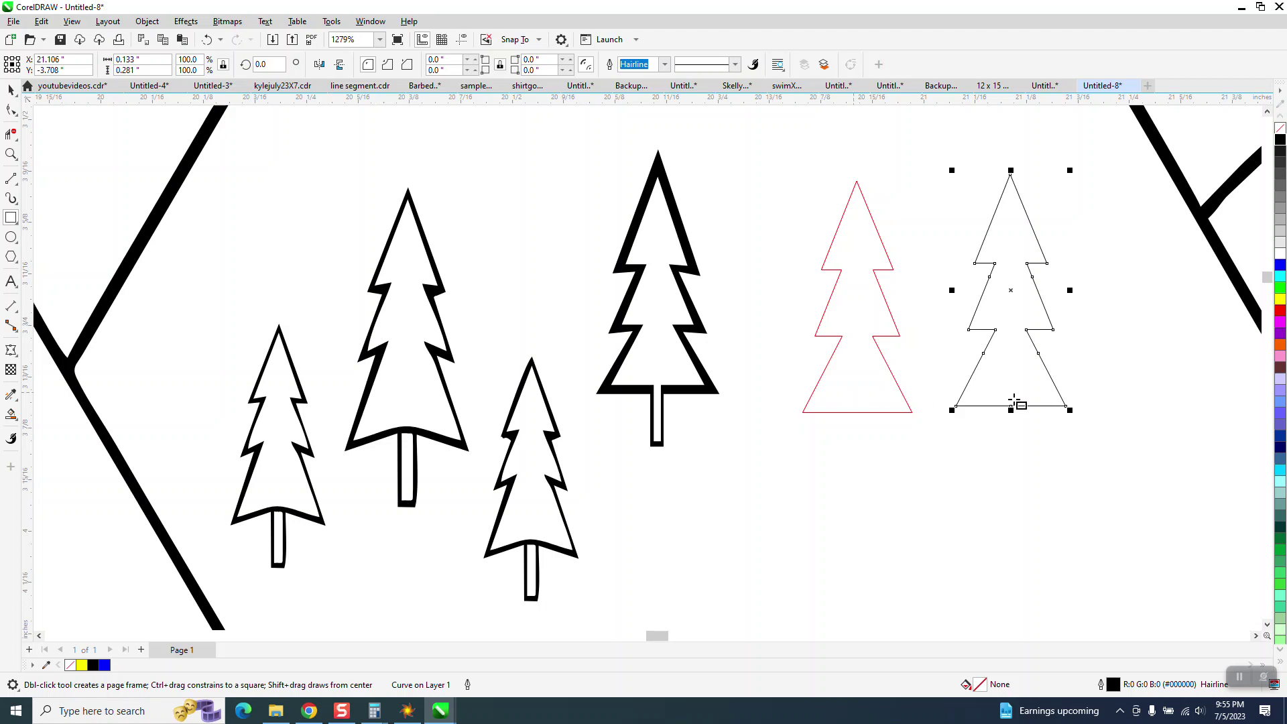
left_click_drag(1001, 395, 1010, 461)
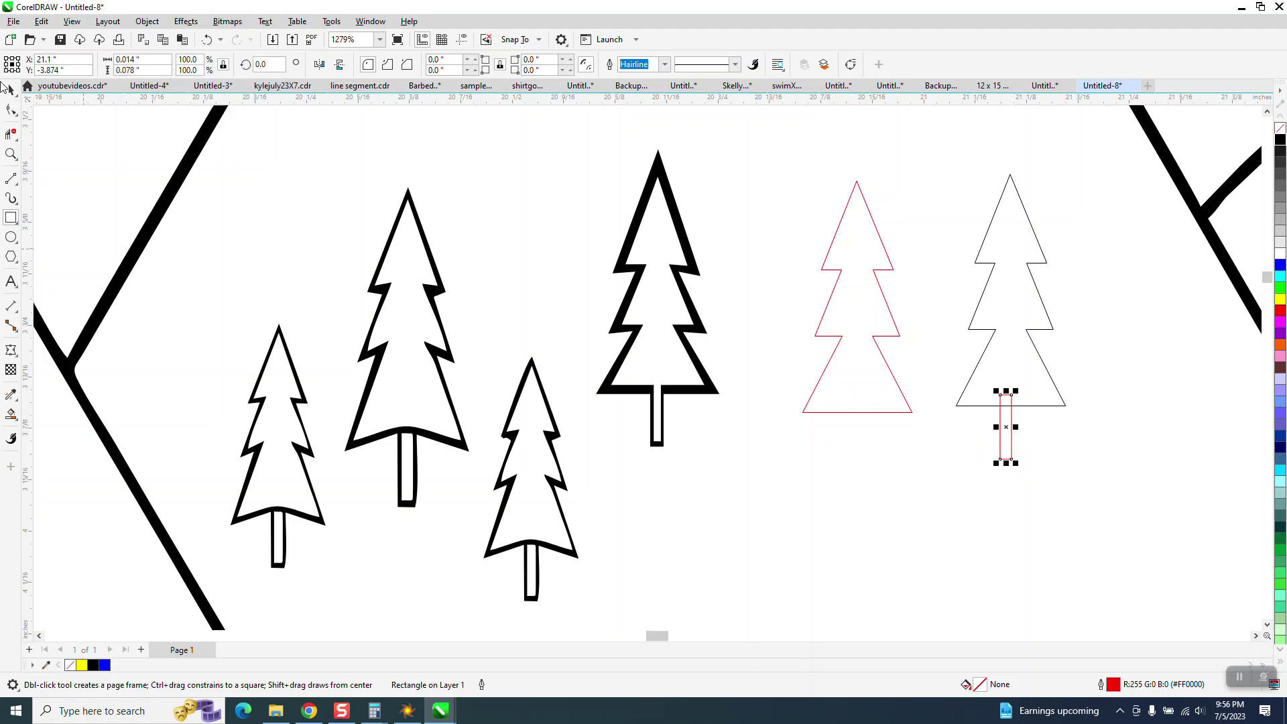
key("space")
left_click_drag(924, 159, 1140, 515)
key("c")
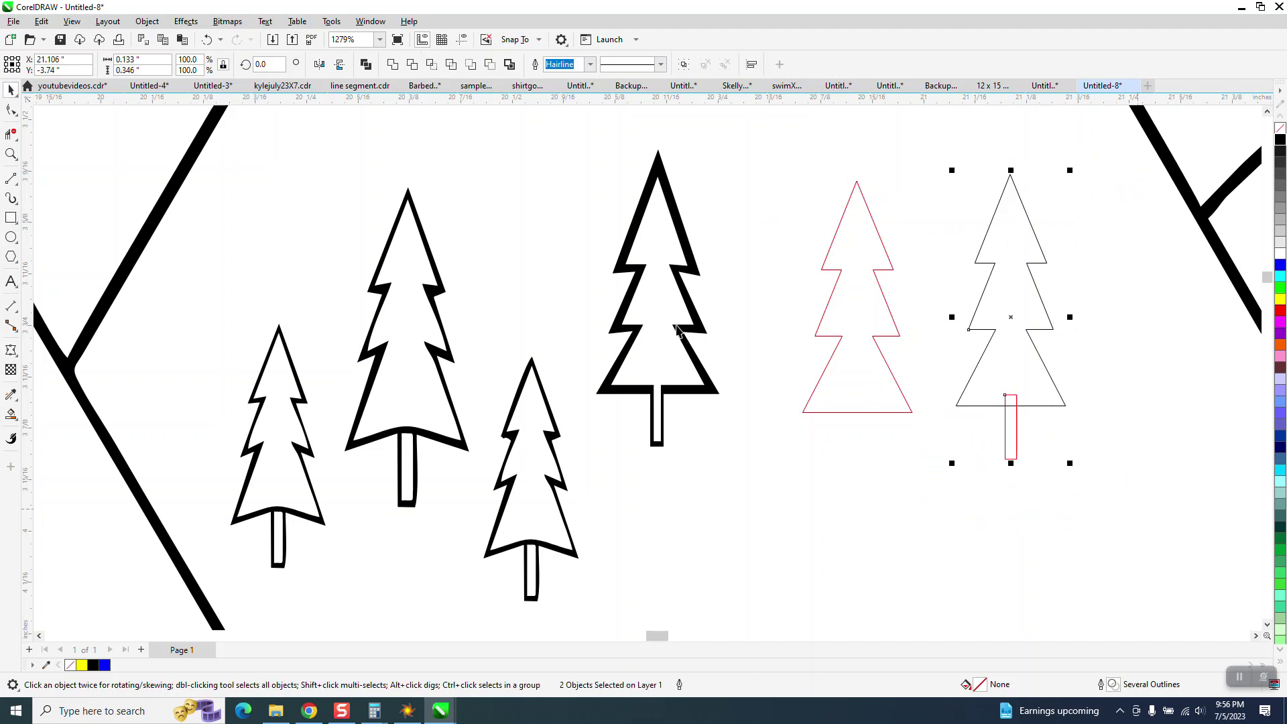
- Delete the overlapping segments where the trunk crosses the base of the black tree
left_click(10, 154)
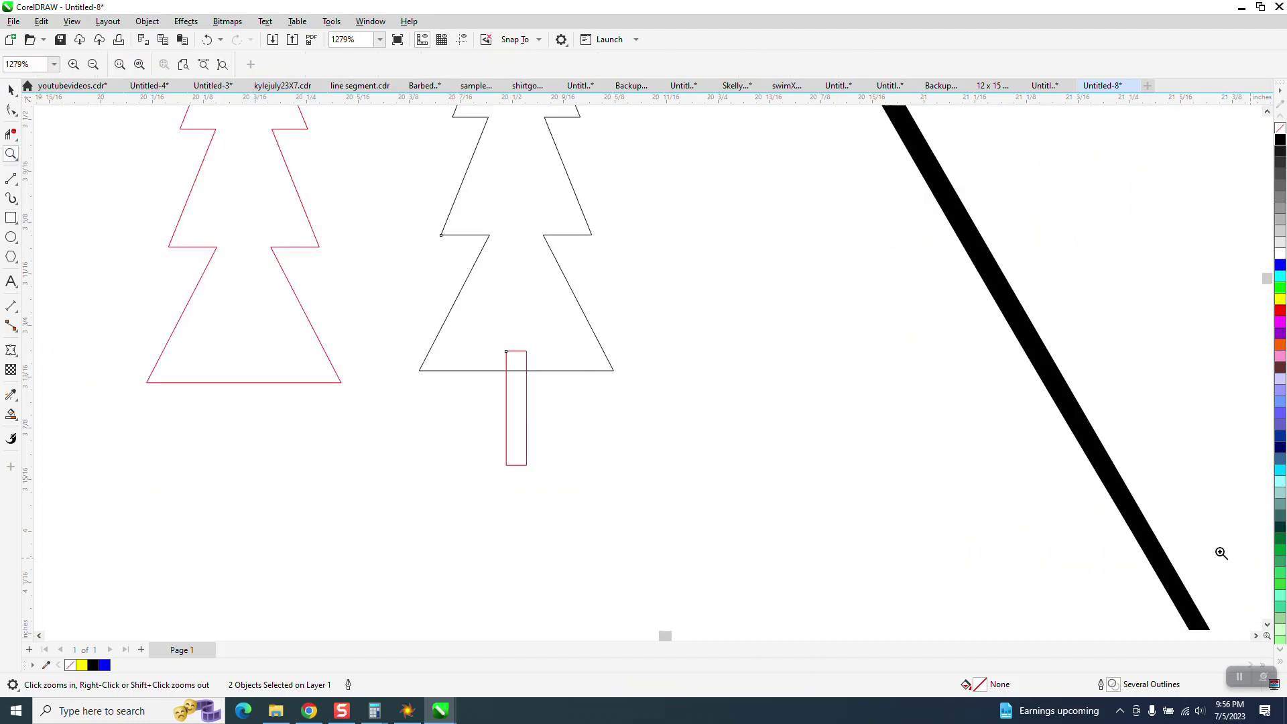
left_click(1080, 453)
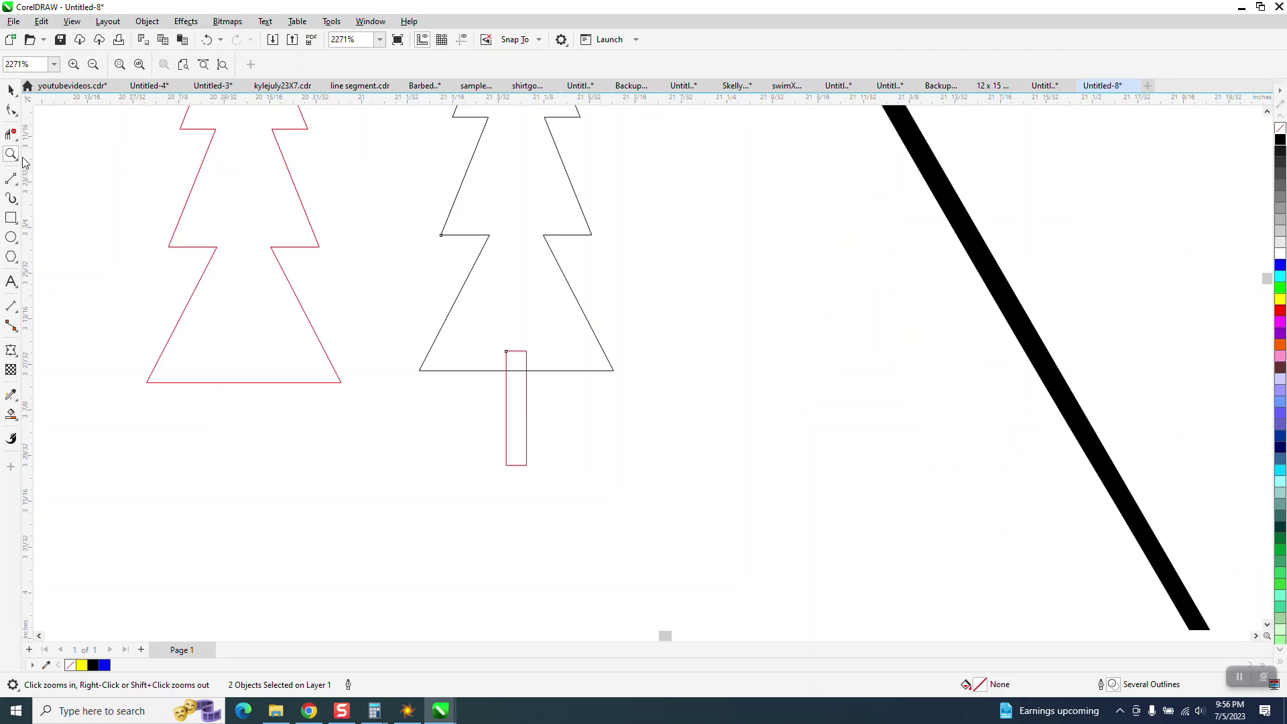
left_click(516, 359)
- Fill the tree and trunk outline with black using Smart Fill to create one combined shape
scroll(508, 389, "down", 2)
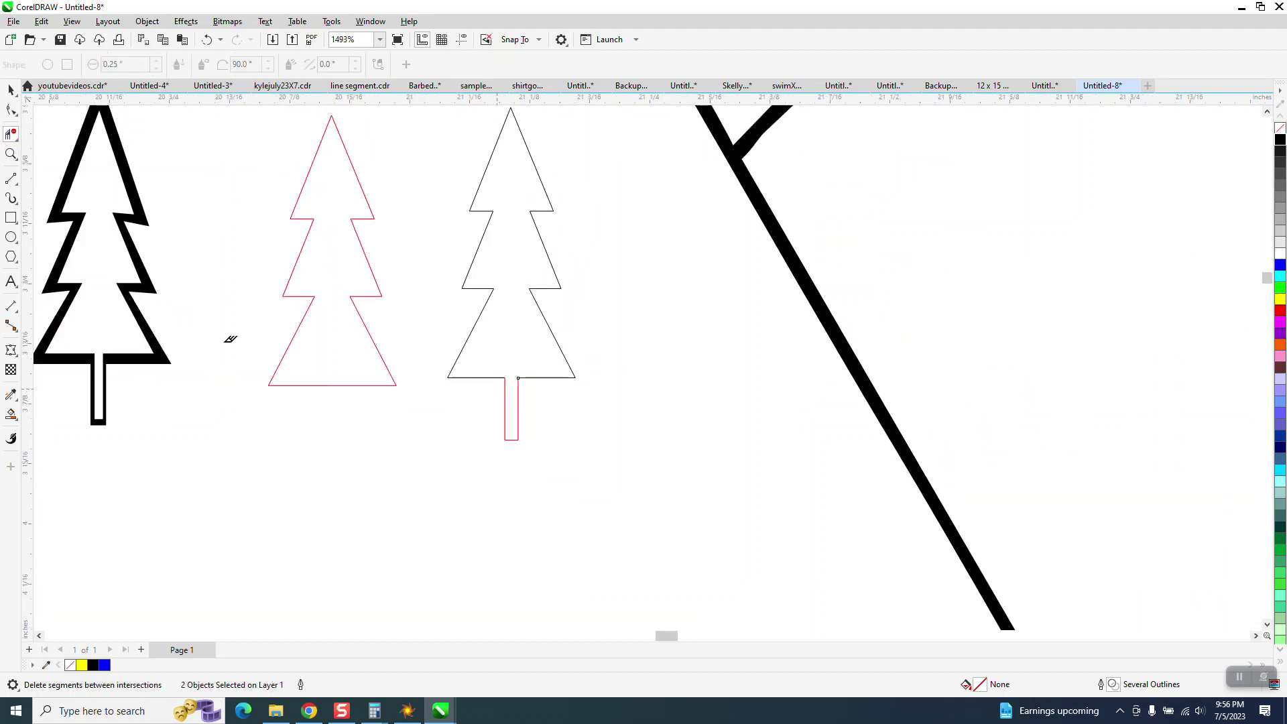
left_click(11, 414)
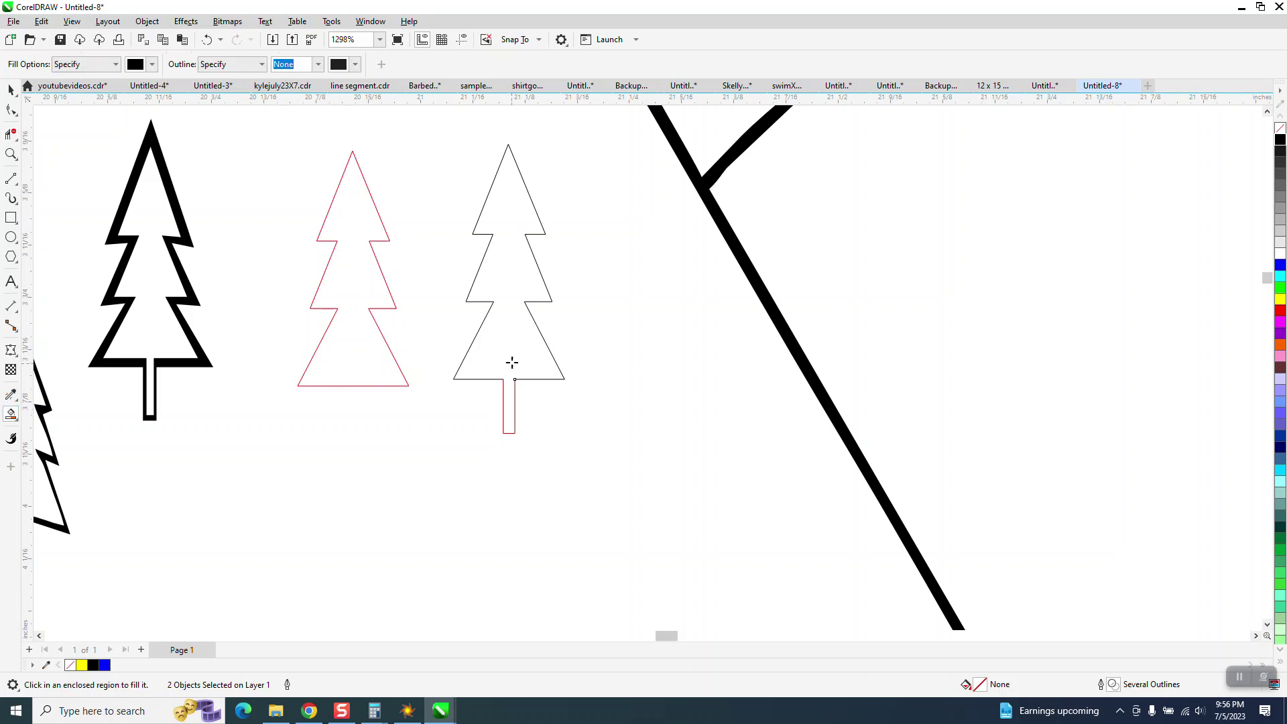
left_click(512, 363)
scroll(516, 322, "down", 2)
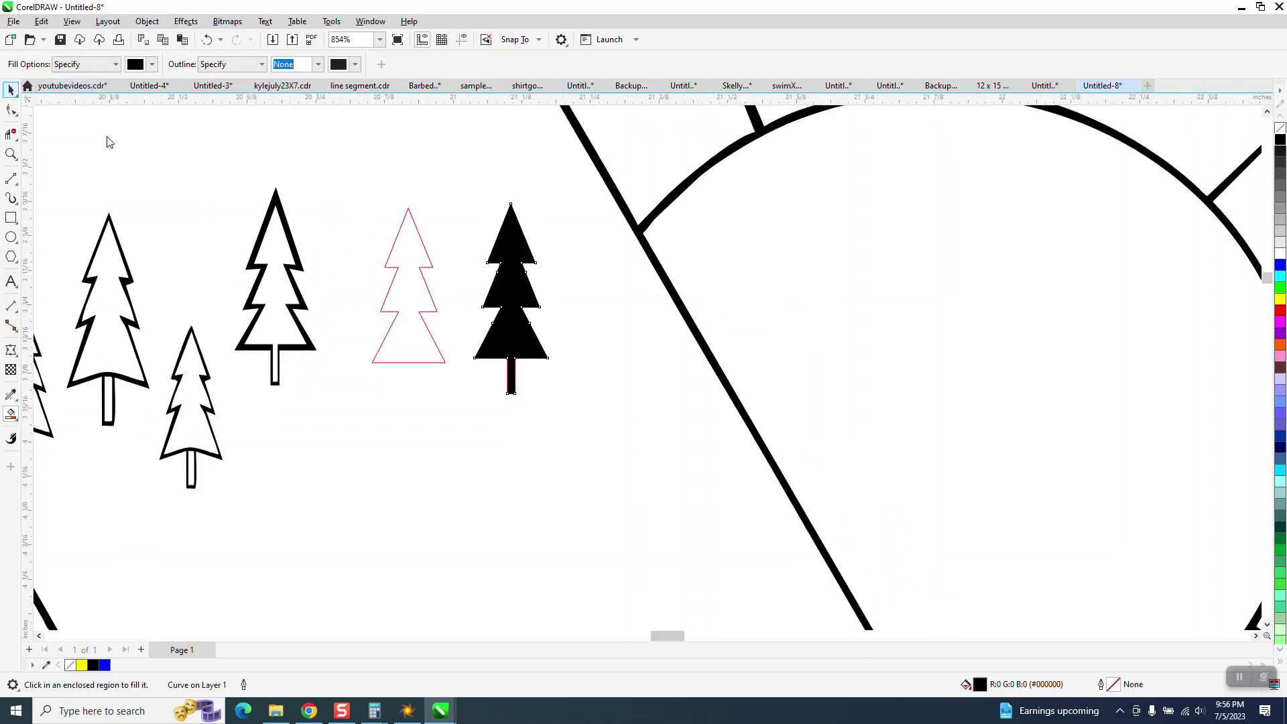
- Move the filled tree with trunk below the red tree and replace its fill with a black outline
key("space")
left_click_drag(508, 297, 407, 463)
left_click(1280, 134)
right_click(1280, 140)
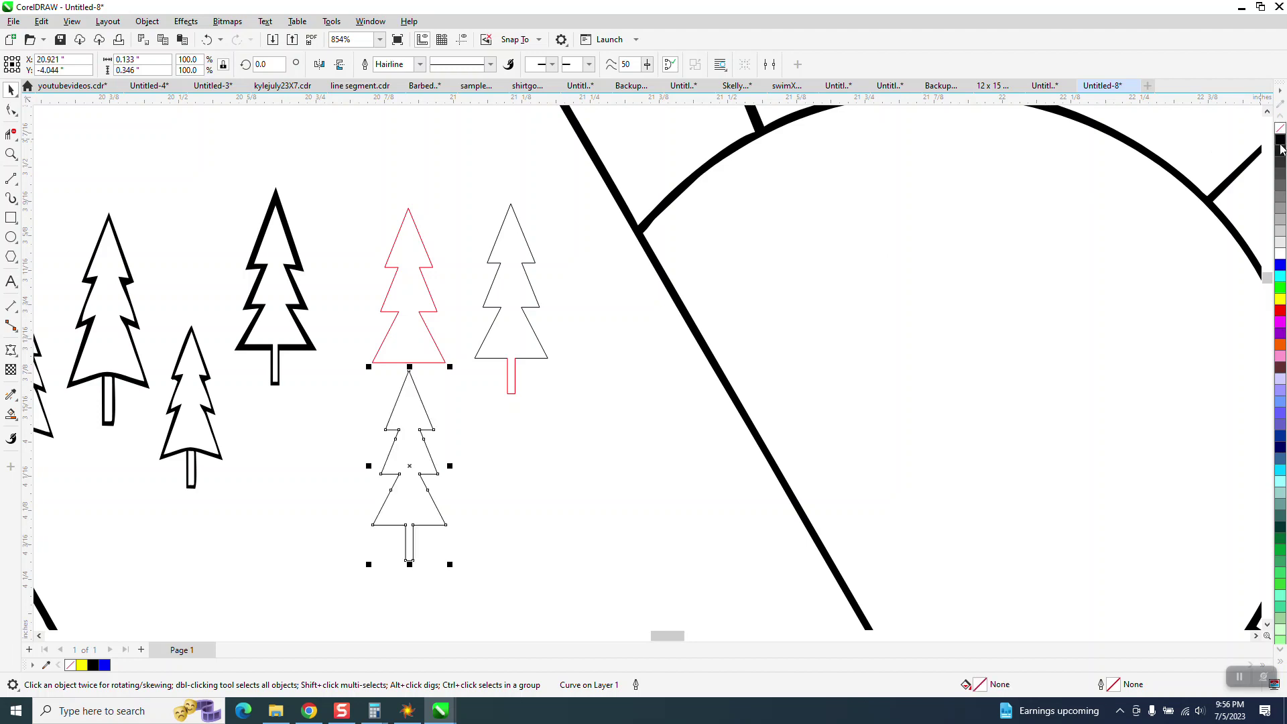
- Apply an outside contour to the tree with trunk, with 1 step and a 0.011 in offset
left_click(186, 21)
left_click(204, 328)
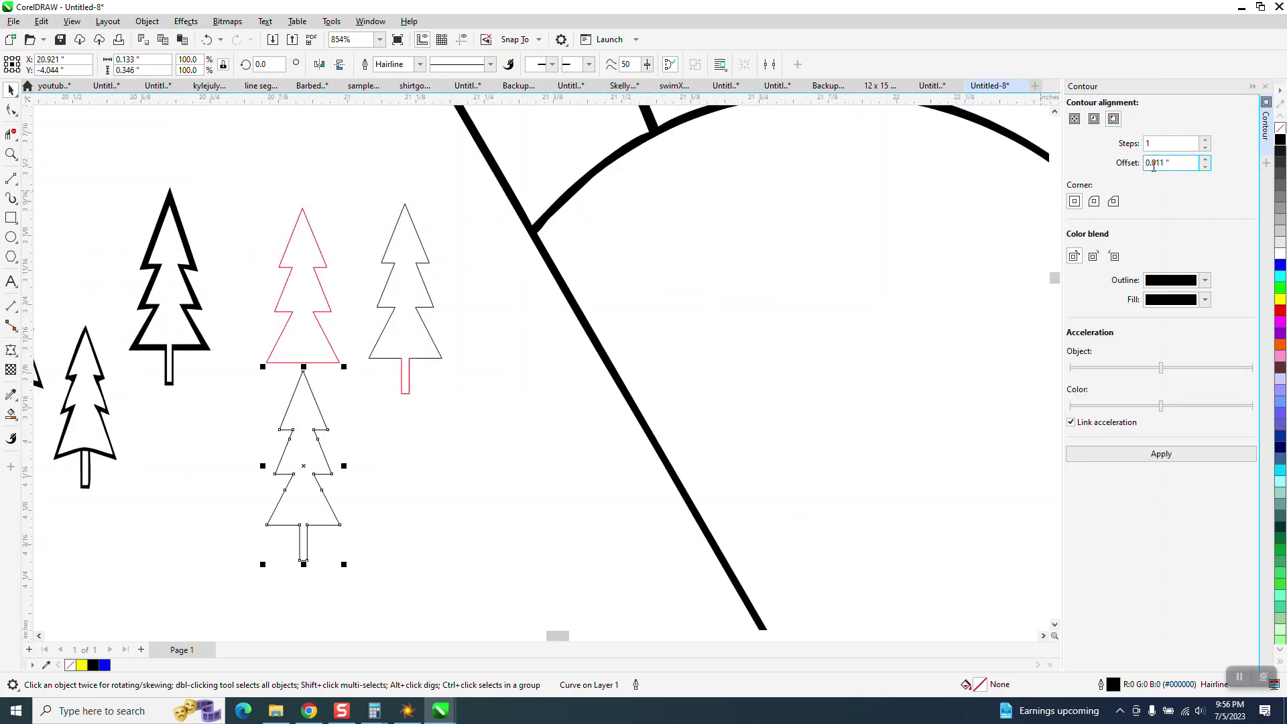
left_click(1152, 458)
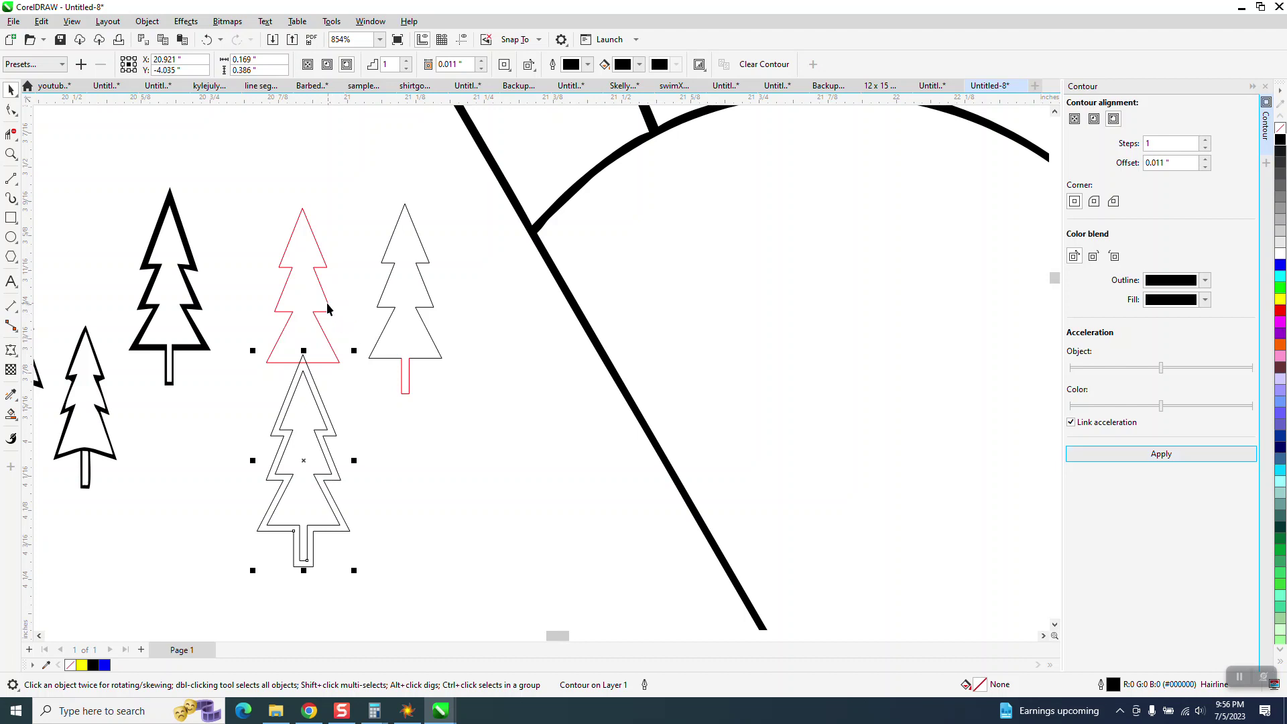
- Pull the separate sections of the red tree outline apart
left_click_drag(328, 309, 316, 252)
left_click_drag(288, 324, 296, 250)
- Select the contoured tree and break its contour apart into separate curves
left_click_drag(258, 335, 373, 587)
left_click(147, 20)
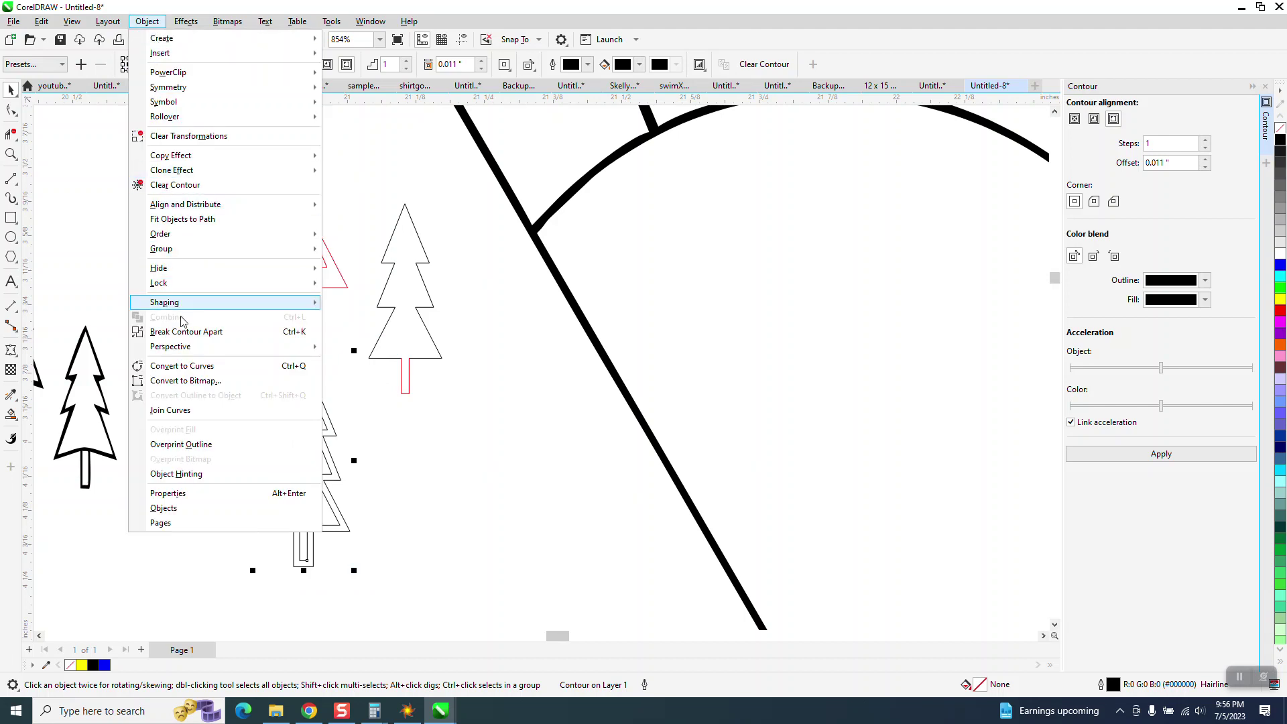
left_click(196, 333)
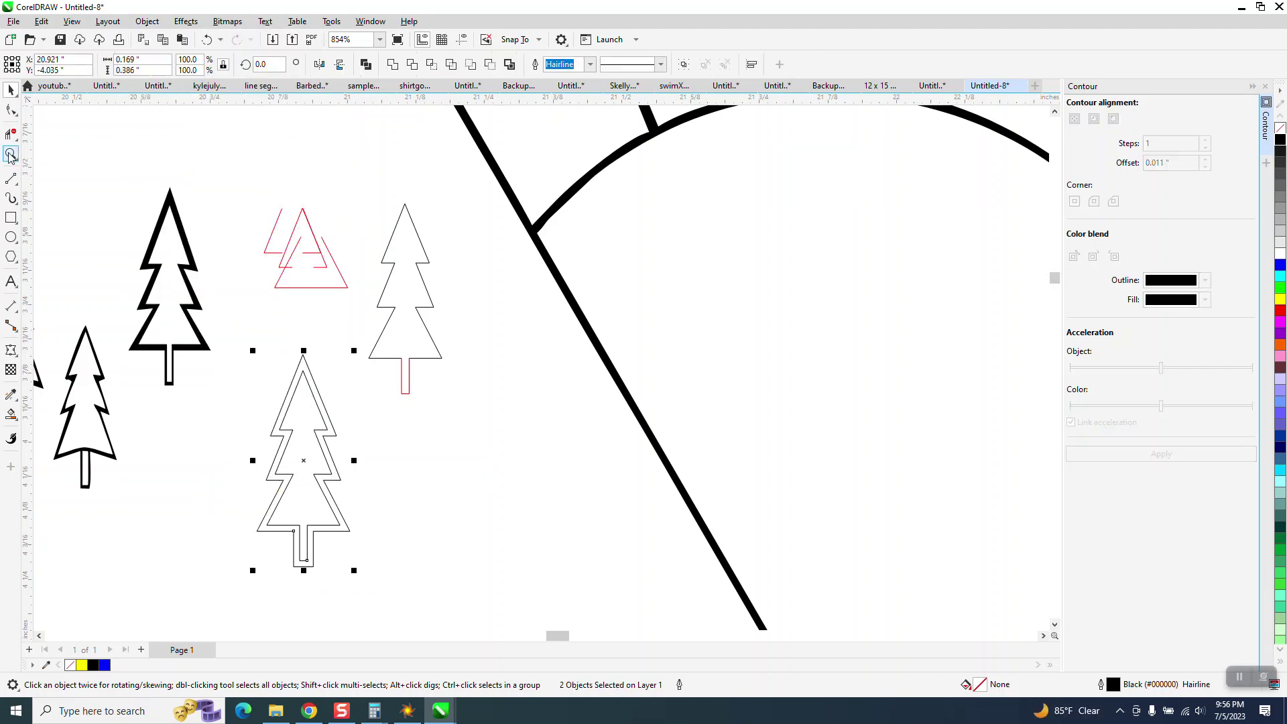
key("z")
left_click_drag(419, 611, 419, 611)
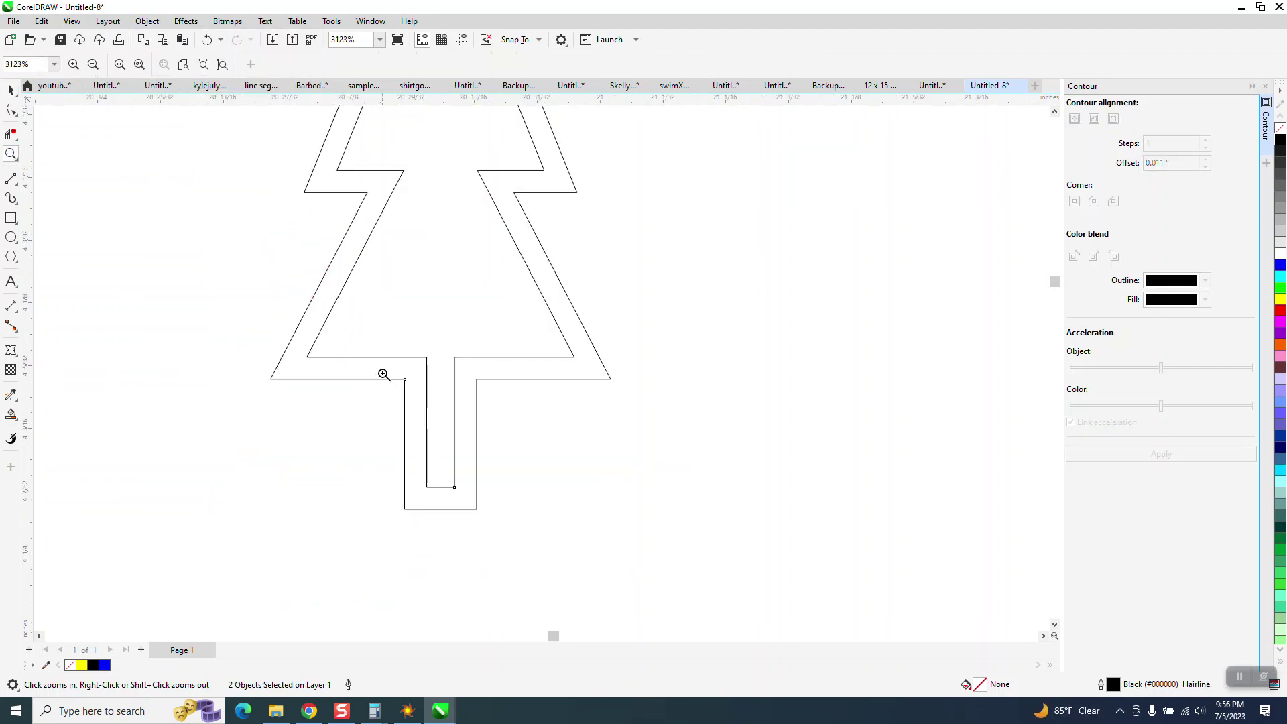
left_click(16, 114)
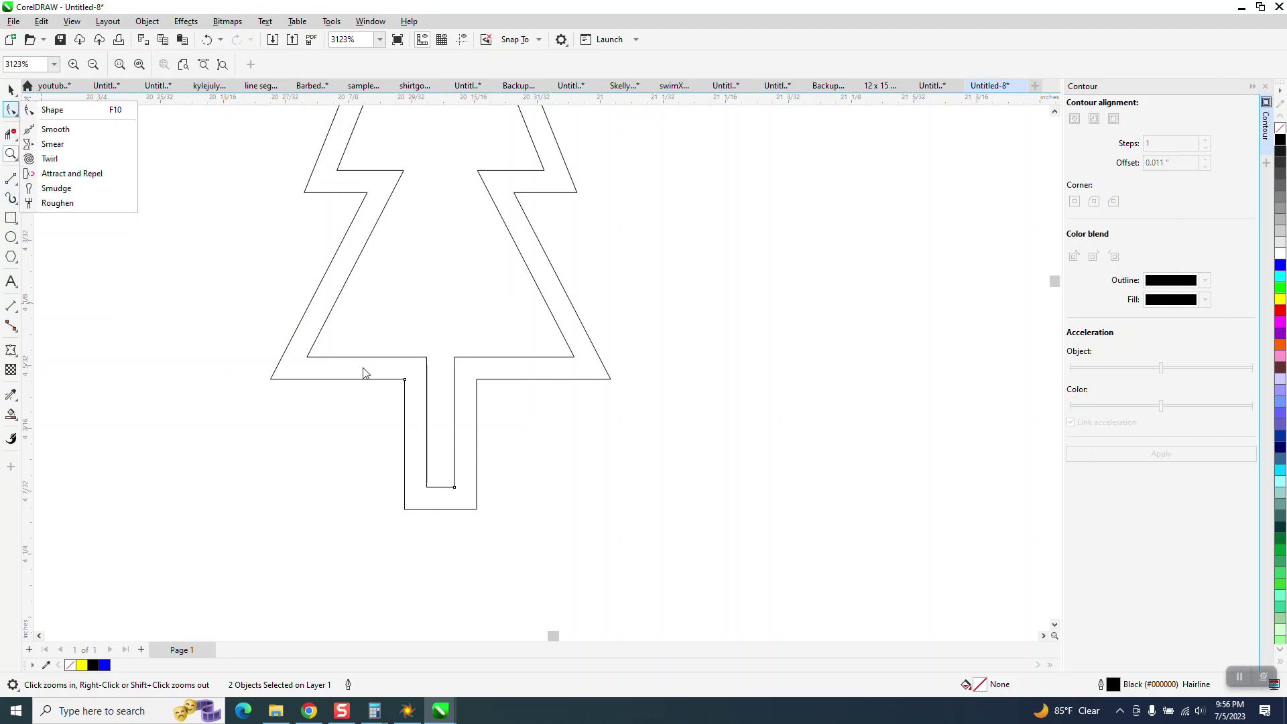
left_click(74, 129)
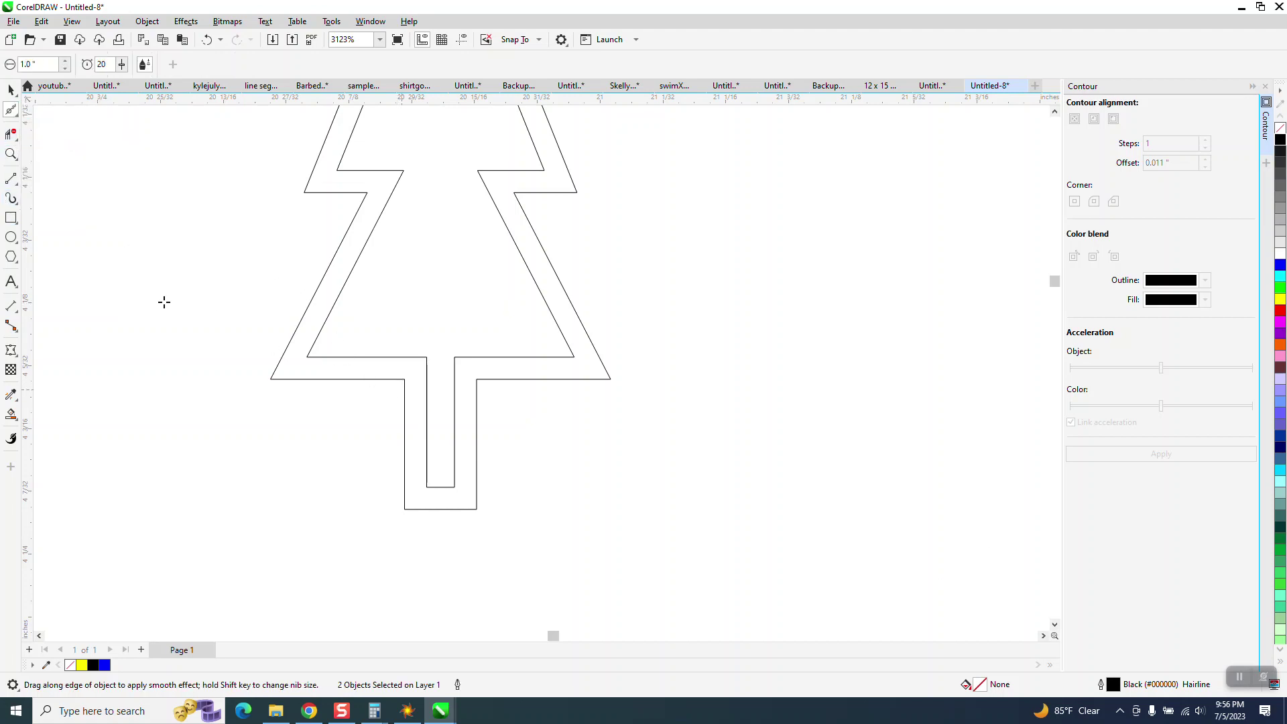
key("space")
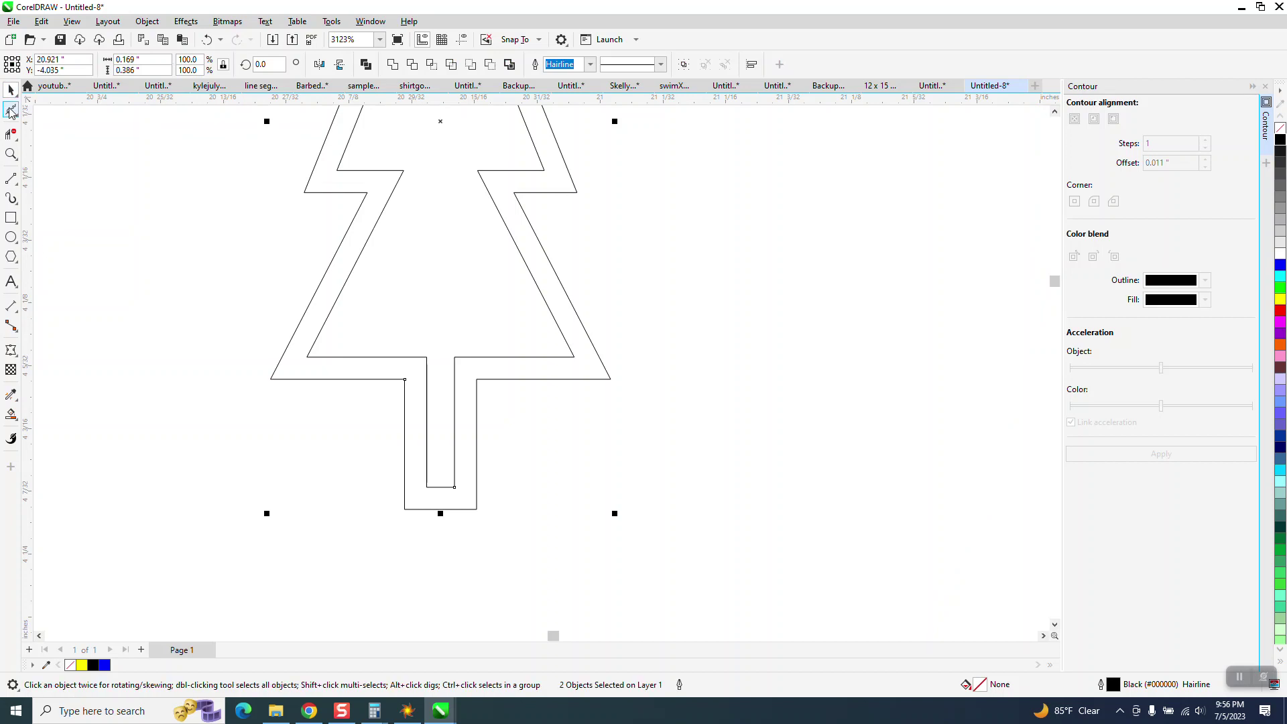
left_click(11, 110)
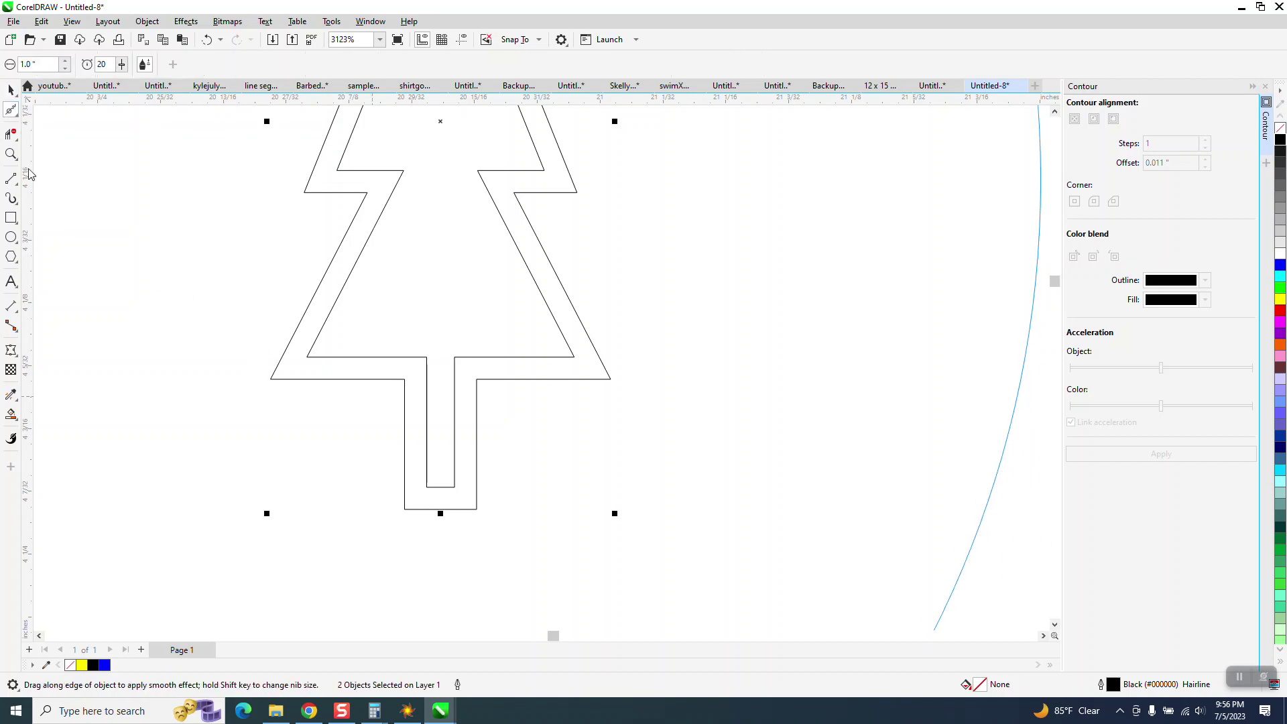
- Narrow the outer contour's trunk with the Shape tool by moving both side edges inward, and raise its bottom edge slightly
left_click(18, 116)
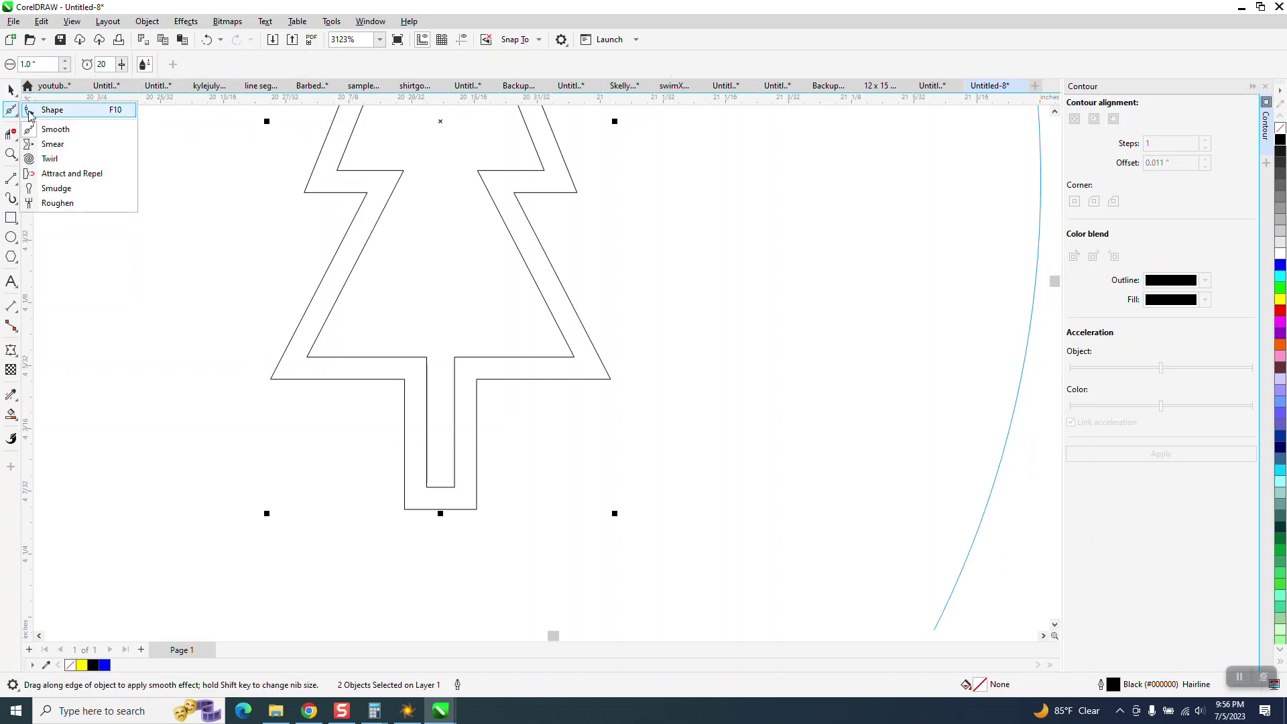
left_click(37, 109)
left_click_drag(424, 512, 417, 509)
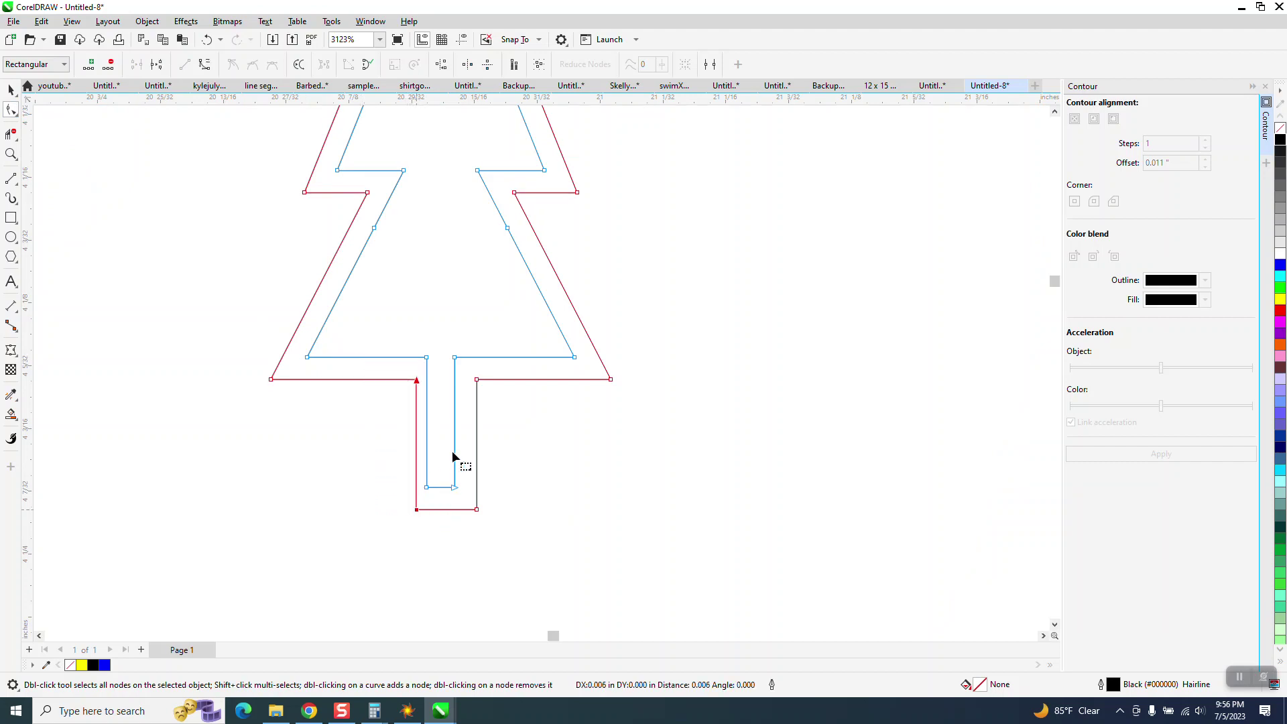
left_click_drag(494, 533, 465, 511)
left_click_drag(354, 497, 463, 496)
scroll(271, 386, "down", 1)
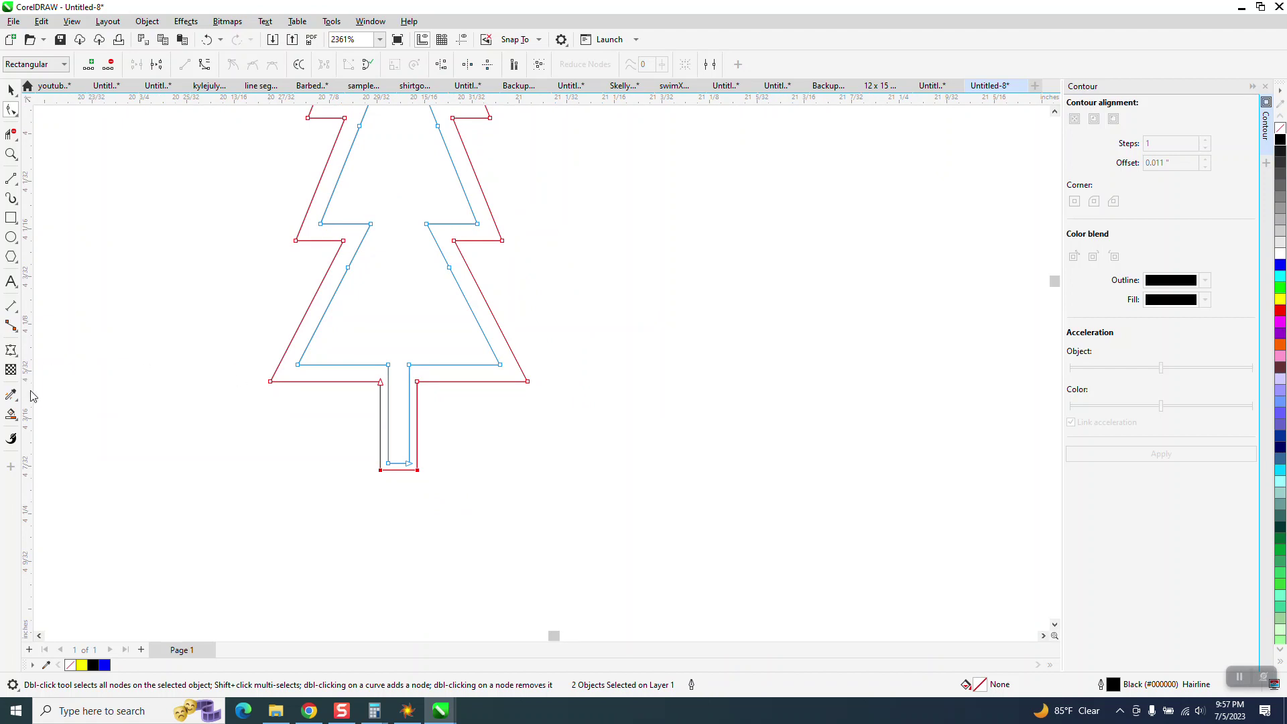
- Fill the band between the two tree outlines with black using Smart Fill
left_click(10, 414)
left_click(274, 370)
scroll(298, 400, "down", 2)
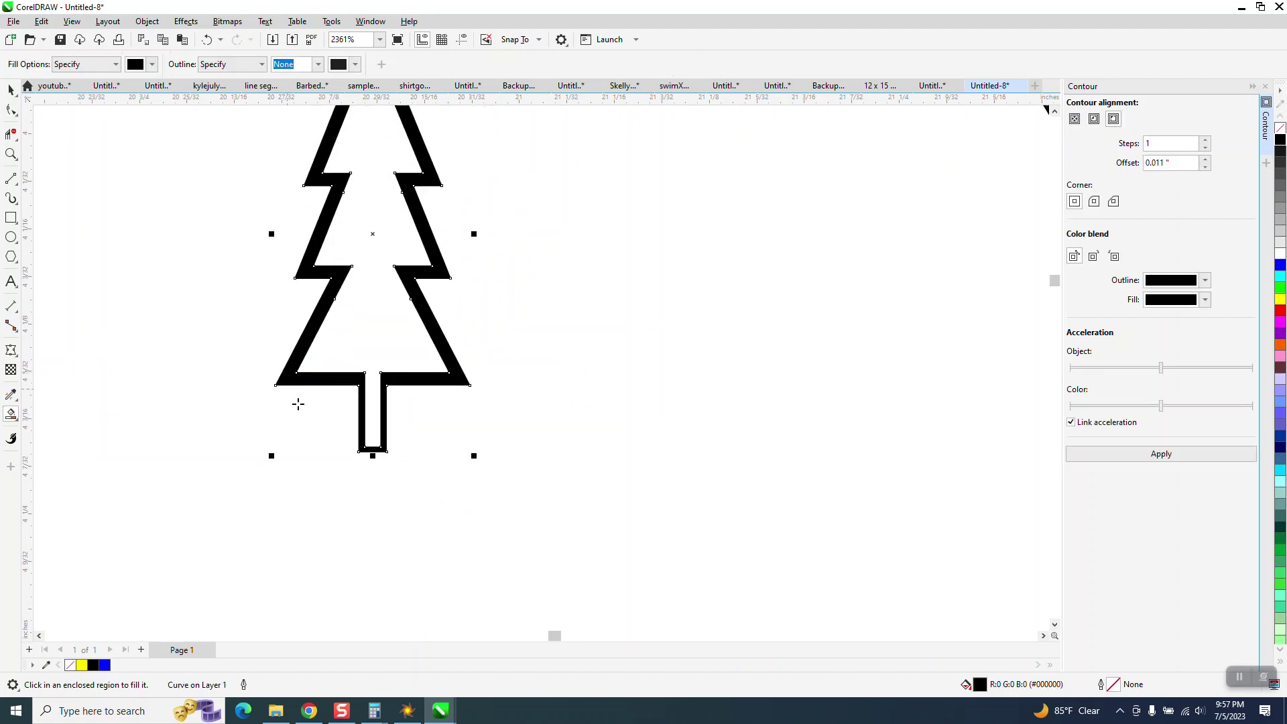
- Move the black-filled tree off its outlines into the tree row, and move the small tree it replaces below the row
left_click(10, 89)
scroll(386, 260, "down", 1)
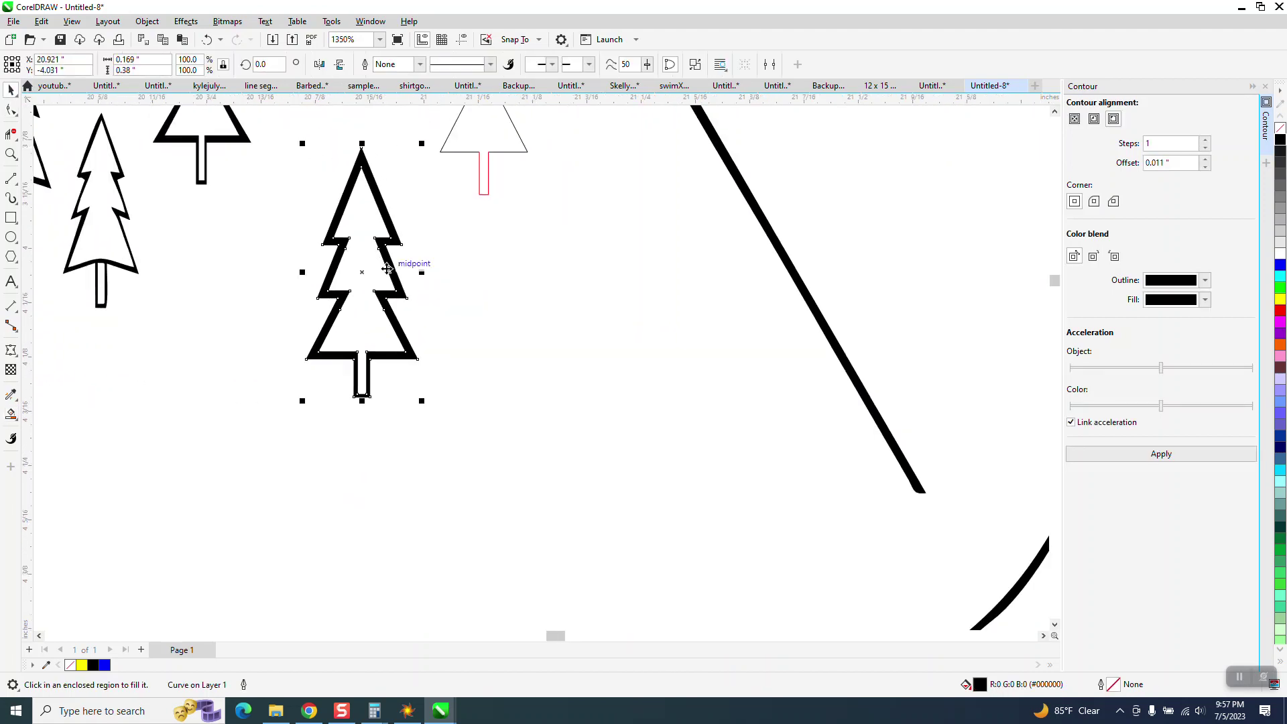
left_click_drag(382, 248, 232, 281)
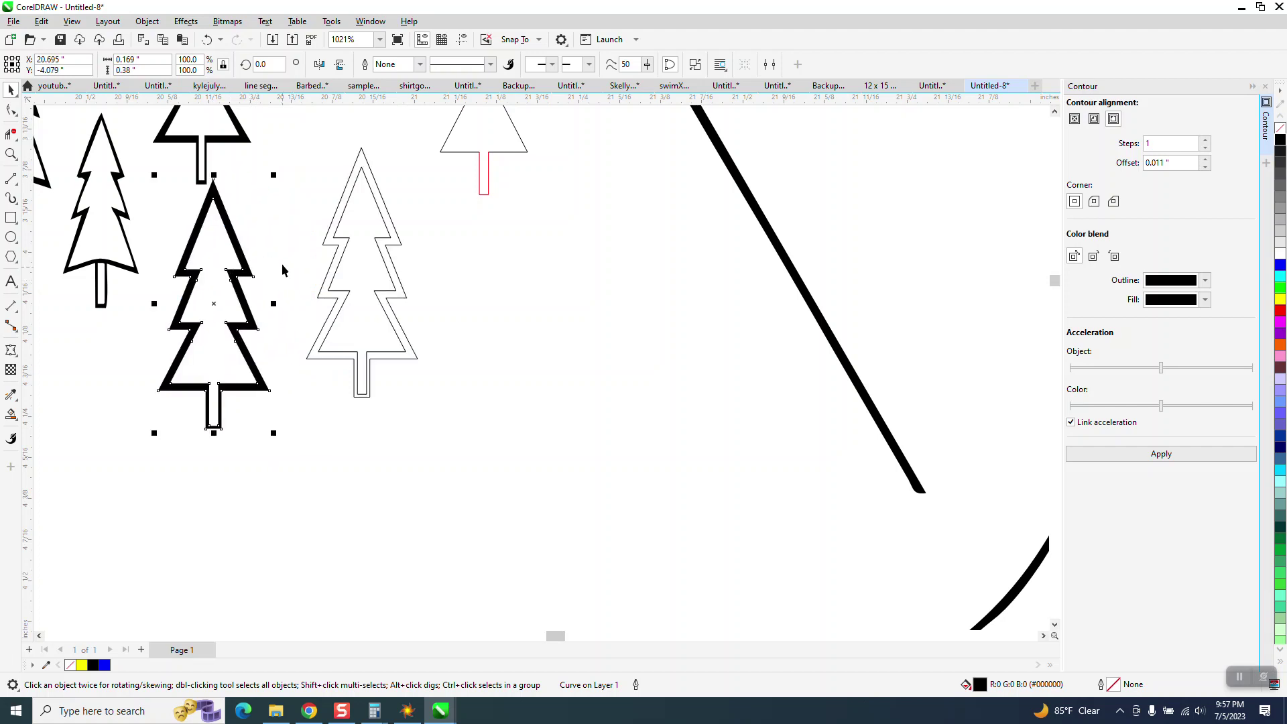
scroll(221, 226, "down", 4)
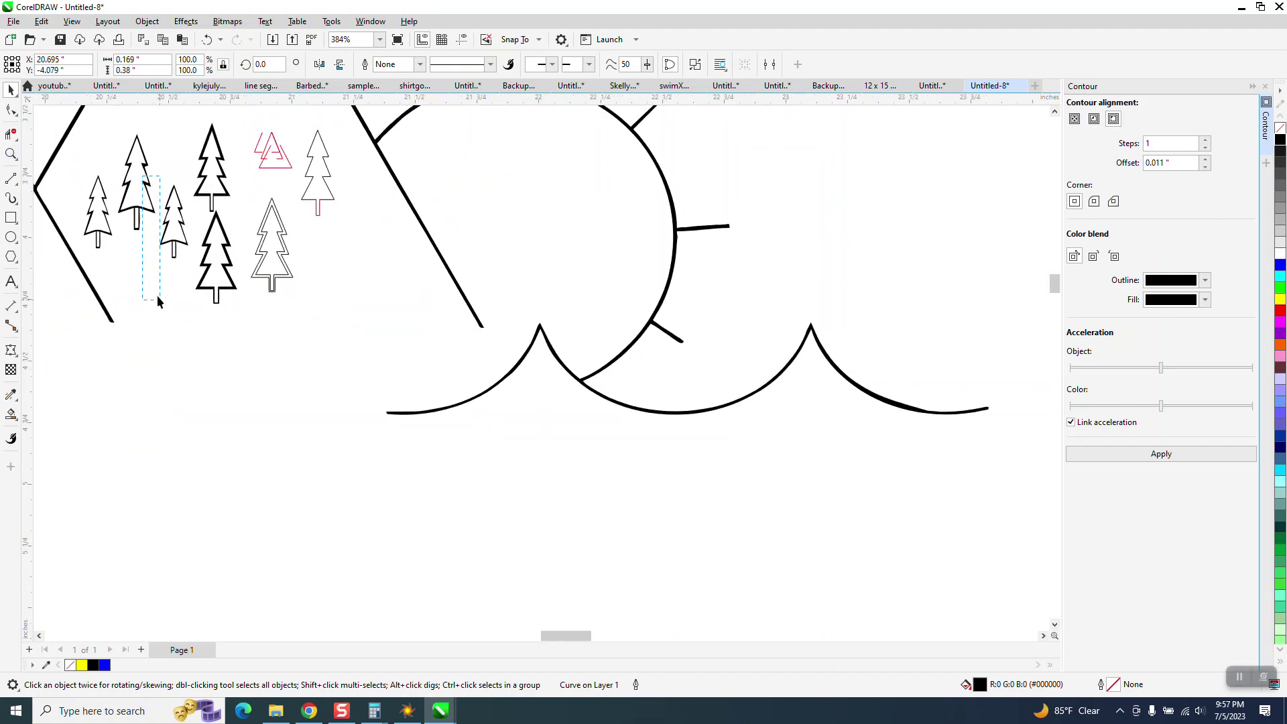
left_click(157, 295)
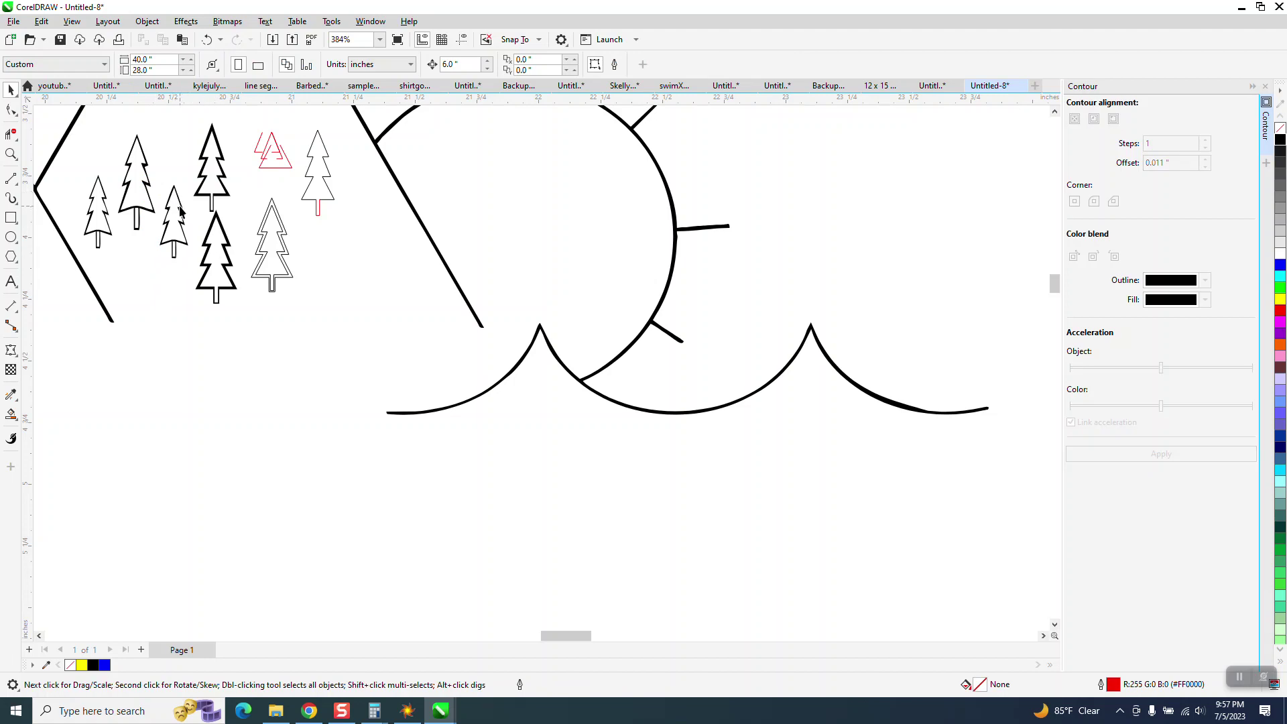
left_click_drag(179, 211, 173, 180)
- Reshape the filled tree's upper branch notches by shifting the outer outline's corner node on each side slightly outward with the Shape tool
left_click(10, 153)
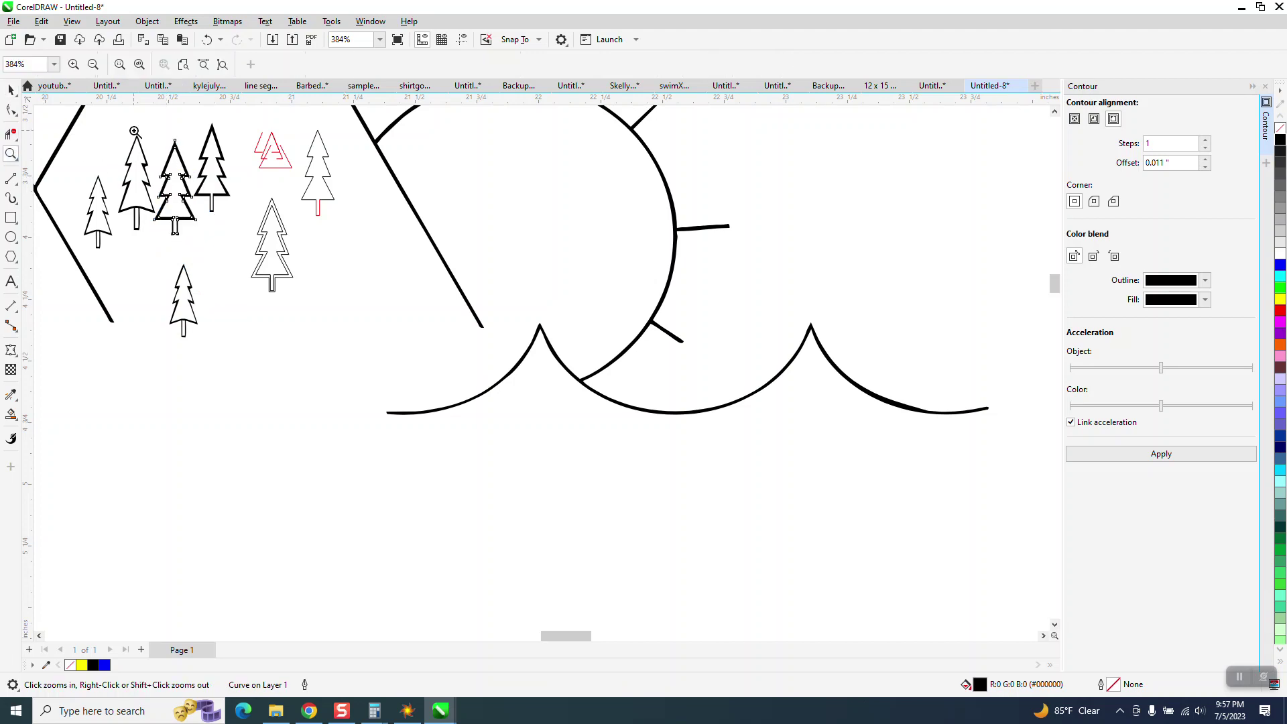
left_click(285, 241)
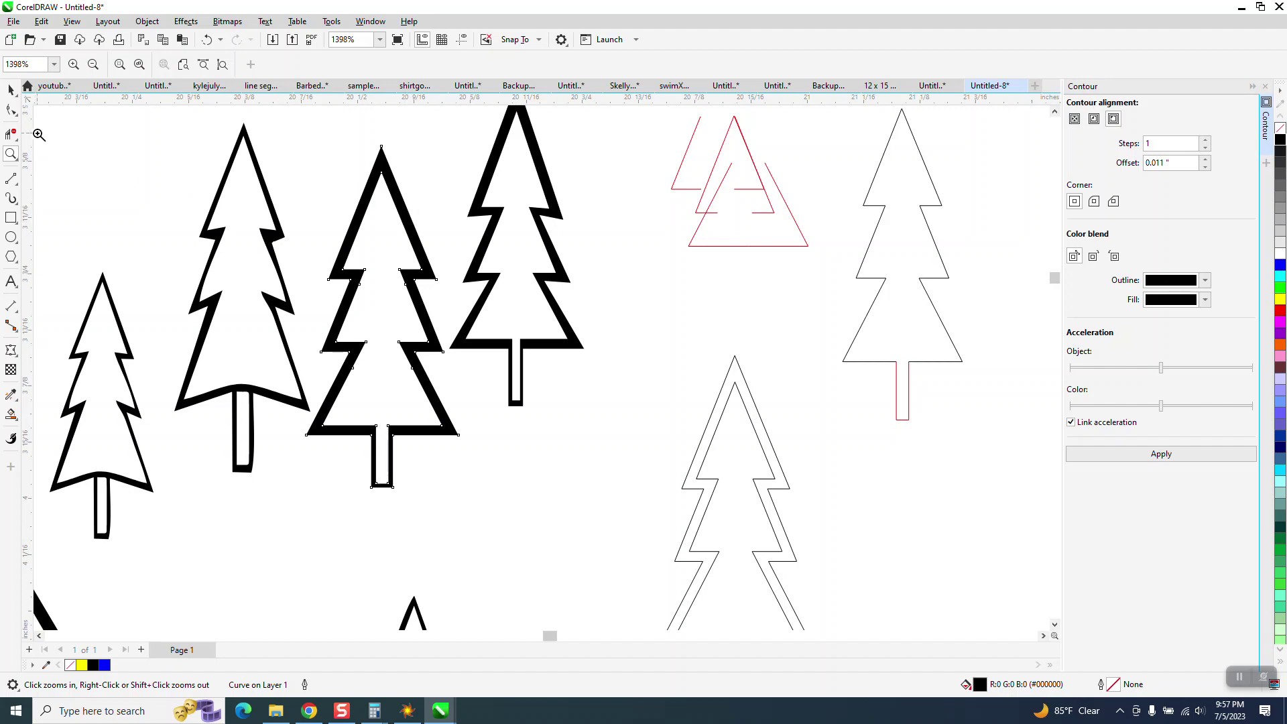
left_click(11, 109)
left_click(11, 153)
left_click_drag(244, 210, 503, 367)
left_click(11, 113)
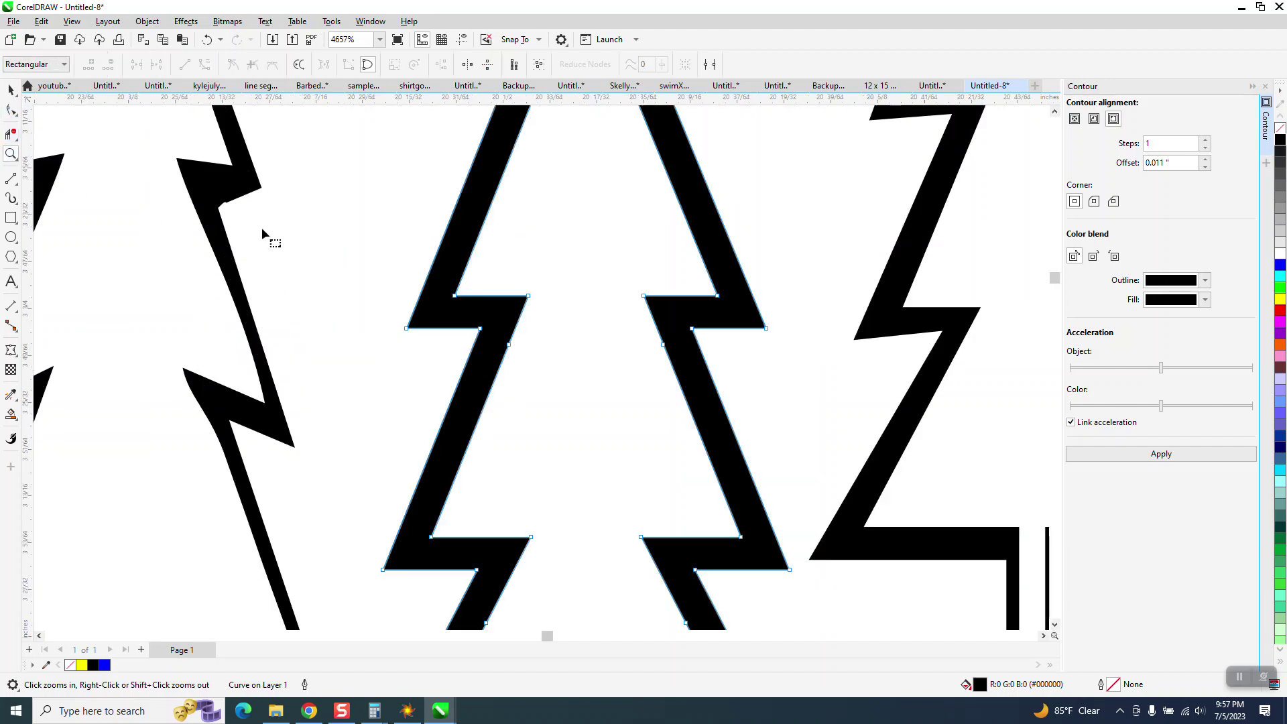
left_click_drag(480, 328, 467, 336)
mouse_move(692, 333)
left_mouse_down()
mouse_move(704, 325)
mouse_move(701, 335)
left_mouse_up()
scroll(566, 324, "down", 1)
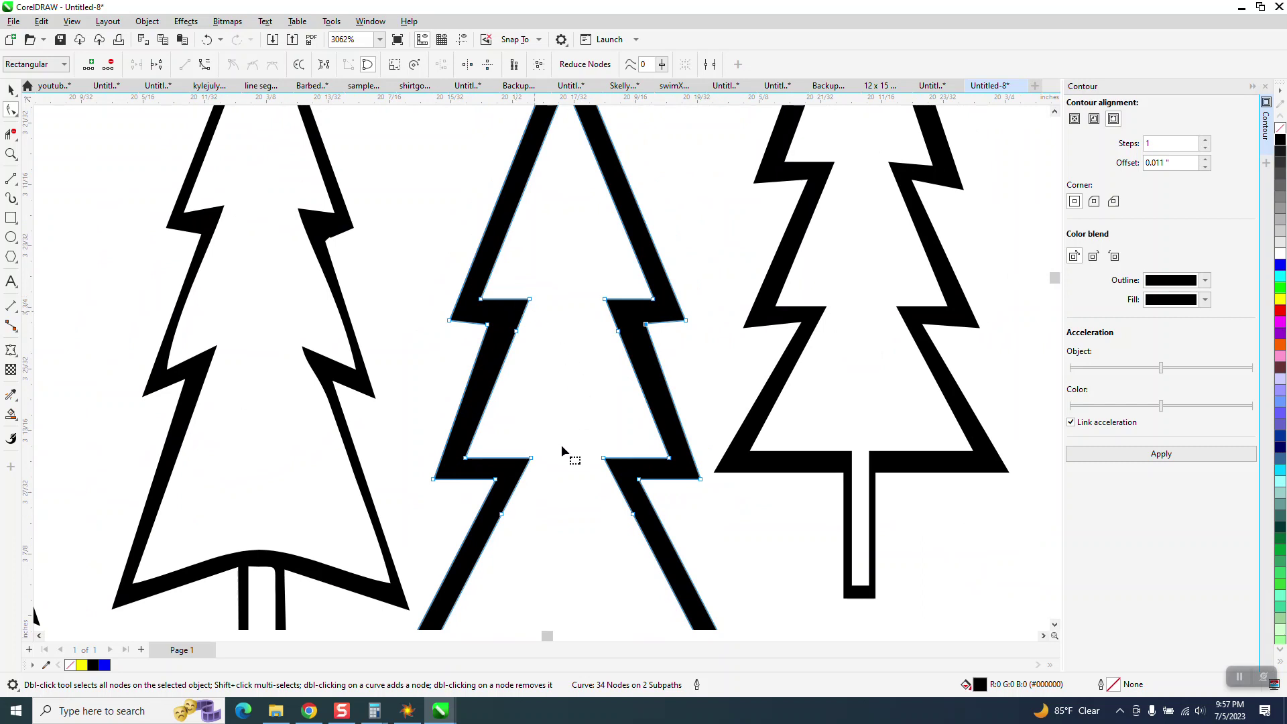
- Shift the corner nodes of the filled tree's lower branch notches slightly inward and up on both sides
left_click_drag(497, 480, 506, 476)
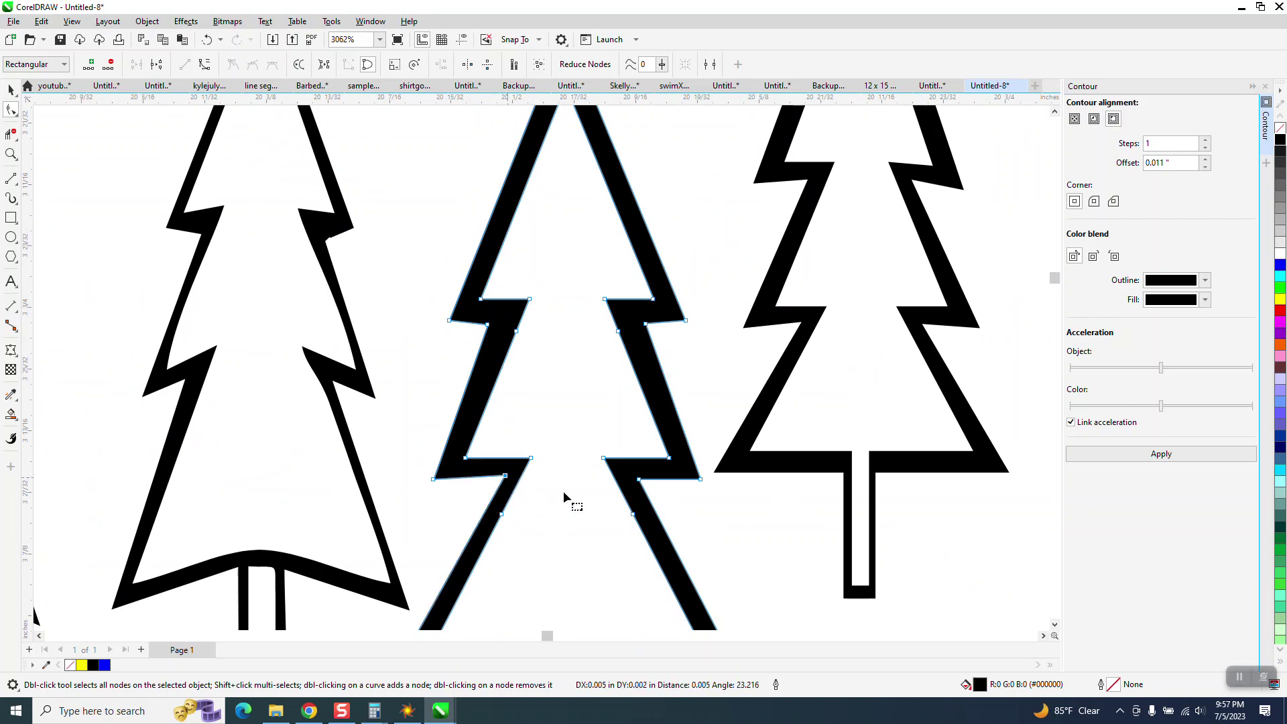
left_click(639, 479)
scroll(438, 382, "down", 2)
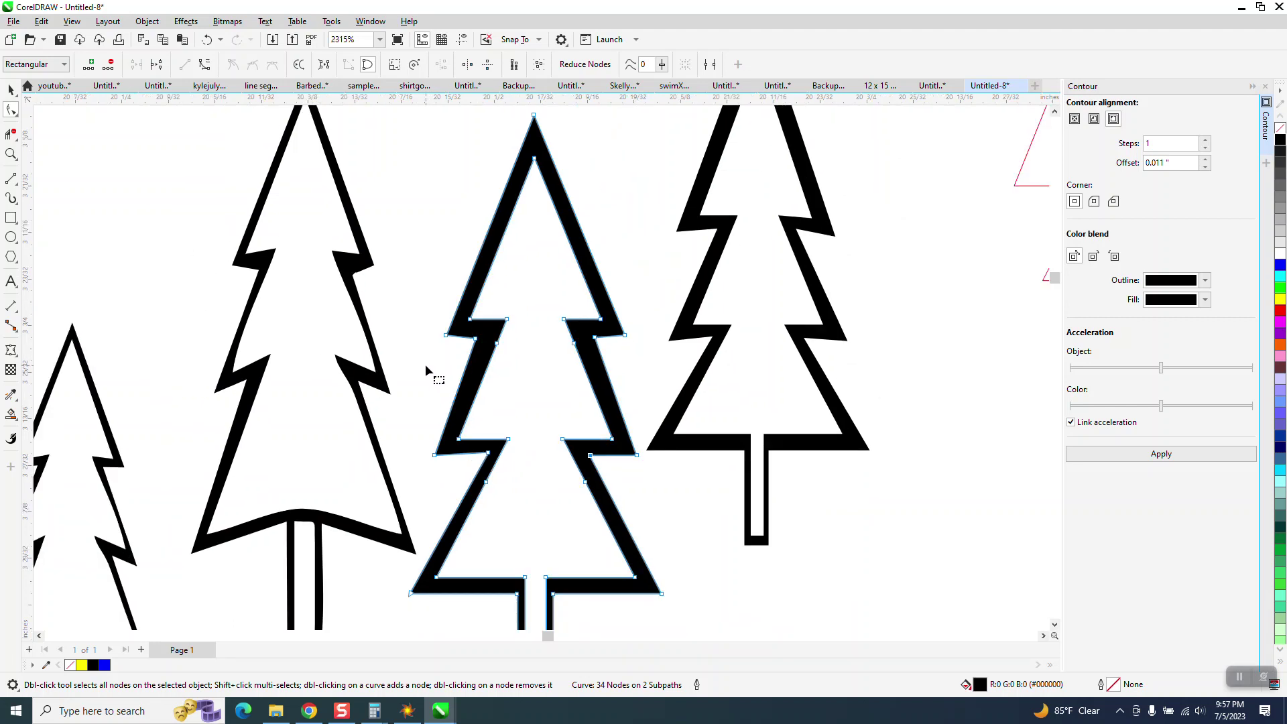
- Select the node groups at the filled tree's upper branch notches and shift them slightly inward on each side
left_click_drag(431, 330, 501, 338)
left_click(433, 360)
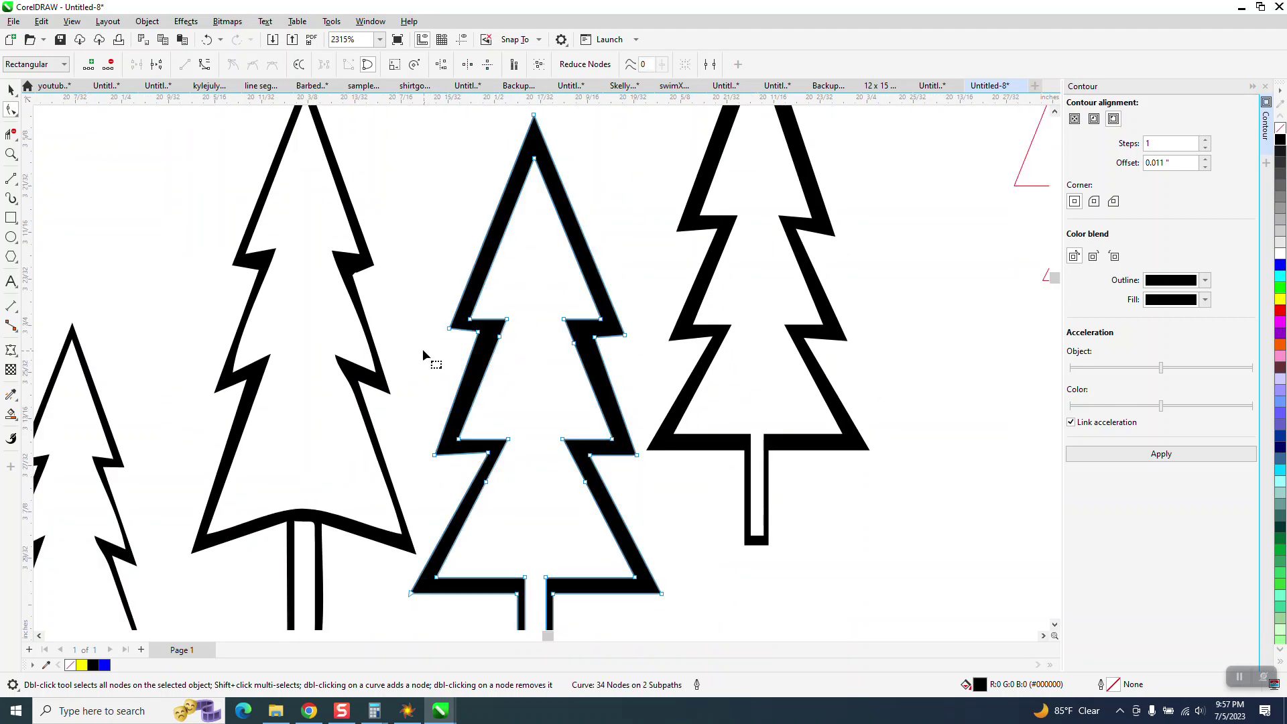
left_click_drag(646, 327, 565, 353)
left_click_drag(565, 330, 616, 367)
scroll(458, 396, "down", 1)
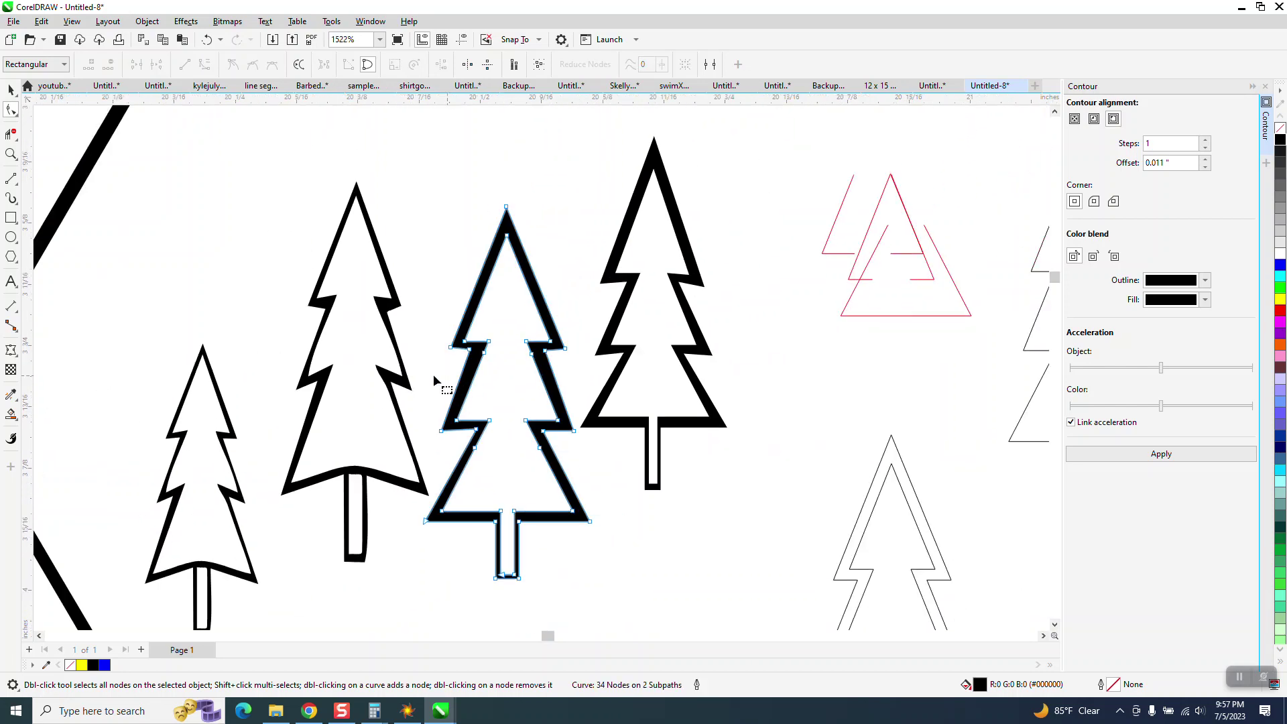
- Select all the trees together with the construction shapes and move them out of the large mountain to the empty area beyond the smaller peak
left_click(11, 89)
scroll(510, 355, "down", 1)
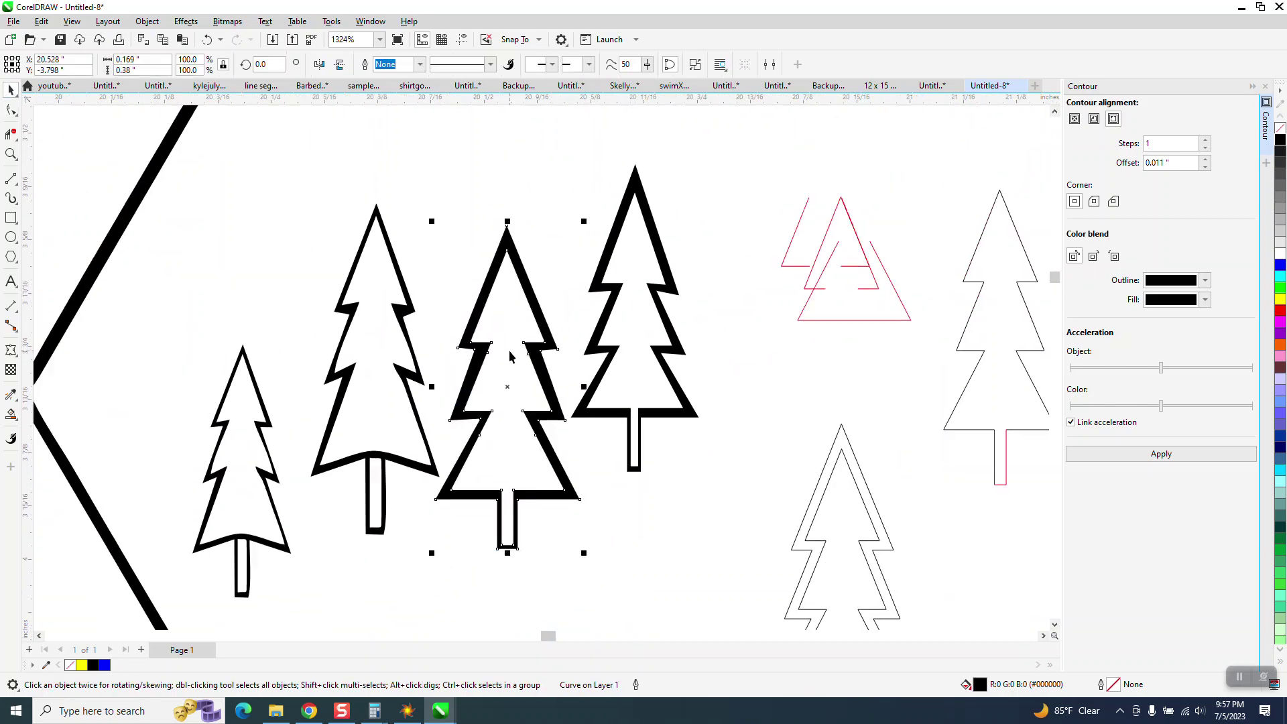
scroll(504, 364, "down", 4)
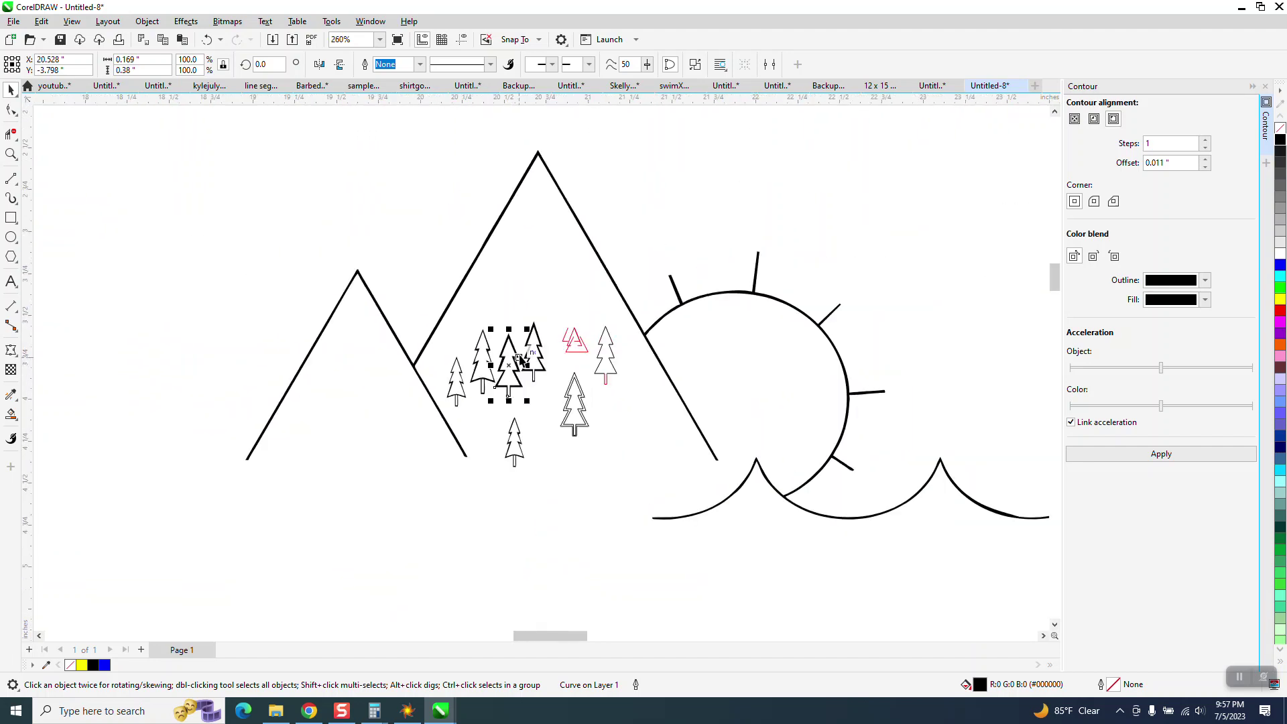
left_click_drag(394, 291, 622, 457)
left_click_drag(529, 395, 155, 249)
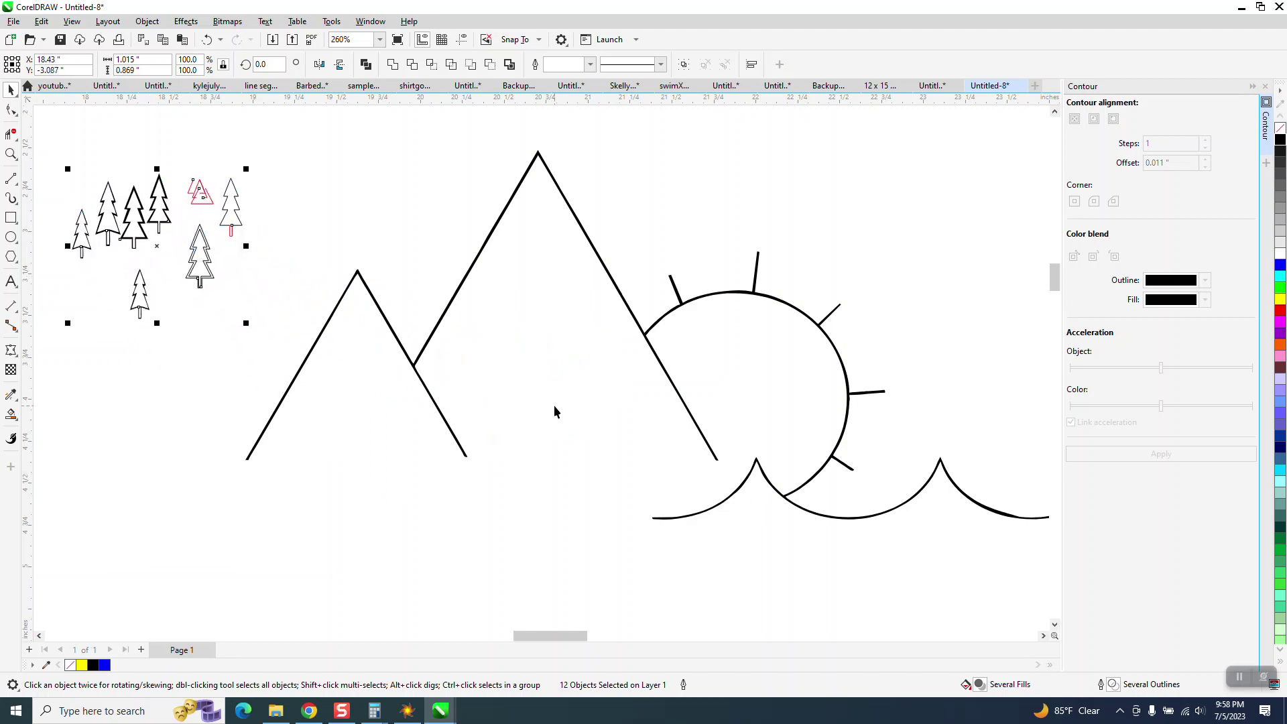
- Draw two joined mountain peaks from straight lines below the existing scene, about 1.46 by 1.38 in and 1.69 by 1.75 in
scroll(499, 399, "down", 2)
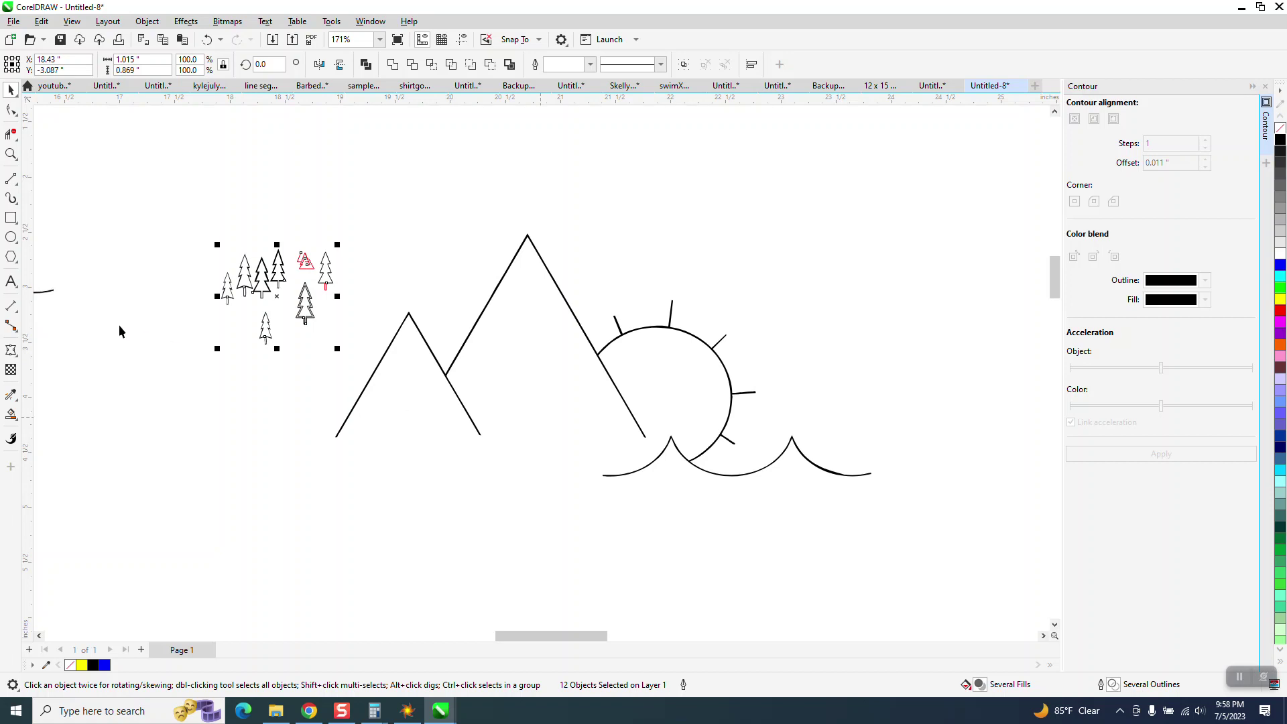
scroll(278, 351, "down", 1)
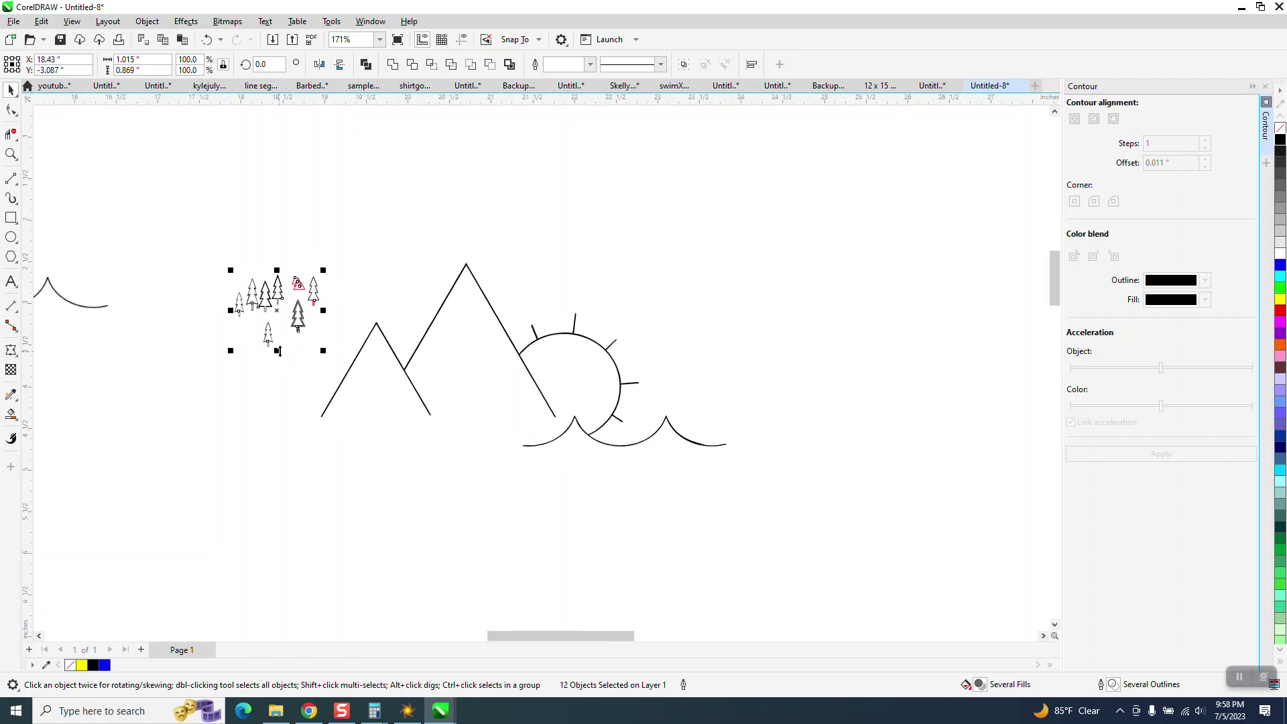
left_click(11, 154)
left_click_drag(295, 259, 1043, 572)
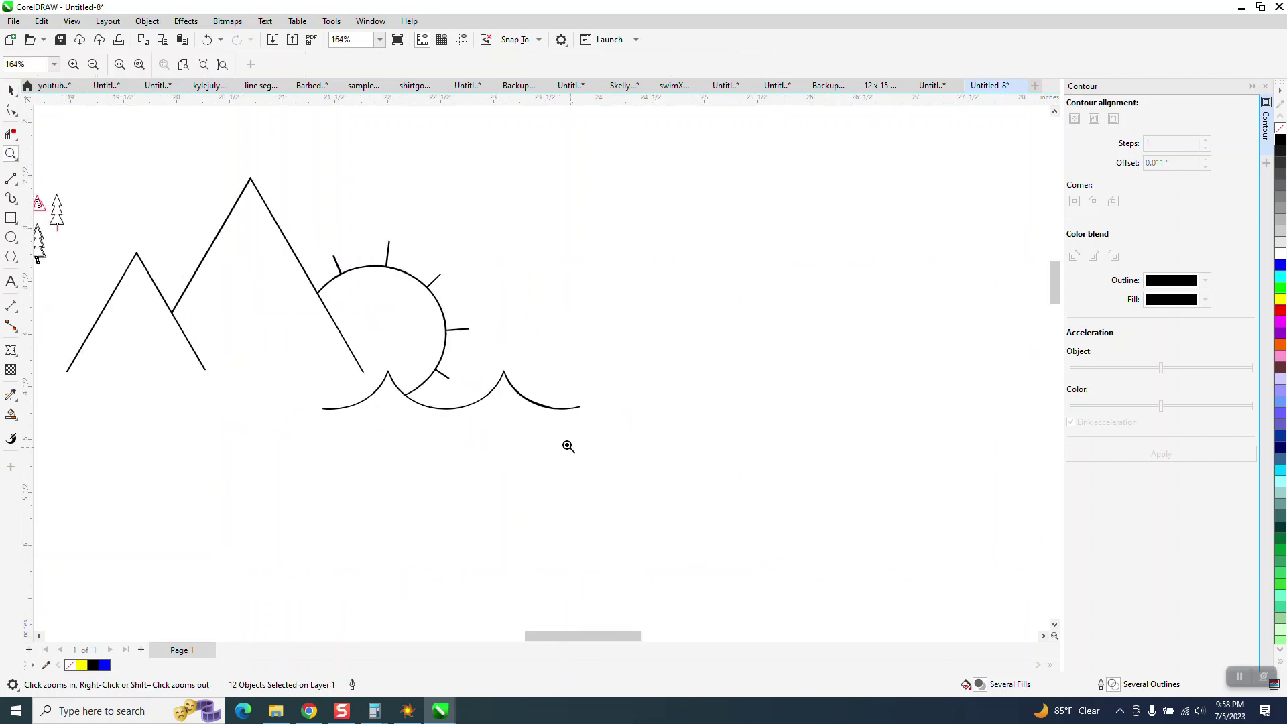
scroll(566, 444, "down", 2)
scroll(504, 345, "down", 2)
left_click_drag(293, 297, 774, 582)
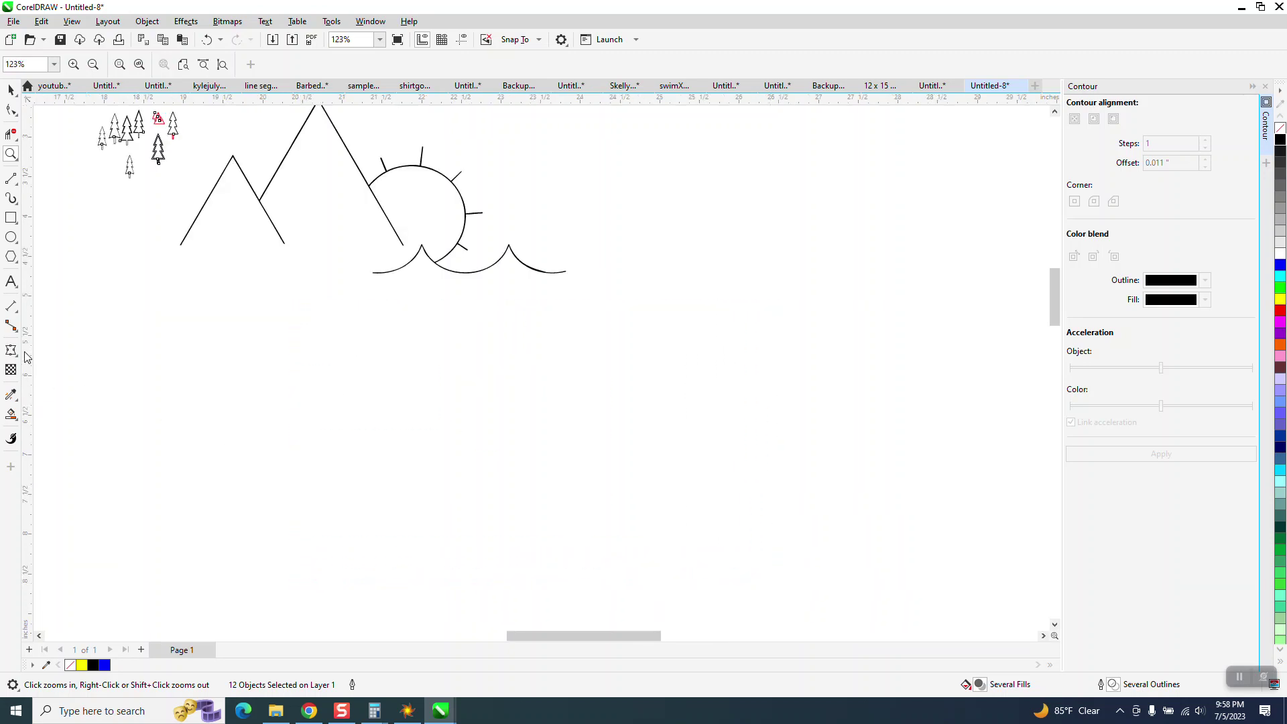
left_click(11, 178)
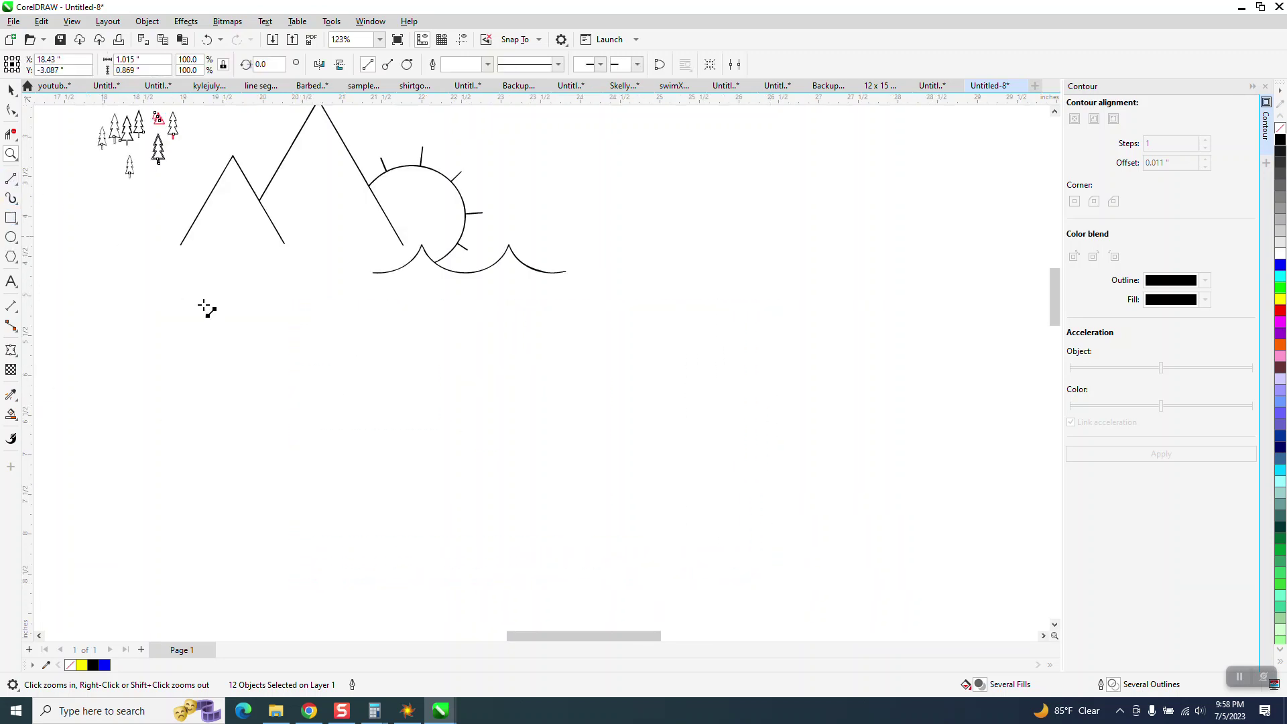
left_click_drag(260, 319, 311, 428)
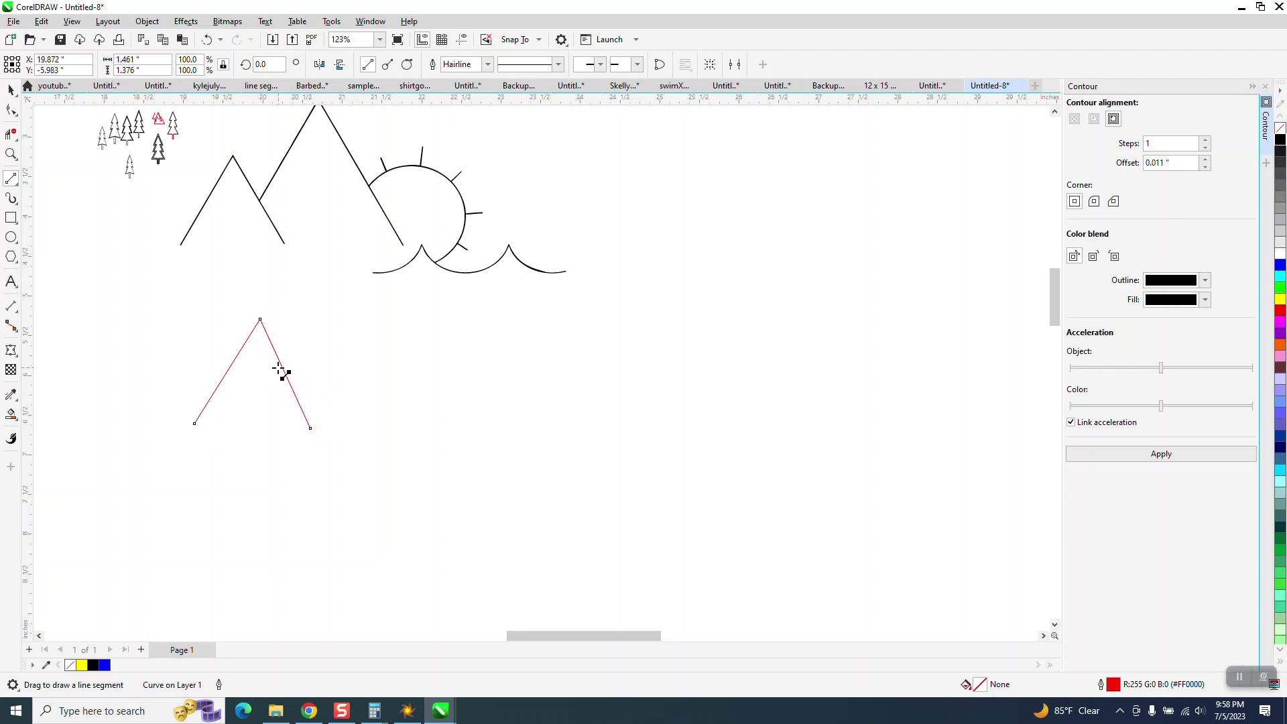
left_click_drag(282, 366, 416, 425)
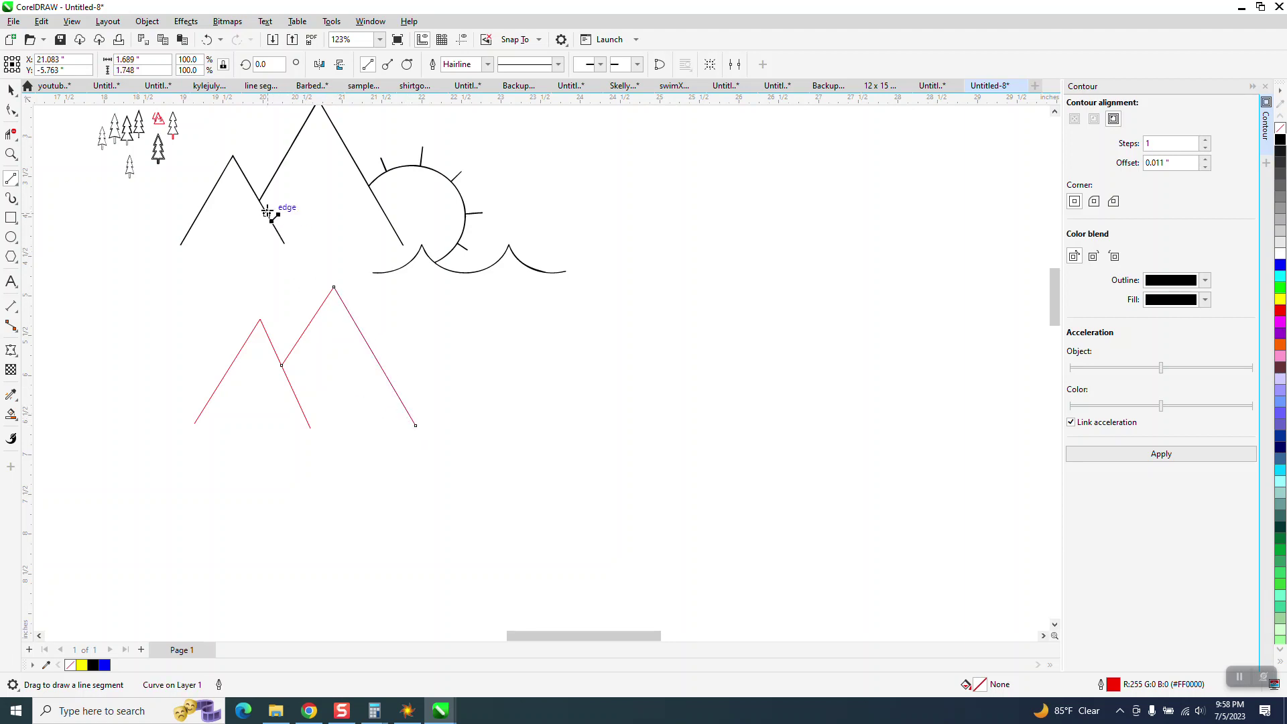
left_click(11, 89)
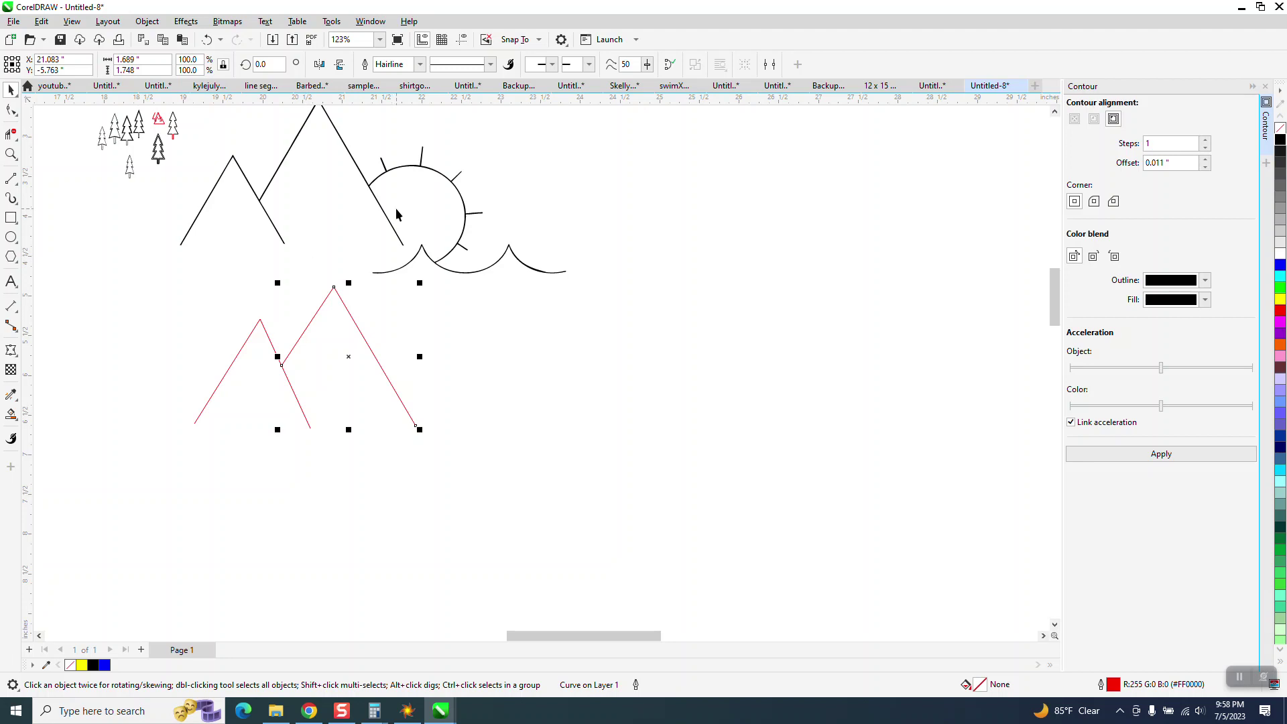
- Draw a circle beside the new mountains, scale it down to about 1.41 in across and place it over the larger peak's slope
left_click(11, 240)
left_click_drag(618, 302, 496, 412)
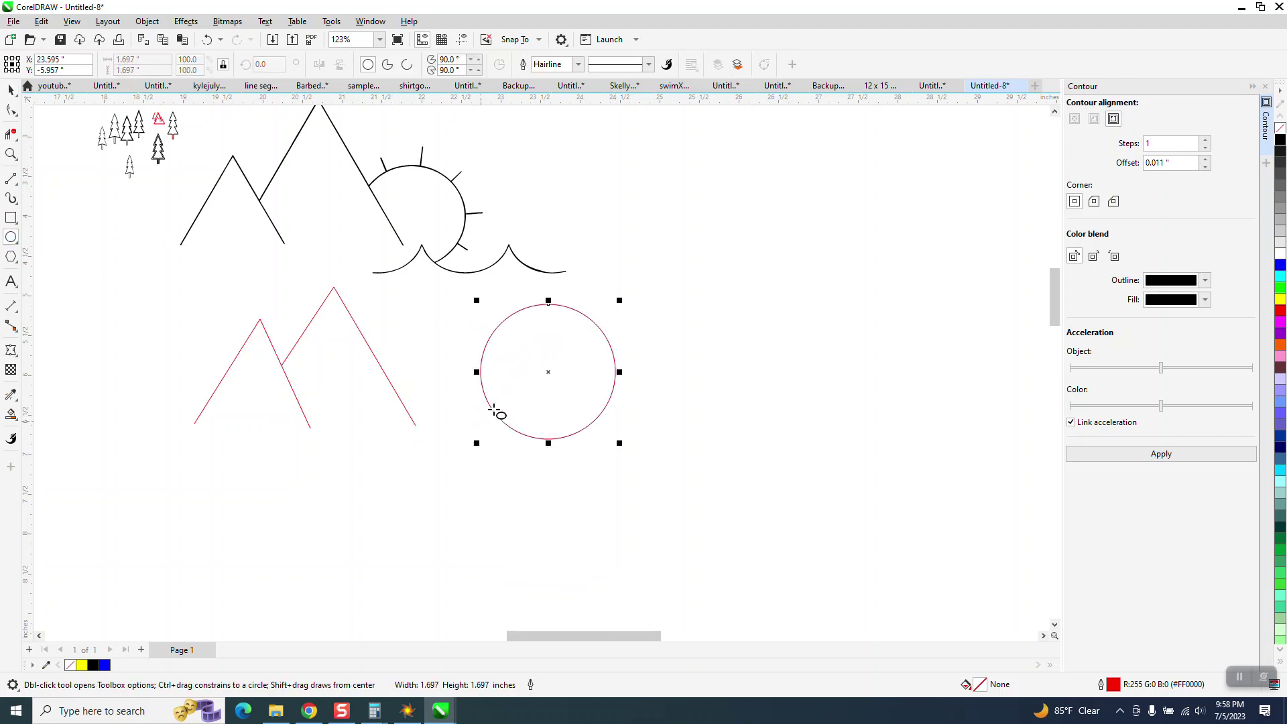
mouse_move(619, 301)
left_mouse_down()
mouse_move(576, 361)
mouse_move(483, 288)
mouse_move(425, 218)
mouse_move(391, 358)
left_mouse_up()
- Move the circle from the mountain slope to the centre of the page
scroll(540, 359, "down", 4)
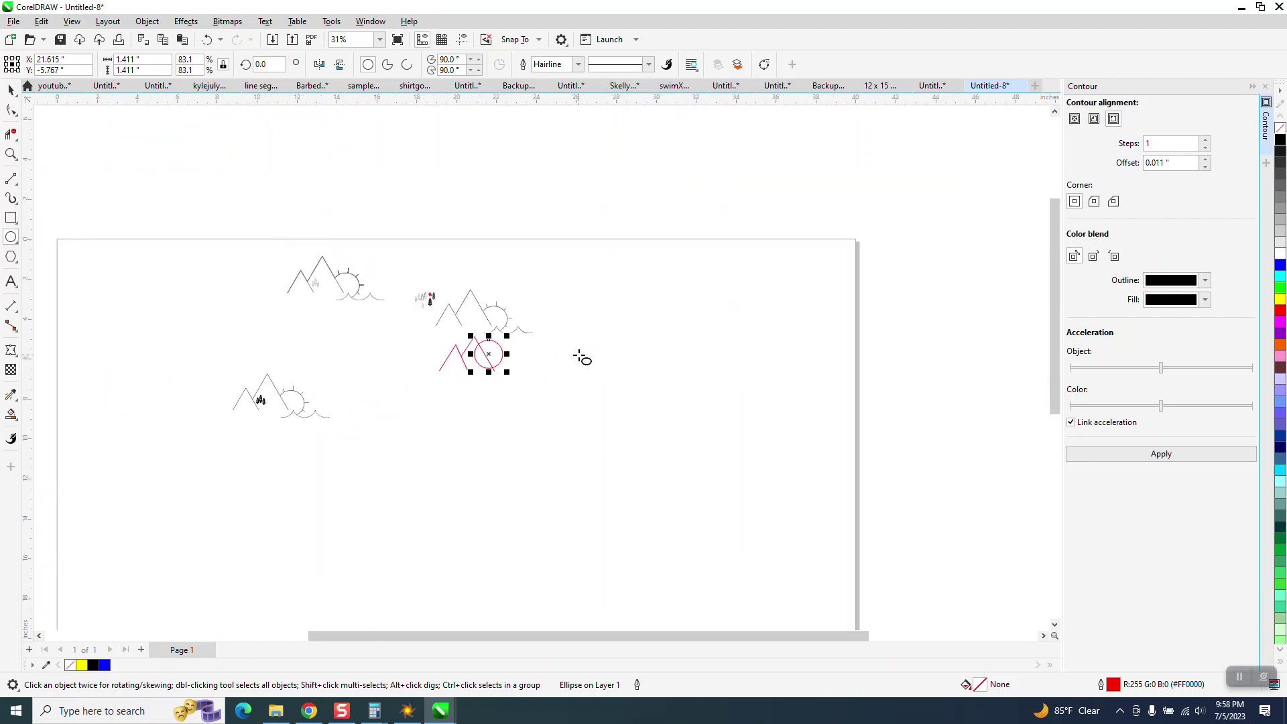
key("ctrl+z")
left_click(11, 154)
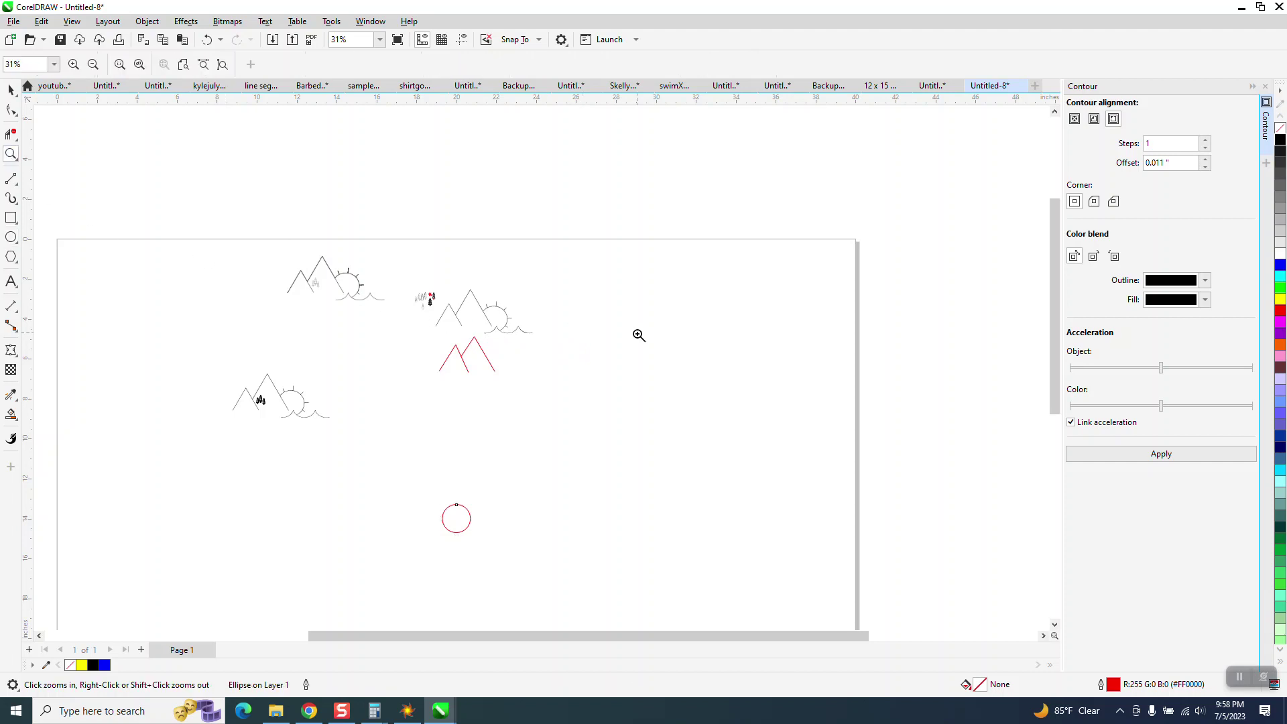
- Draw a vertical line about 1.94 in long through the centre of the circle, extending past it at both ends
scroll(538, 350, "up", 6)
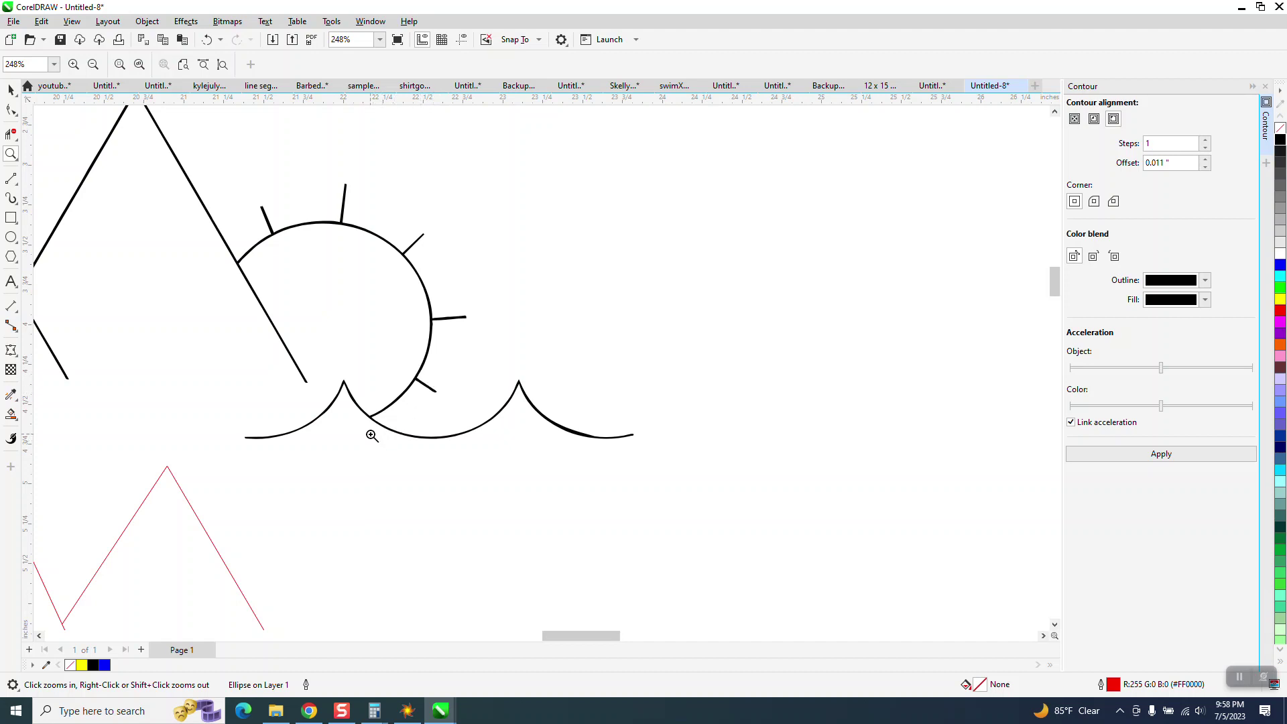
scroll(372, 436, "down", 7)
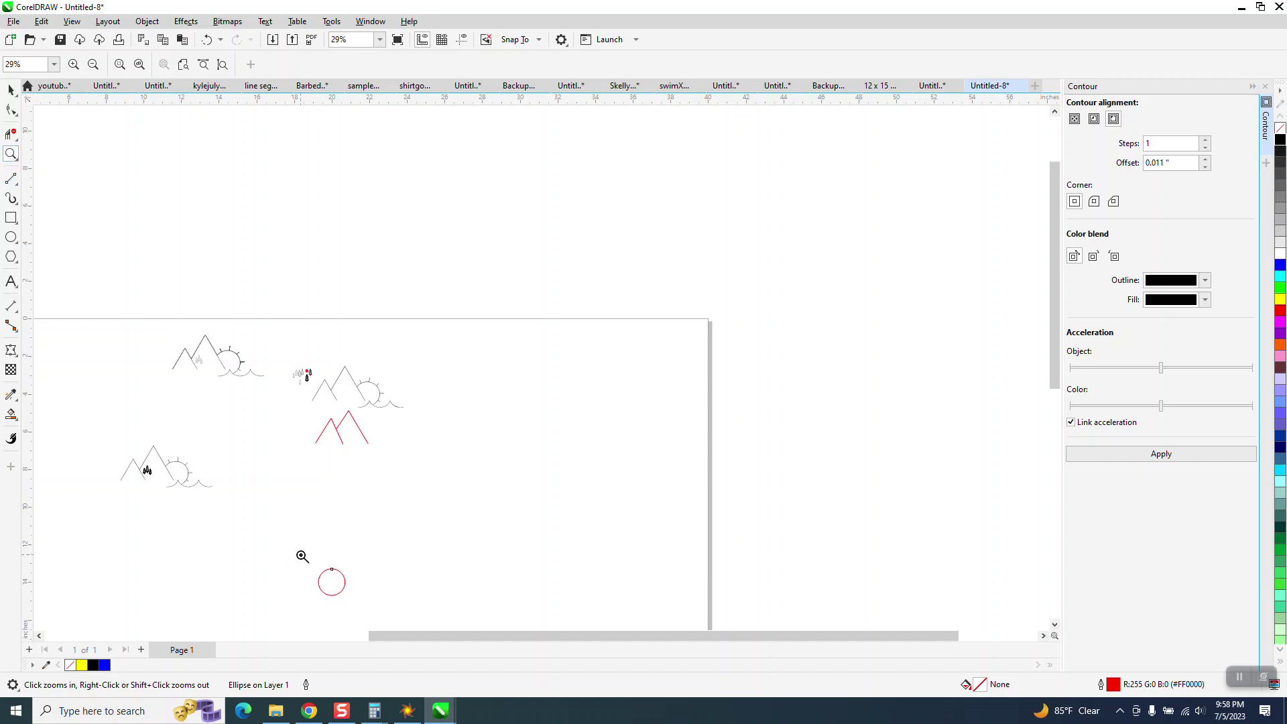
left_click_drag(310, 563, 392, 587)
left_click(9, 177)
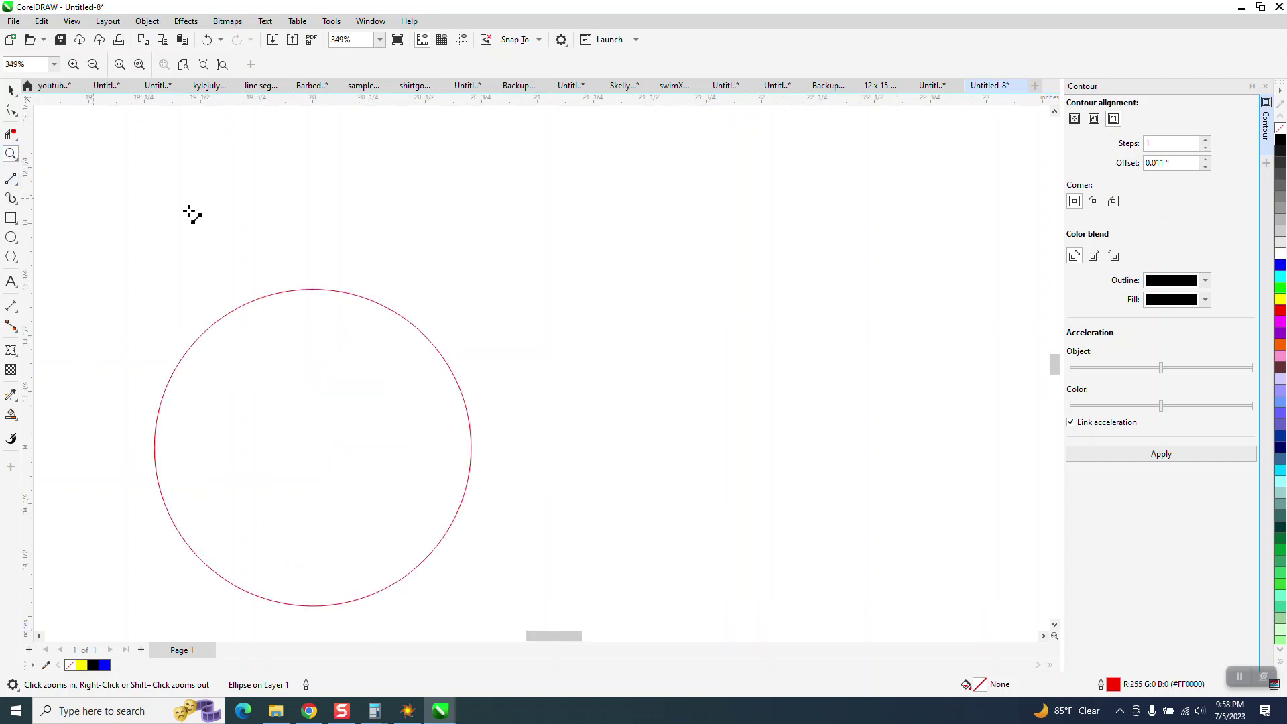
scroll(403, 224, "down", 1)
left_click_drag(302, 228, 302, 513)
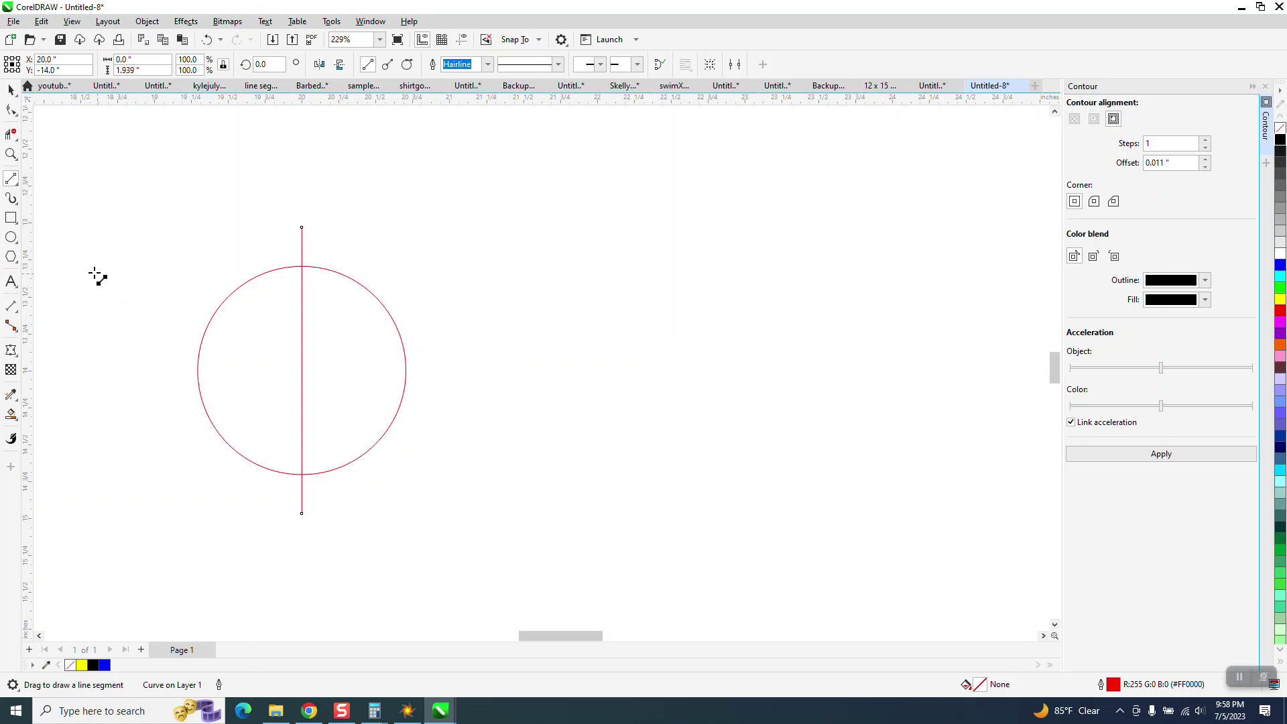
- Rotate copies of the line in 30-degree increments about the circle's centre to form six evenly spaced crossing lines
left_click(11, 90)
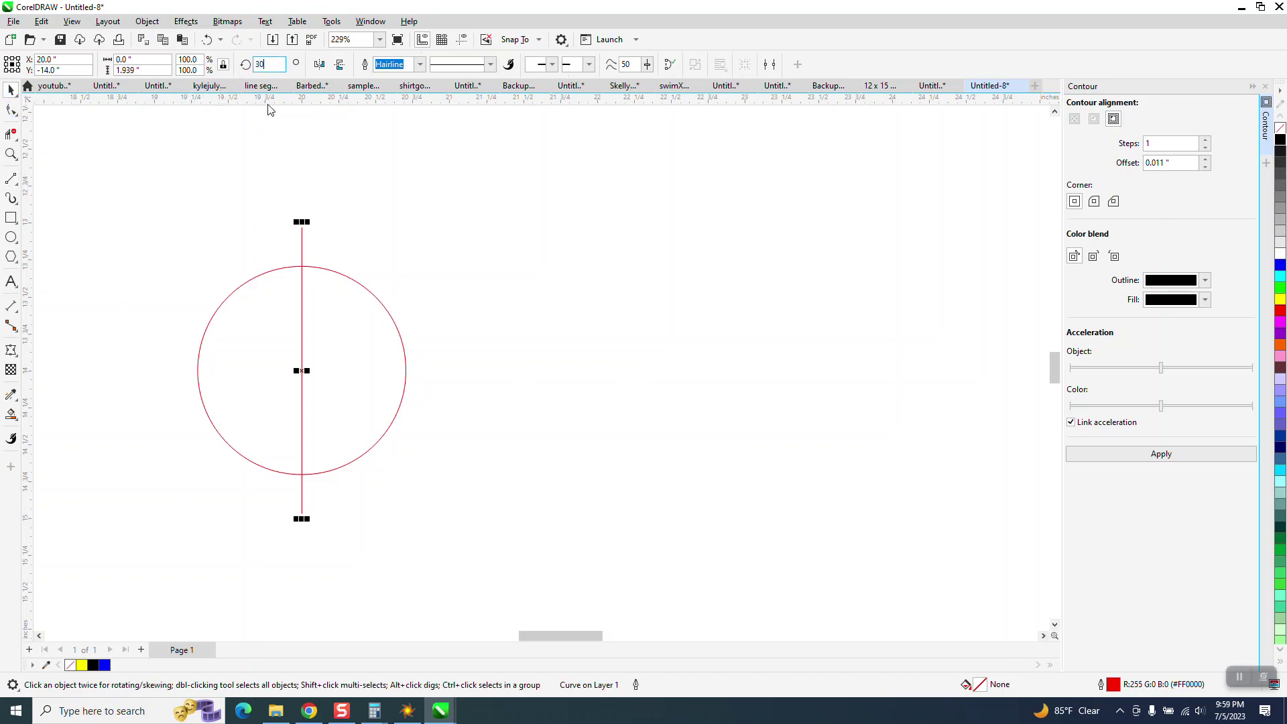
key("Return")
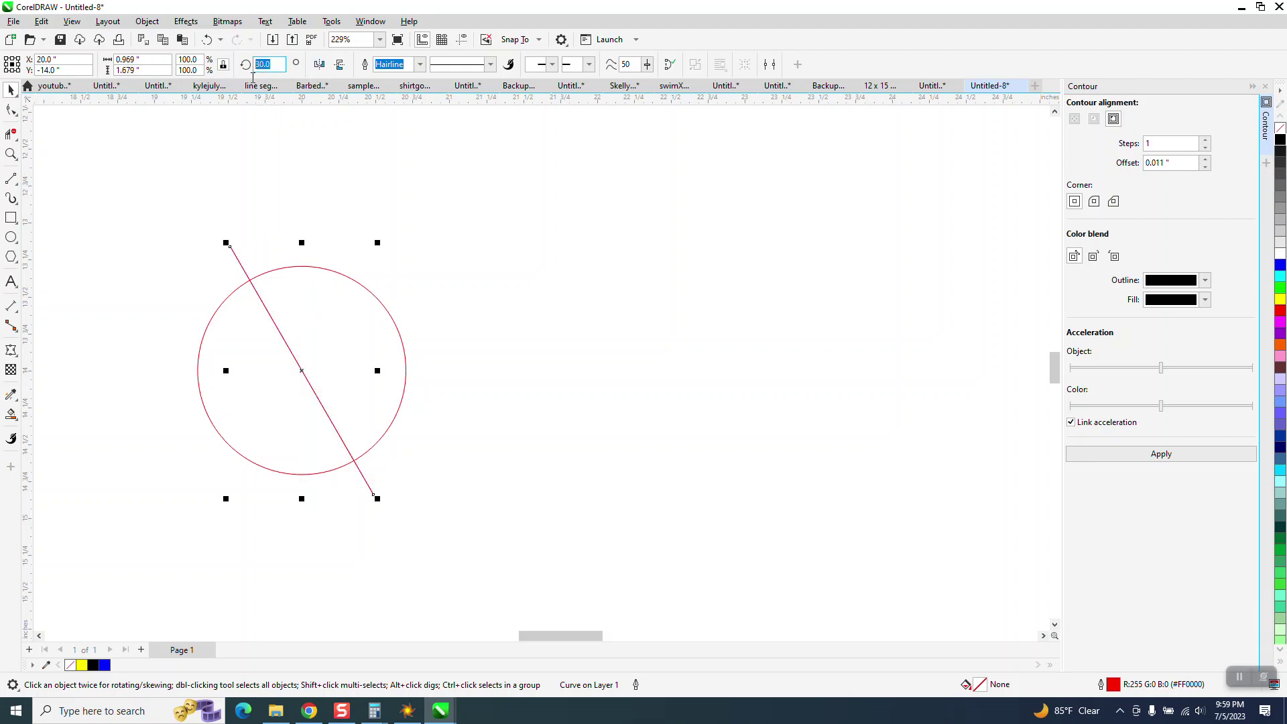
type("0")
key("Return")
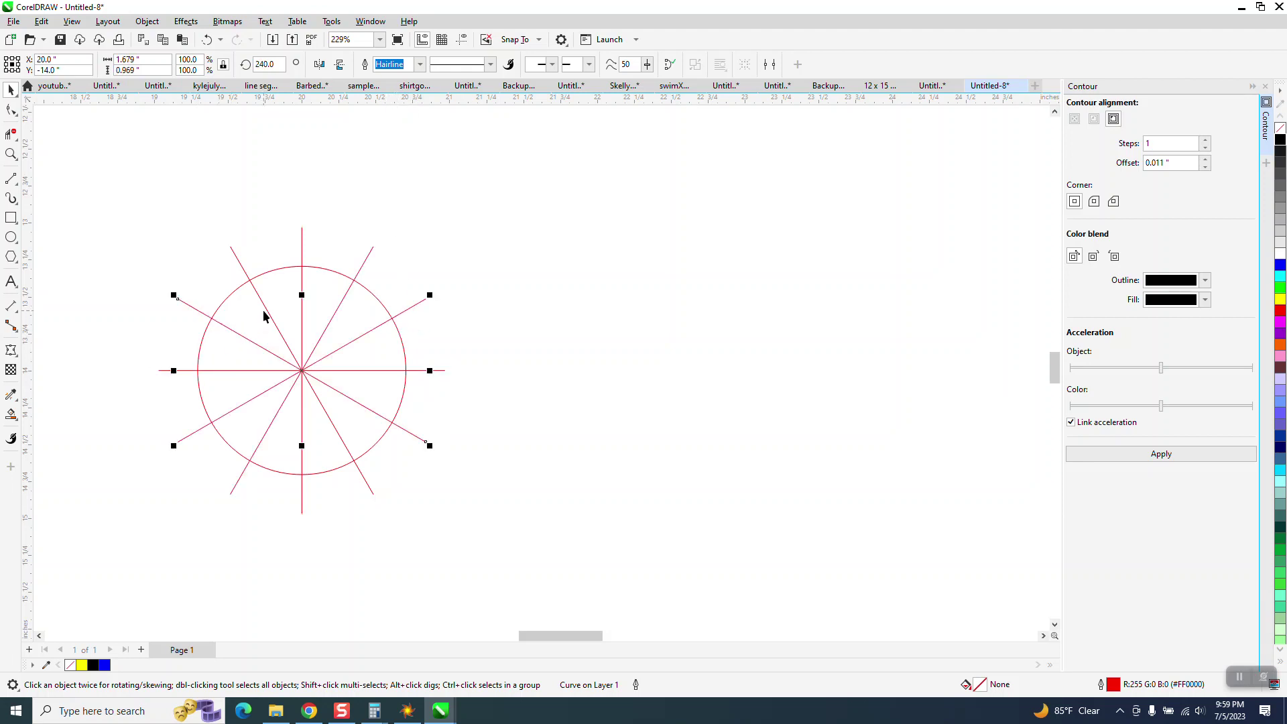
- Select the circle with all its crossing lines and move them beside the red mountain peaks
scroll(400, 366, "down", 2)
left_click_drag(255, 284, 467, 471)
scroll(425, 472, "down", 2)
left_click_drag(348, 426, 440, 196)
- Rotate the circle and its crossing lines together by about 9.5 degrees counterclockwise
key("z")
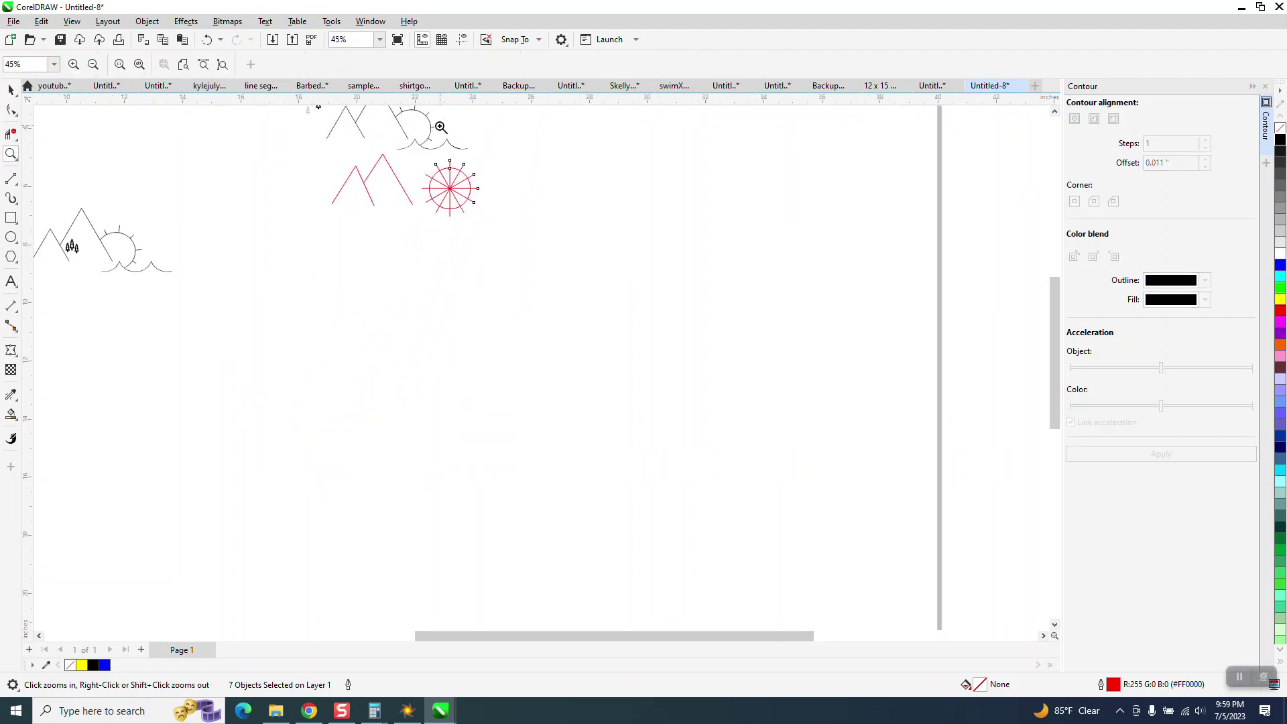
left_click_drag(396, 138, 511, 241)
right_click(548, 256)
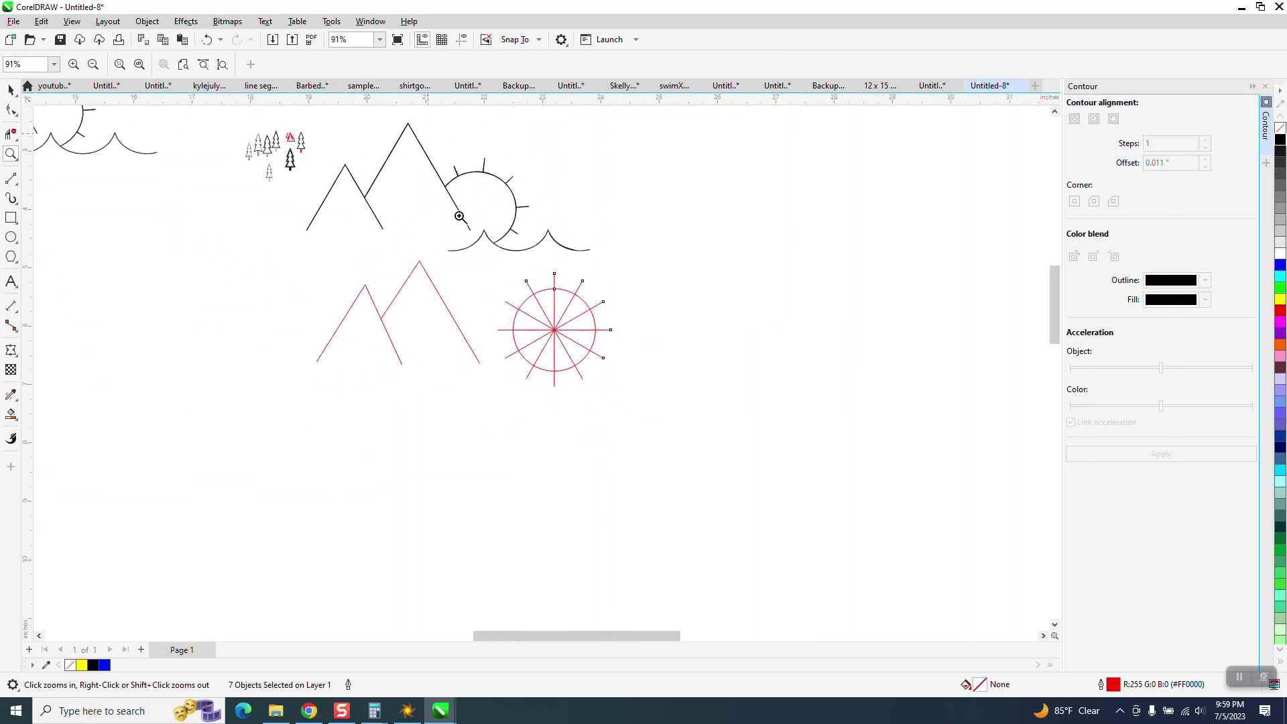
left_click(714, 452)
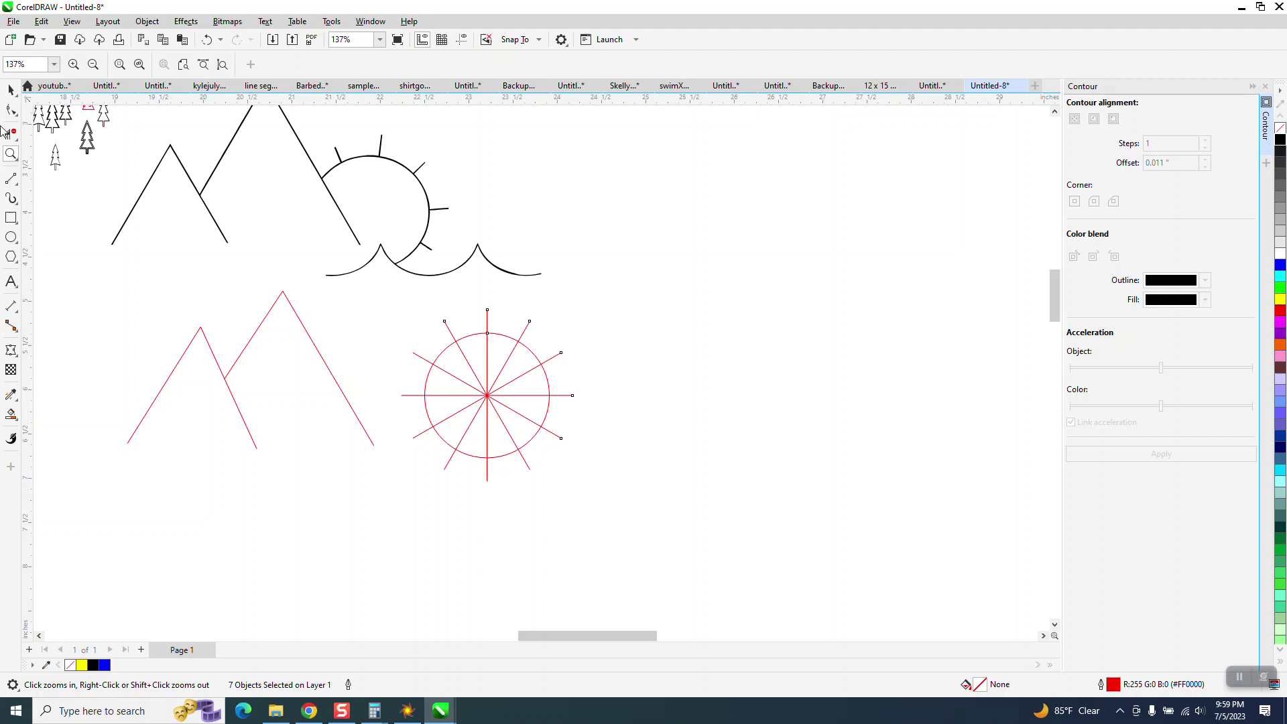
left_click(11, 90)
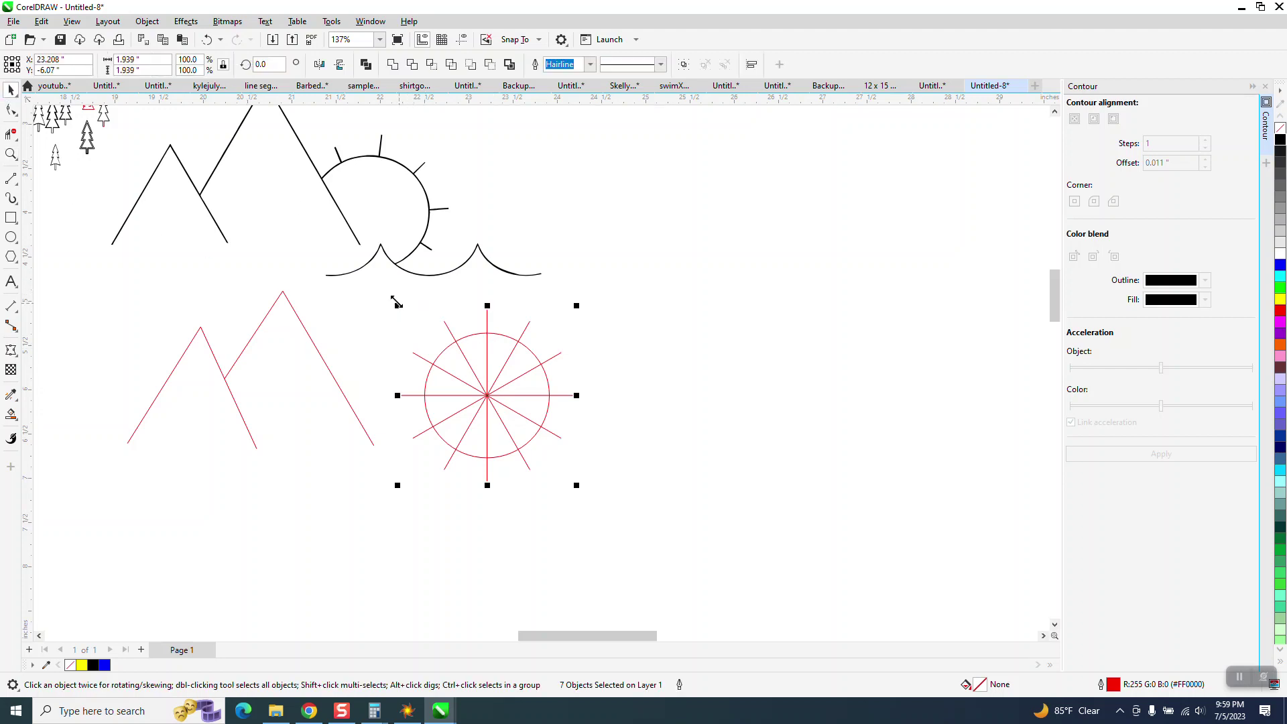
left_click(517, 373)
left_click_drag(577, 307, 559, 298)
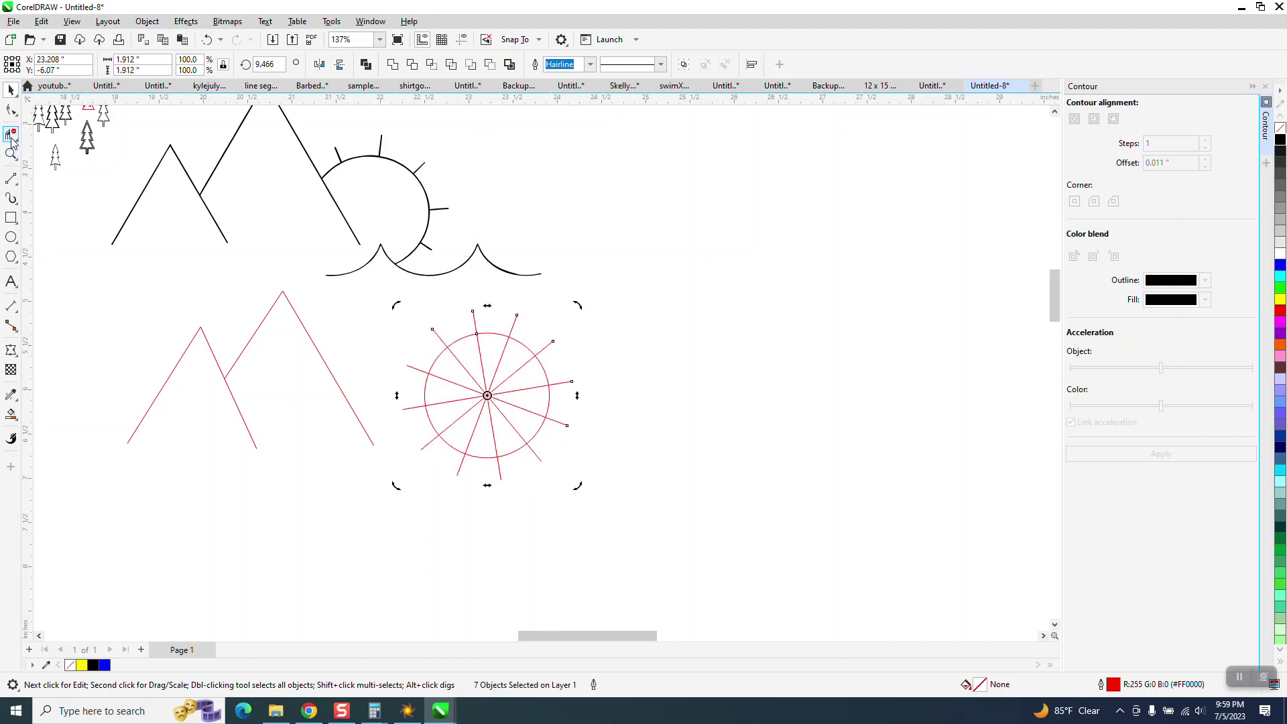
- Trim away the line segments inside the circle and the six rays along its left and lower sides
left_click_drag(464, 381, 540, 442)
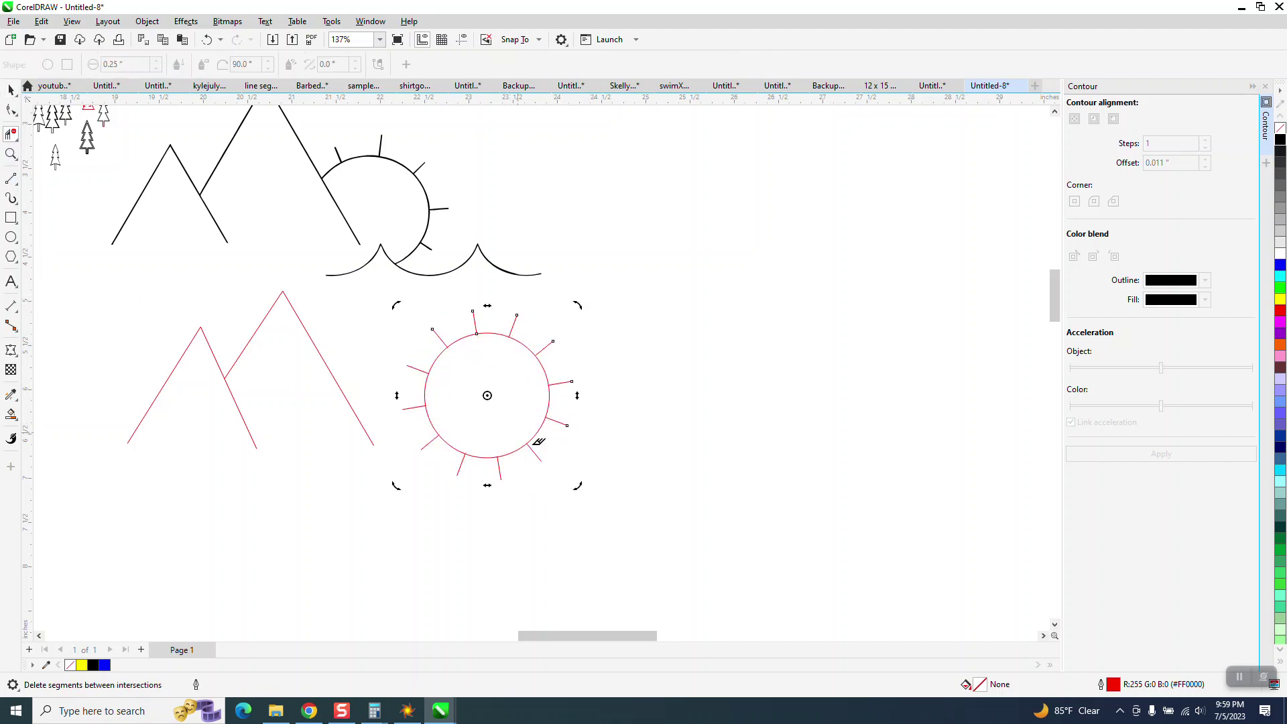
left_click(418, 369)
left_click(415, 407)
left_click(430, 440)
left_click(462, 465)
left_click(499, 469)
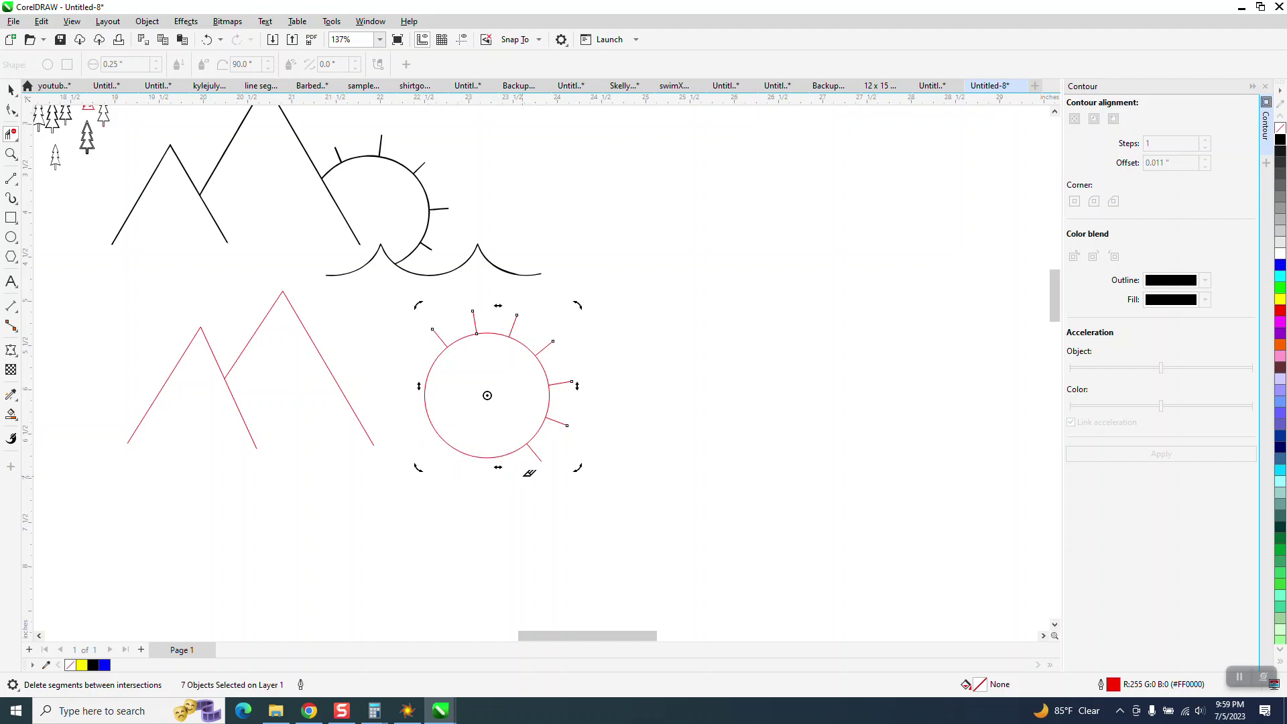
left_click(541, 453)
- Select the sun with its remaining rays and move it over the larger red peak's slope
left_click(11, 111)
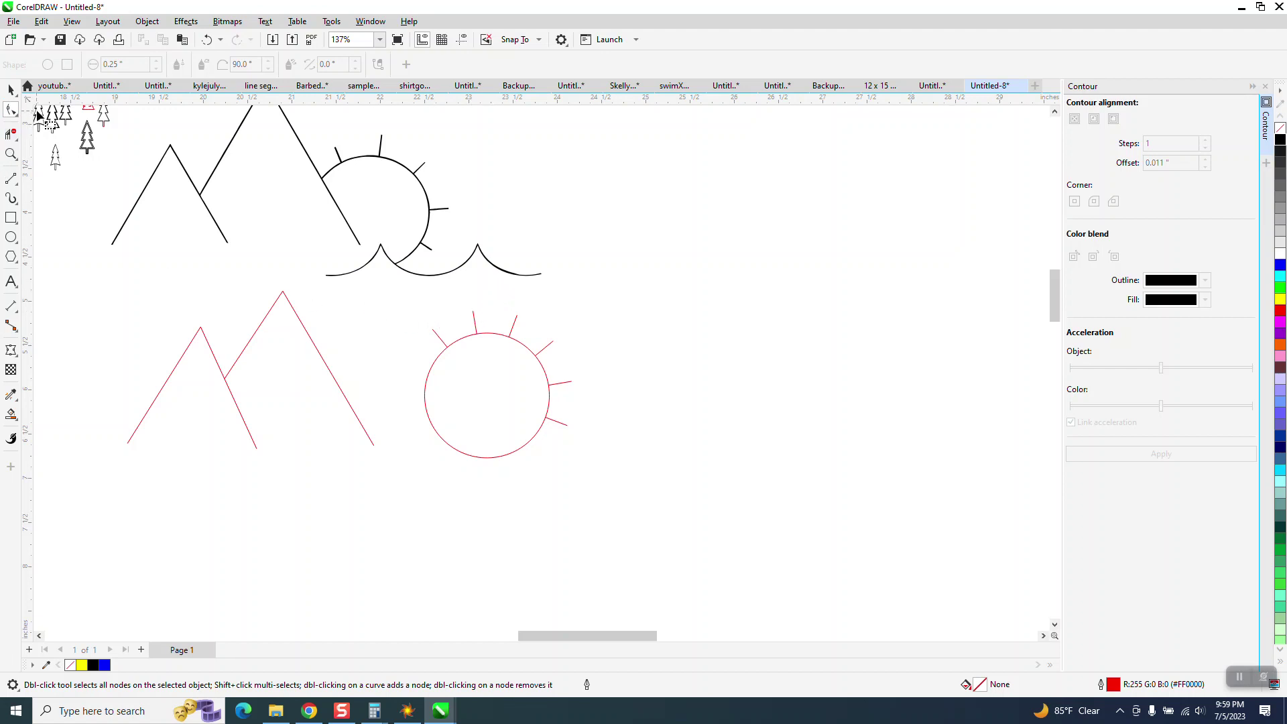
left_click(10, 89)
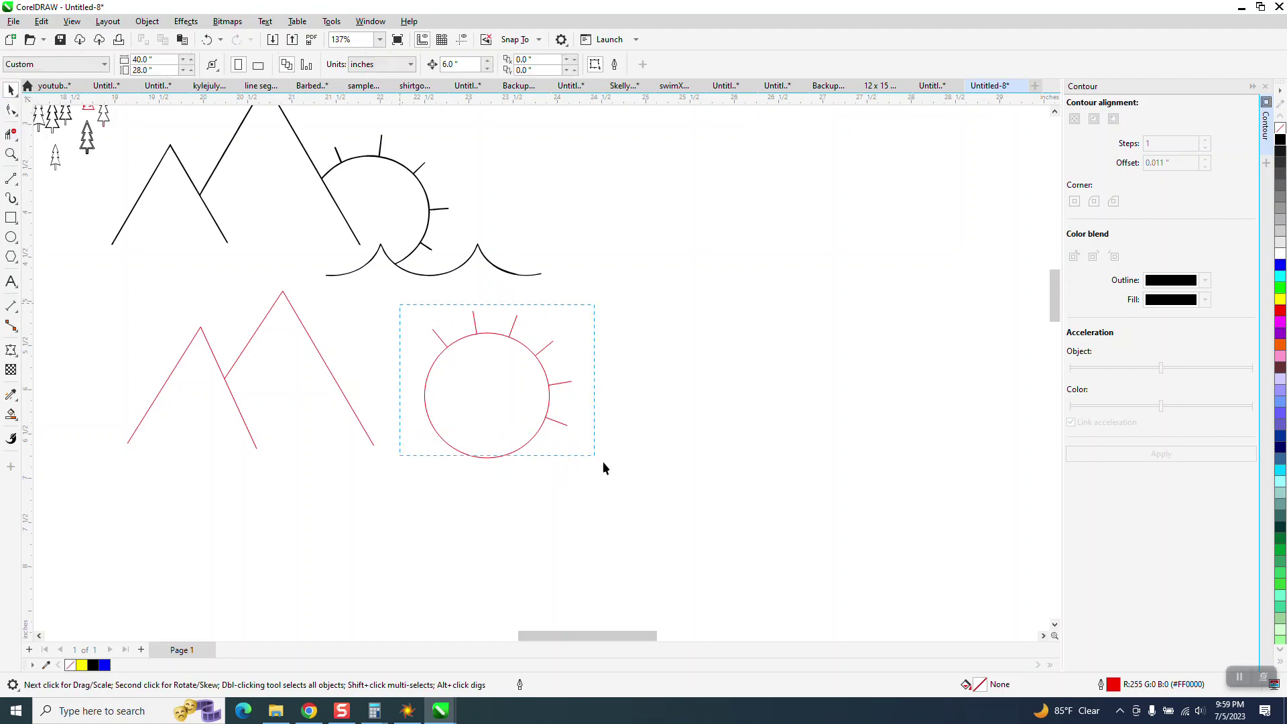
left_click_drag(602, 462, 599, 460)
left_click_drag(502, 383, 411, 389)
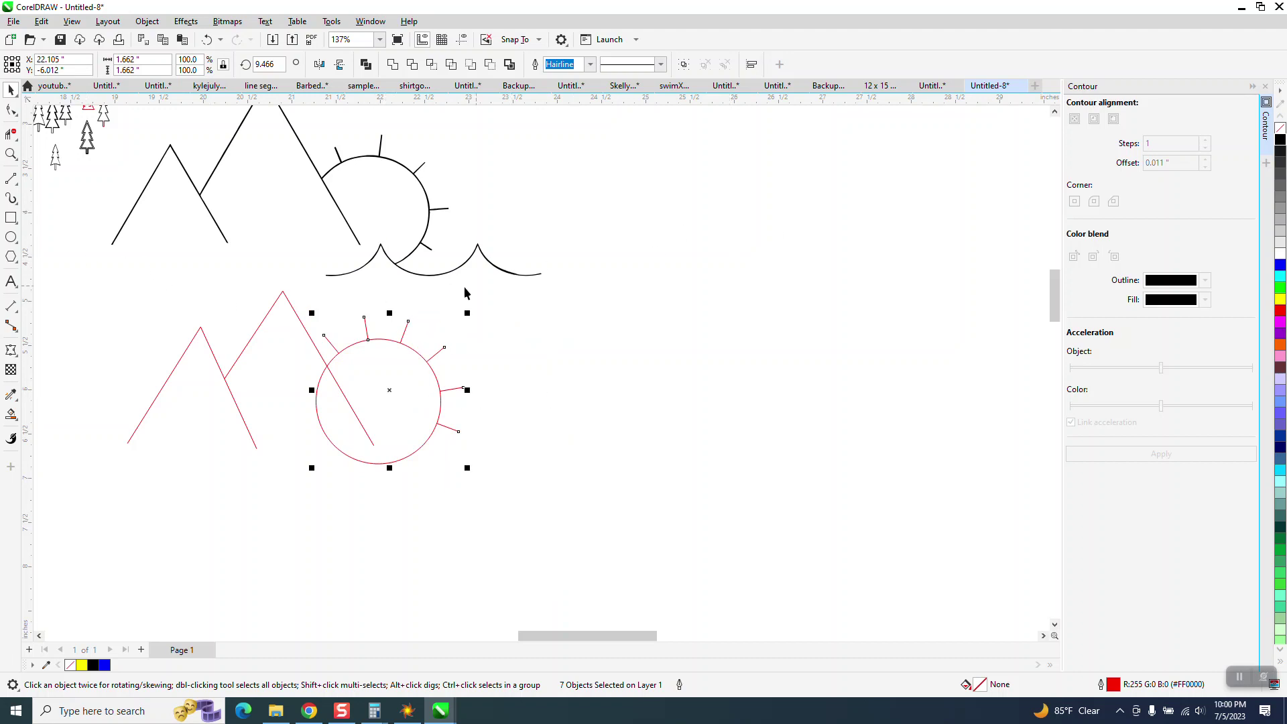
- Draw a circle about 0.93 in across over the end of the black waves
left_click(11, 236)
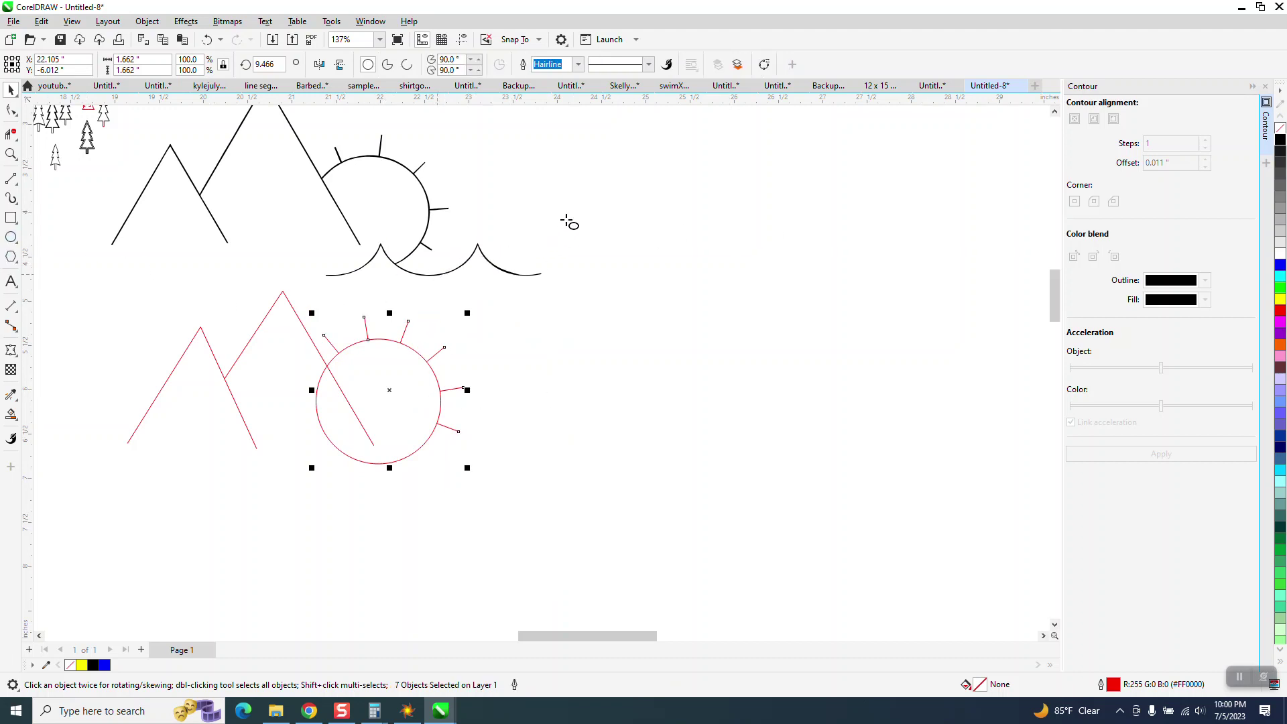
left_click_drag(571, 193, 500, 274)
left_click_drag(536, 230, 528, 392)
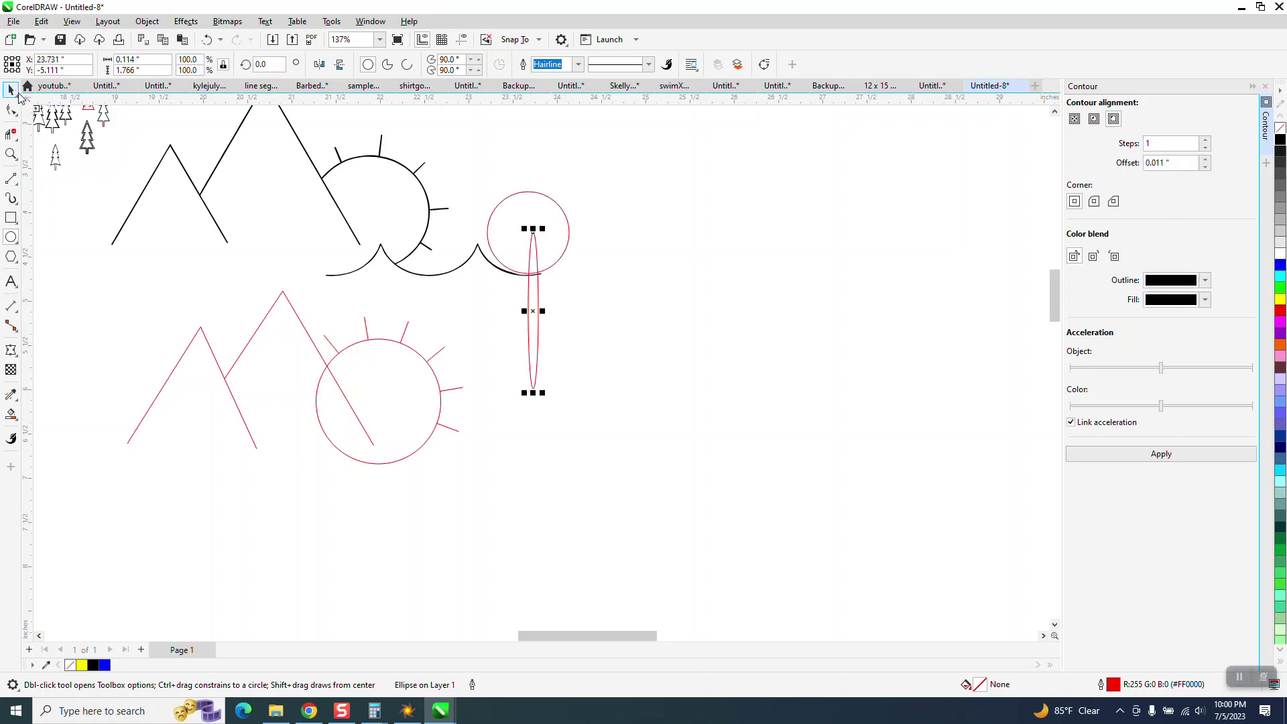
left_click(16, 94)
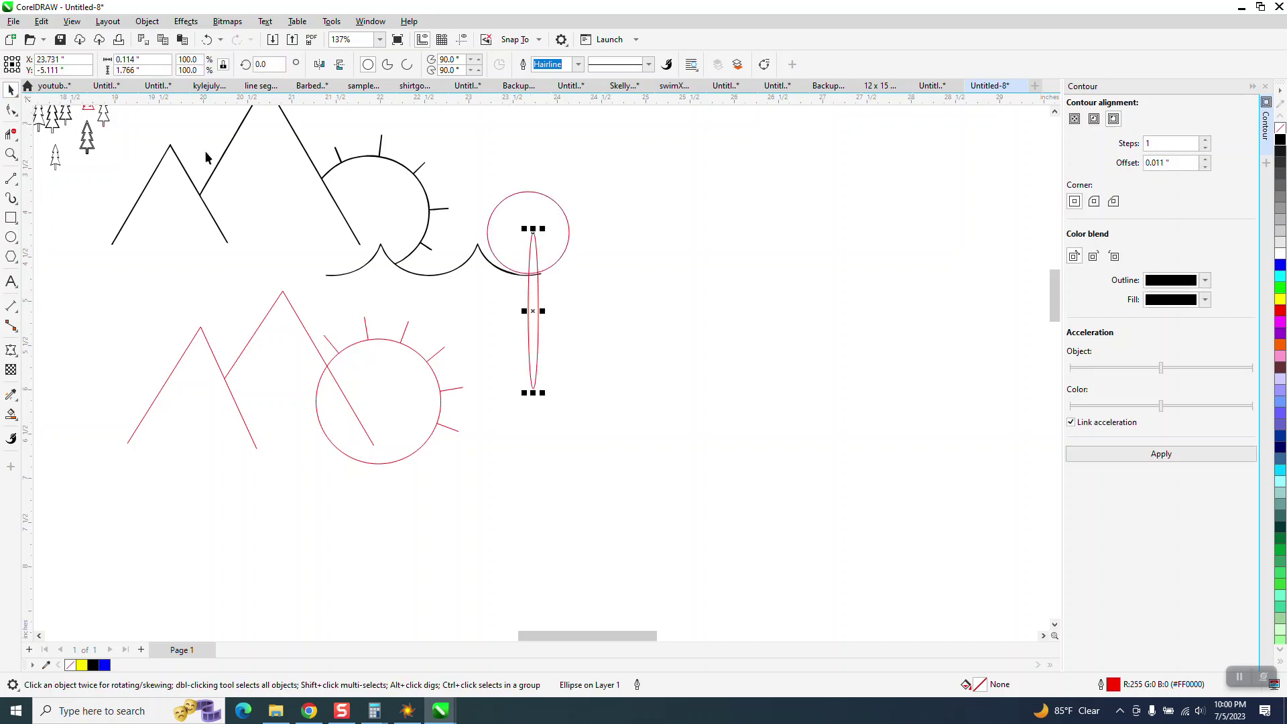
left_click(207, 39)
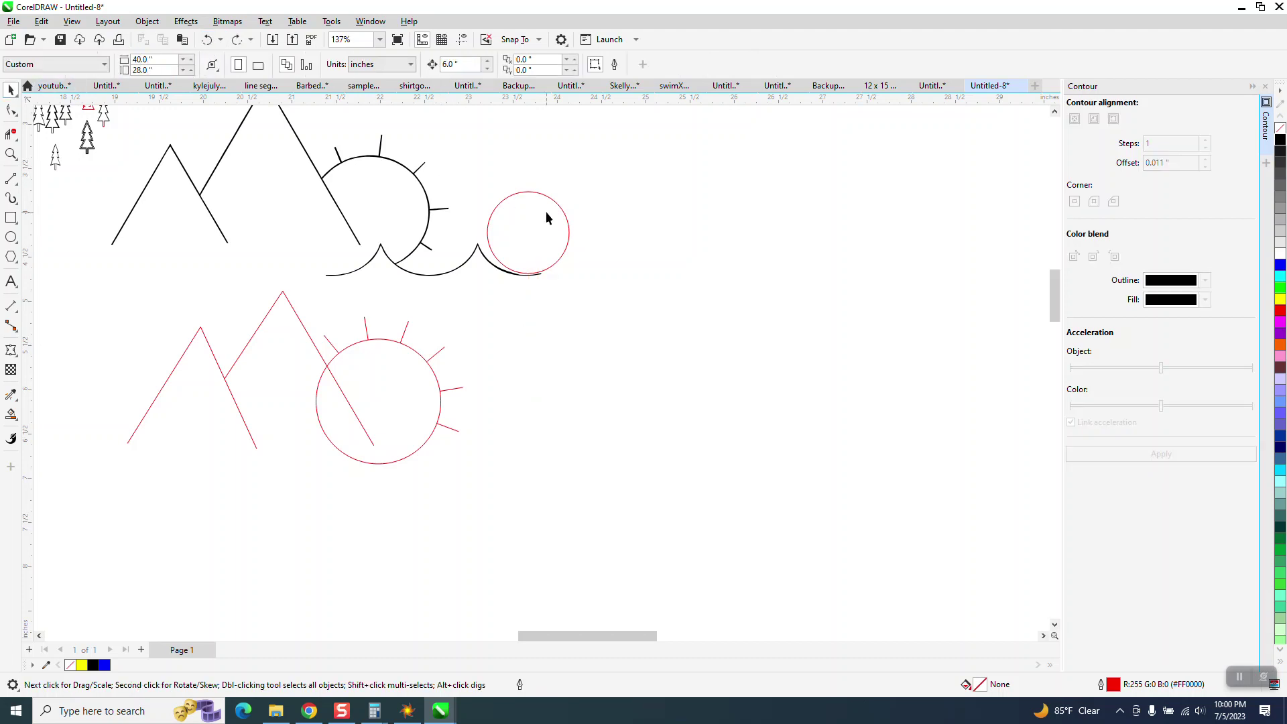
- Move the new circle to the empty area beside the red sun and set its diameter to 0.9 in
left_click_drag(549, 218, 610, 357)
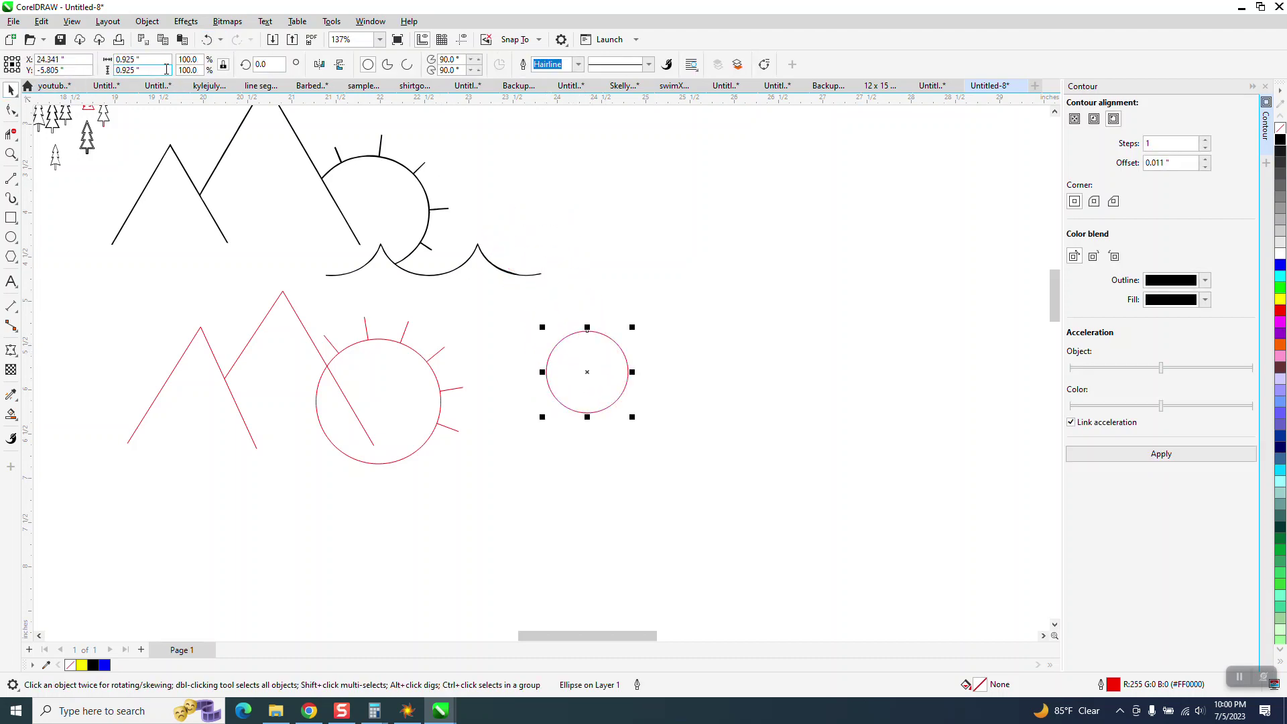
double_click(161, 65)
type("0.9")
key("Return")
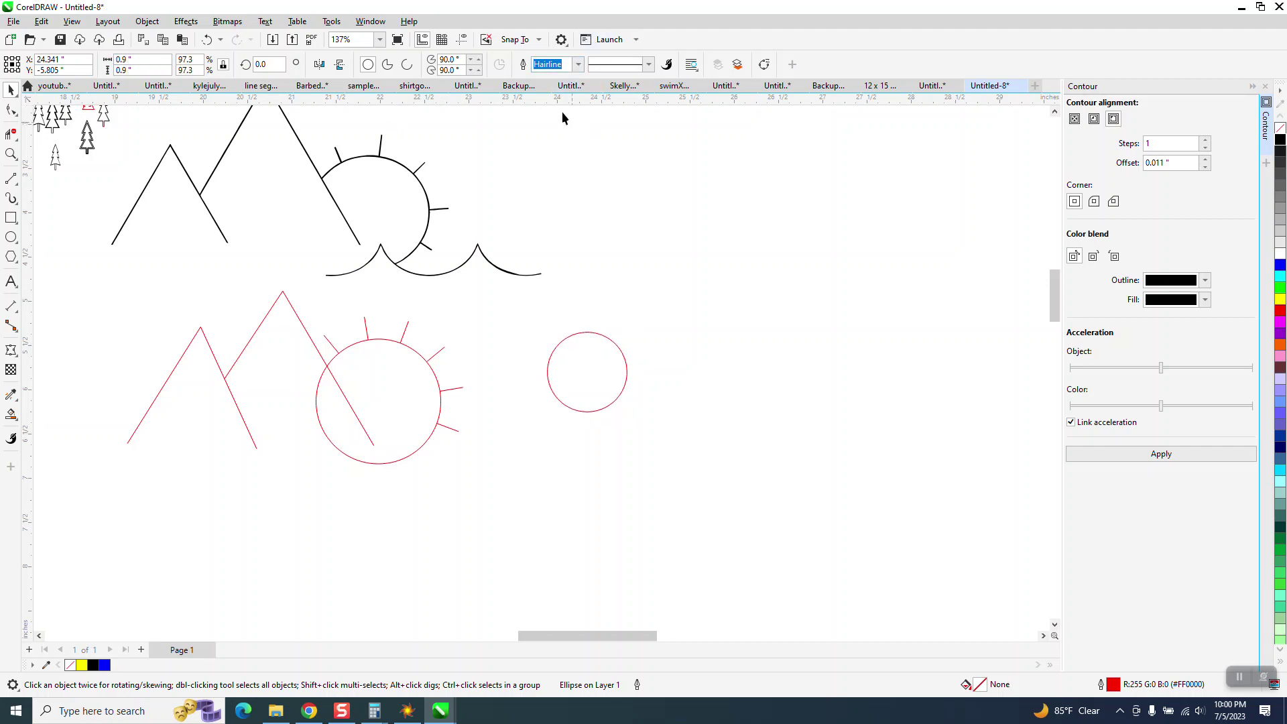
- Set the nudge distance to 0.9 in and duplicate the circle twice to the right to make three touching circles
left_click(561, 118)
double_click(469, 65)
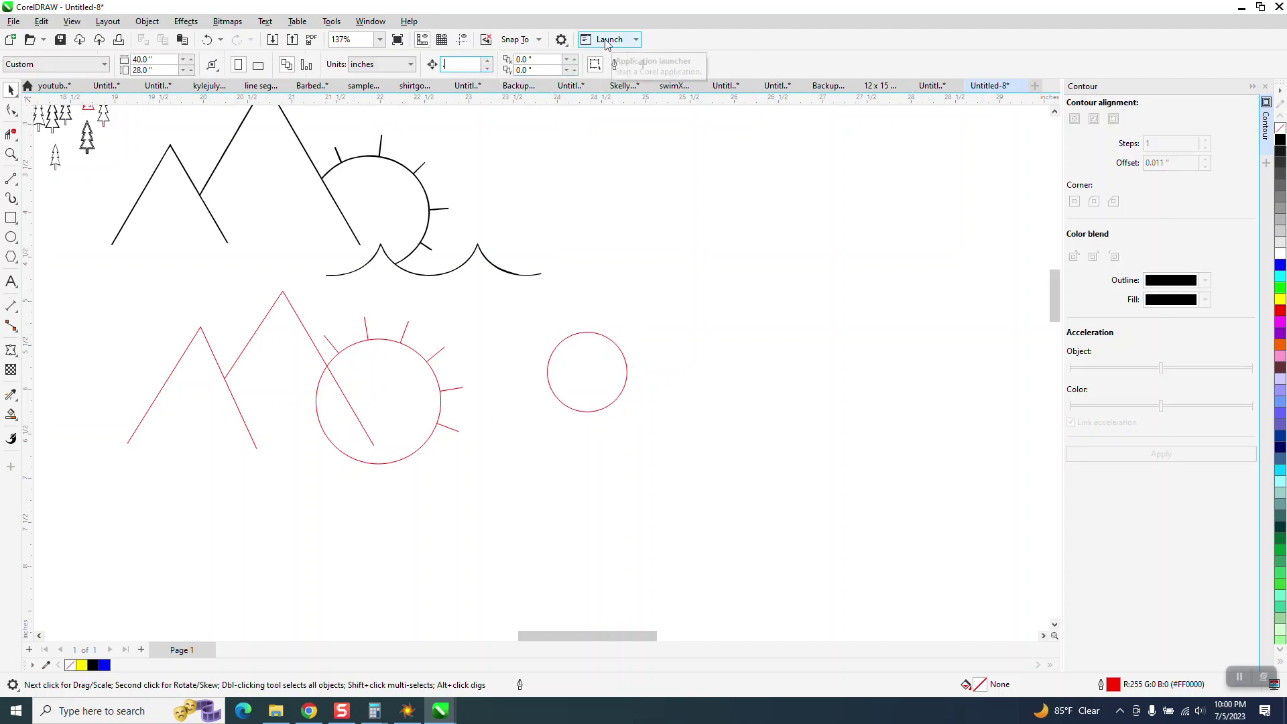
type("0.9")
key("Return")
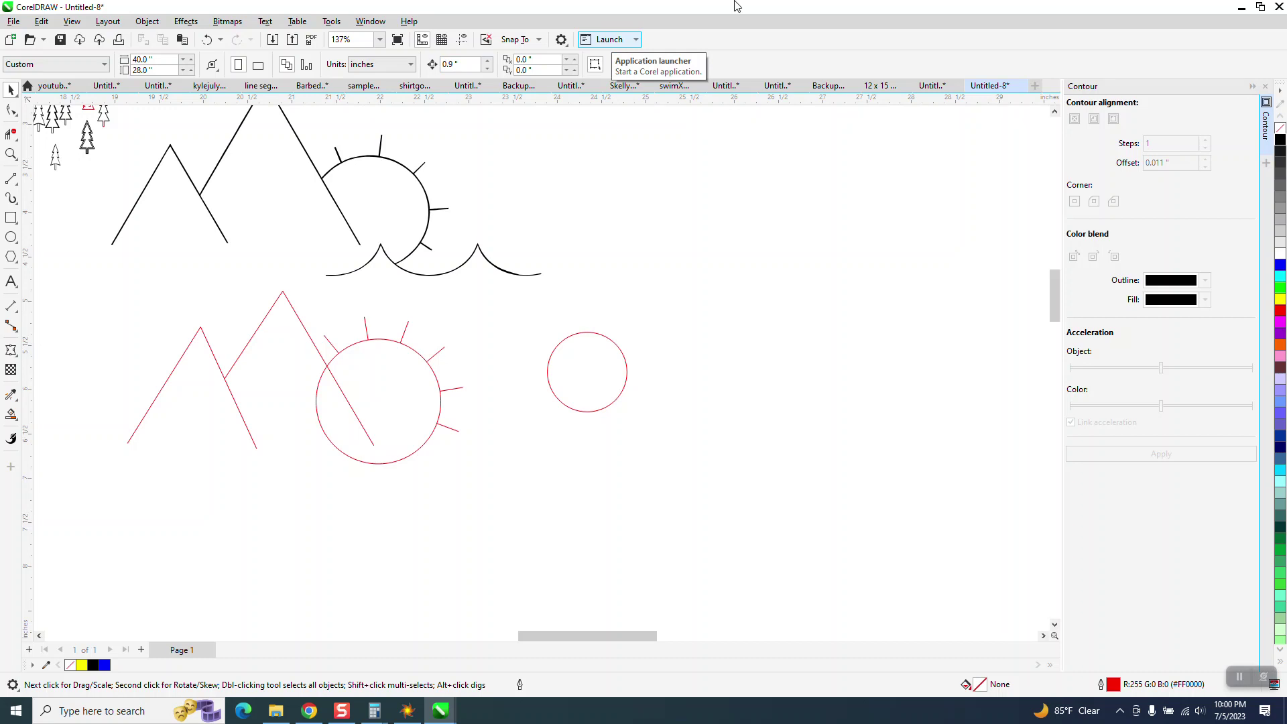
left_click(620, 398)
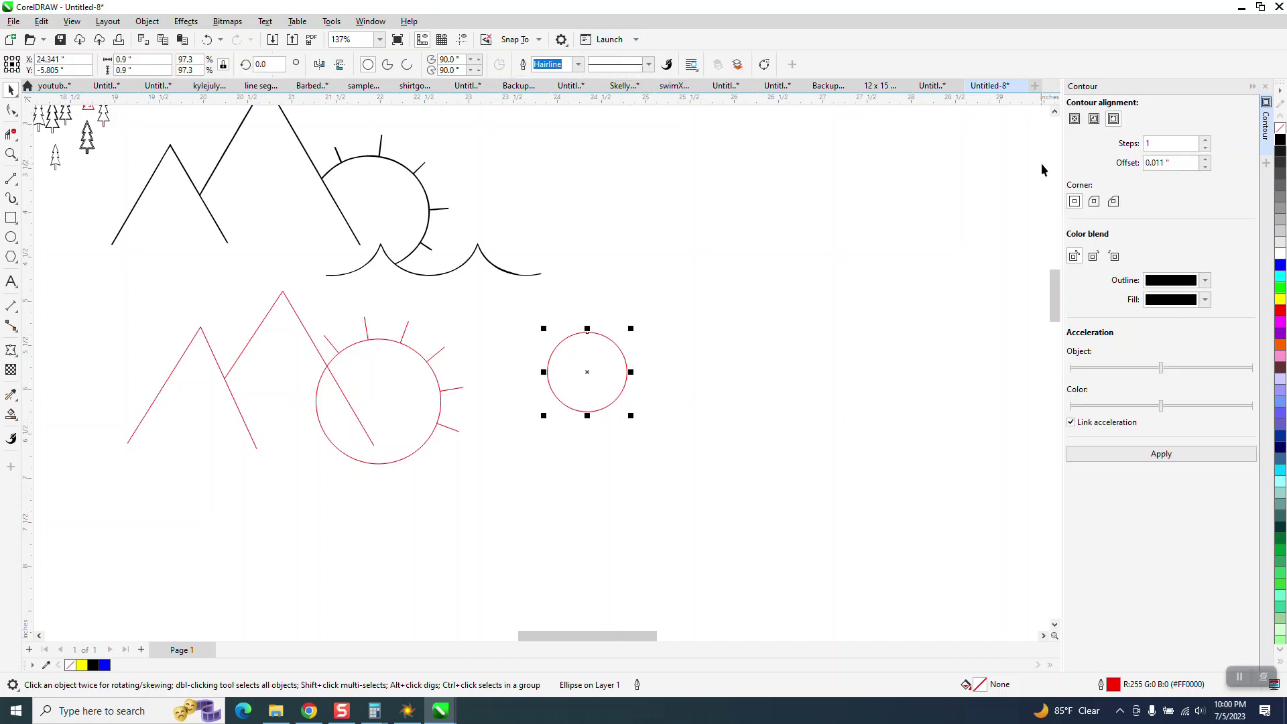
key("KP_Add")
key("Right")
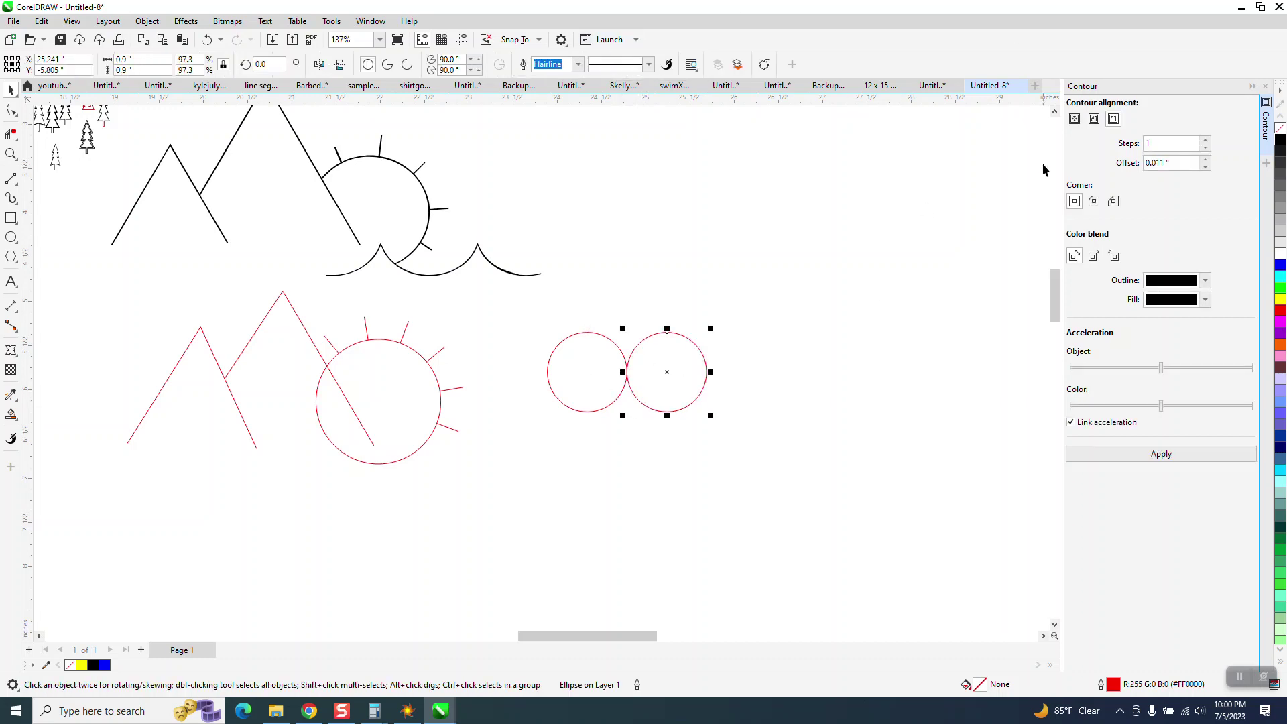
key("ctrl+d")
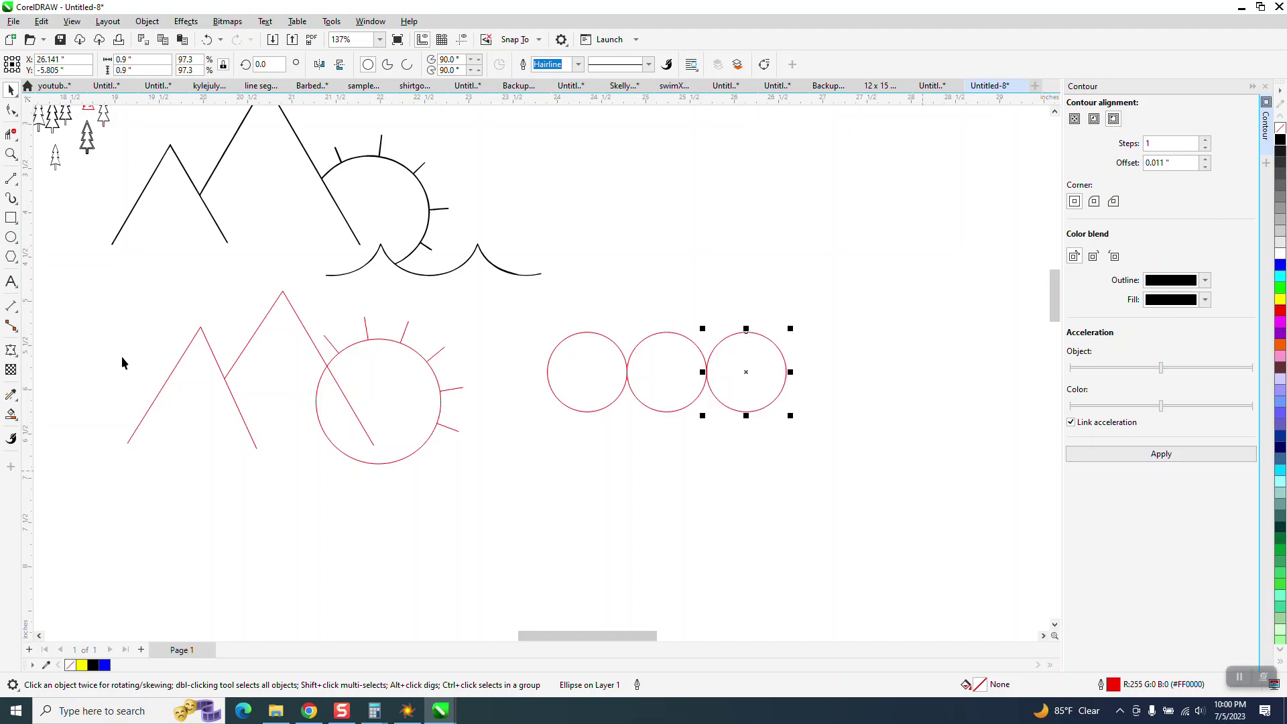
- Draw a horizontal line about 5.03 in long and centre it on the middle circle of the row
left_click(11, 178)
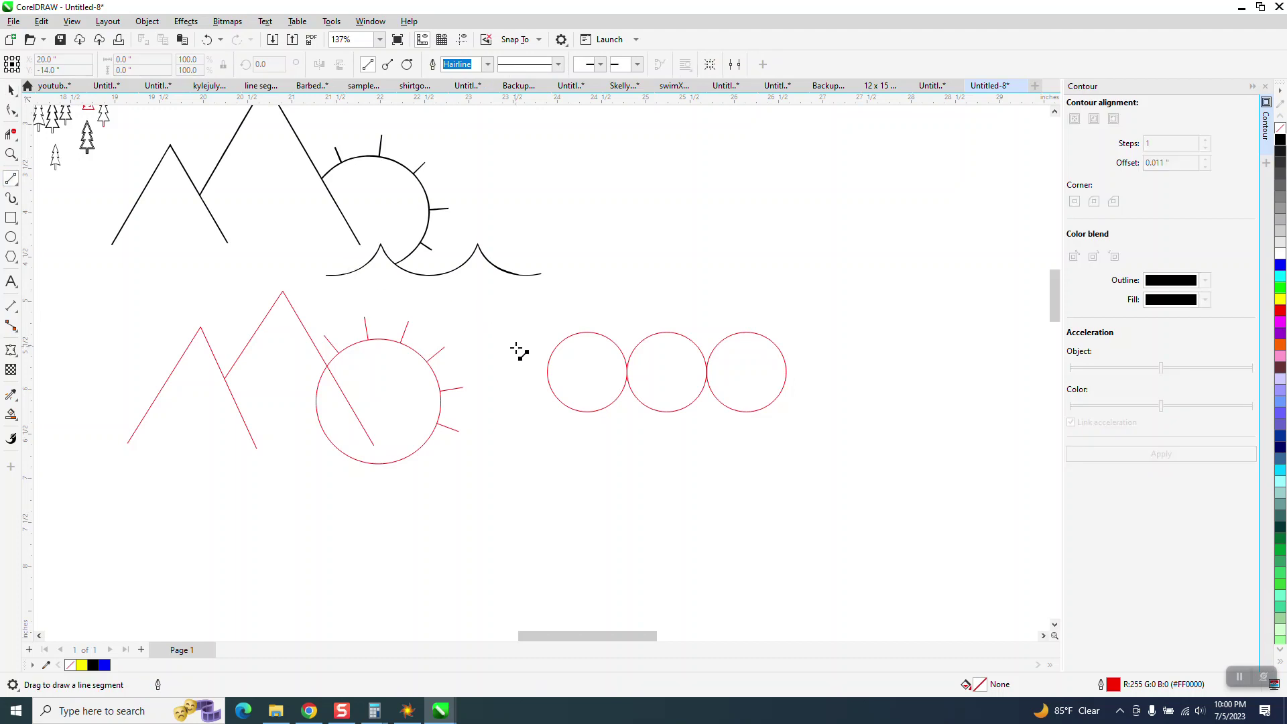
left_click_drag(402, 347, 854, 347)
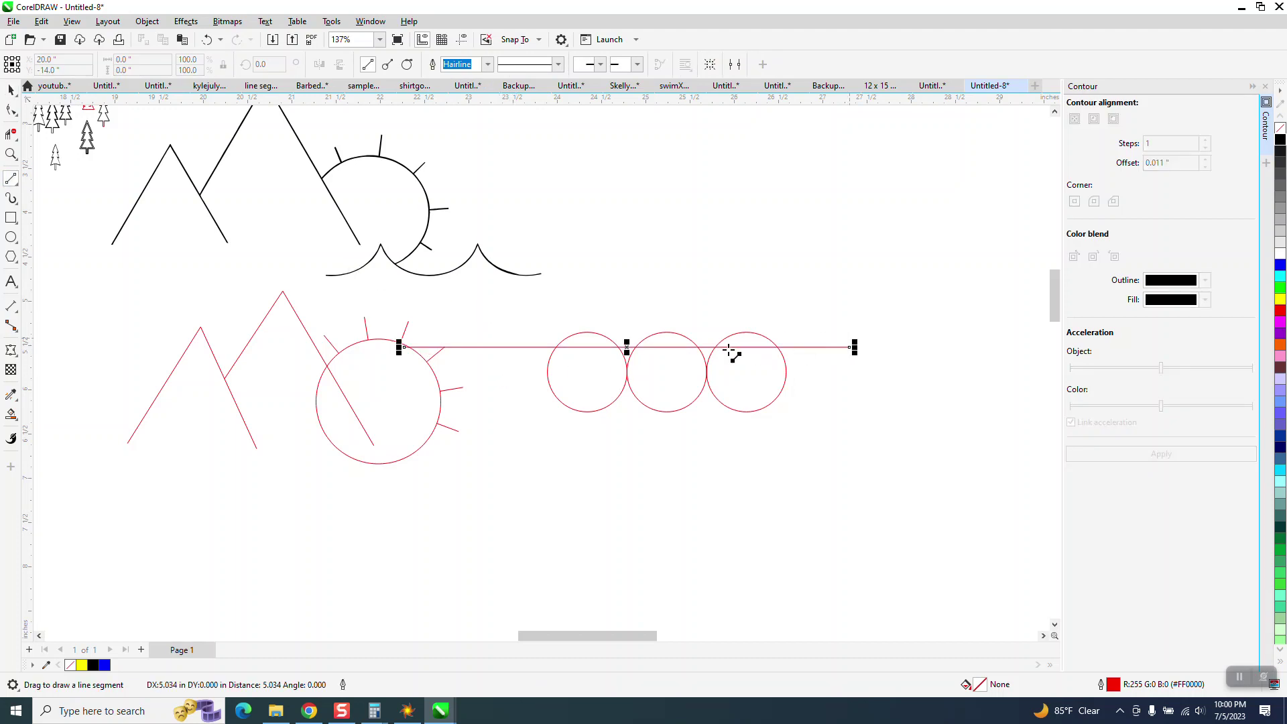
left_click(10, 90)
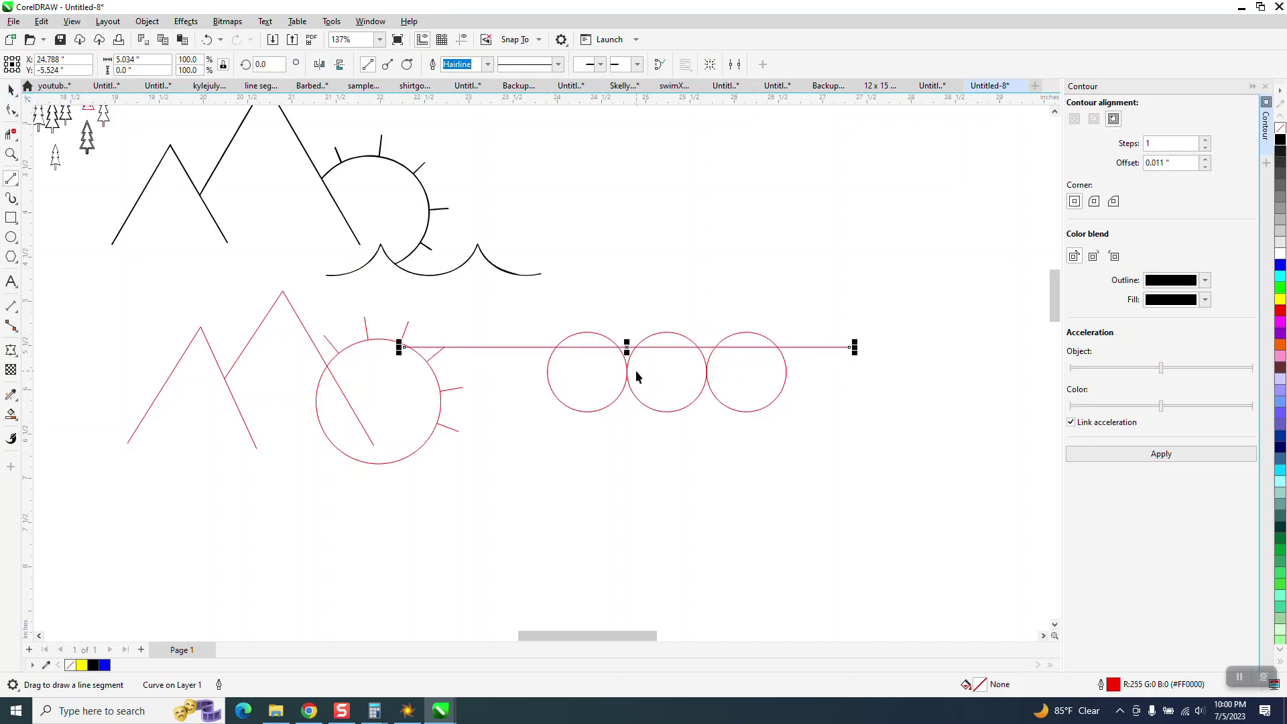
left_click_drag(630, 347, 664, 374)
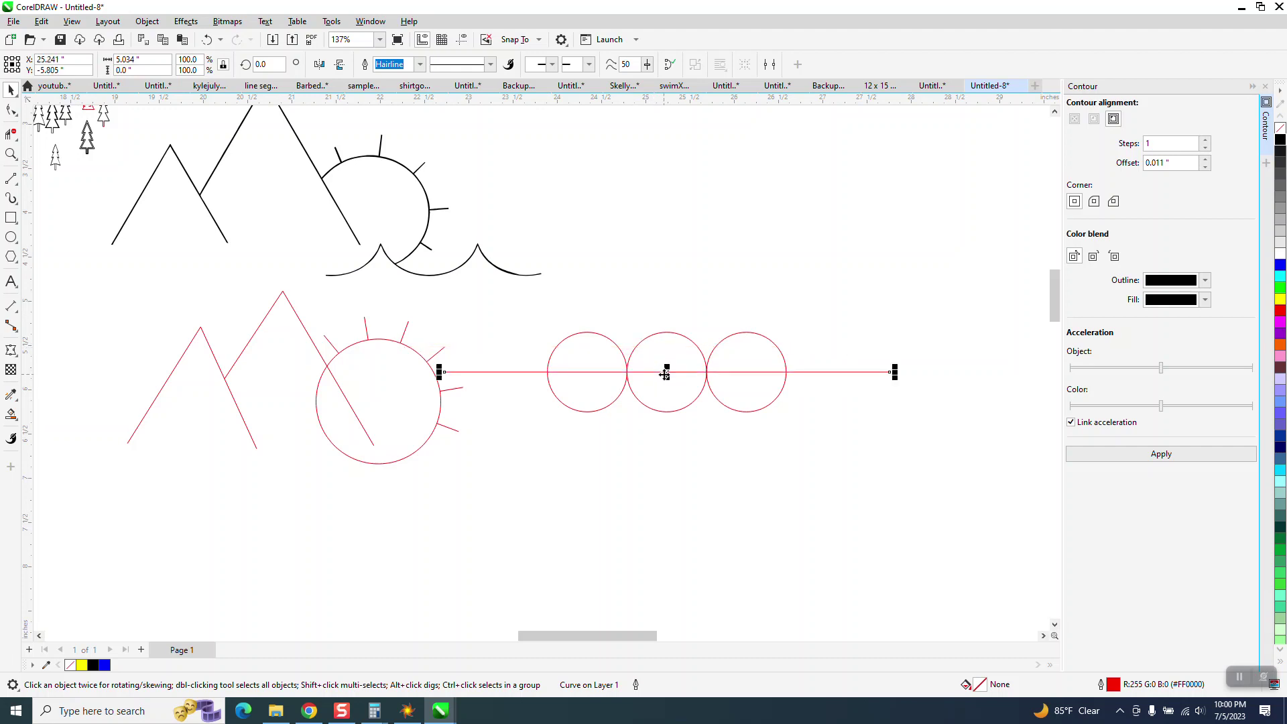
- Trim away the upper halves of the three circles and delete the horizontal line to leave a wave shape
left_click(11, 133)
left_click_drag(537, 343, 793, 334)
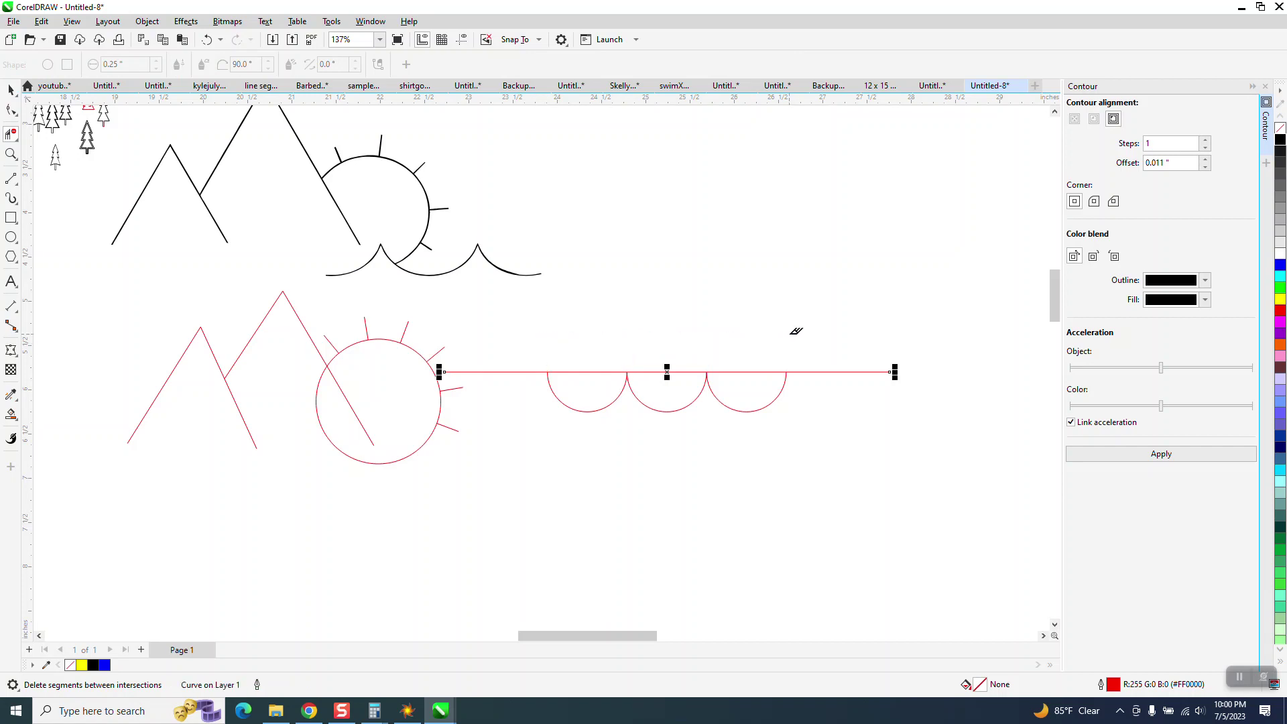
left_click(11, 90)
left_click(797, 373)
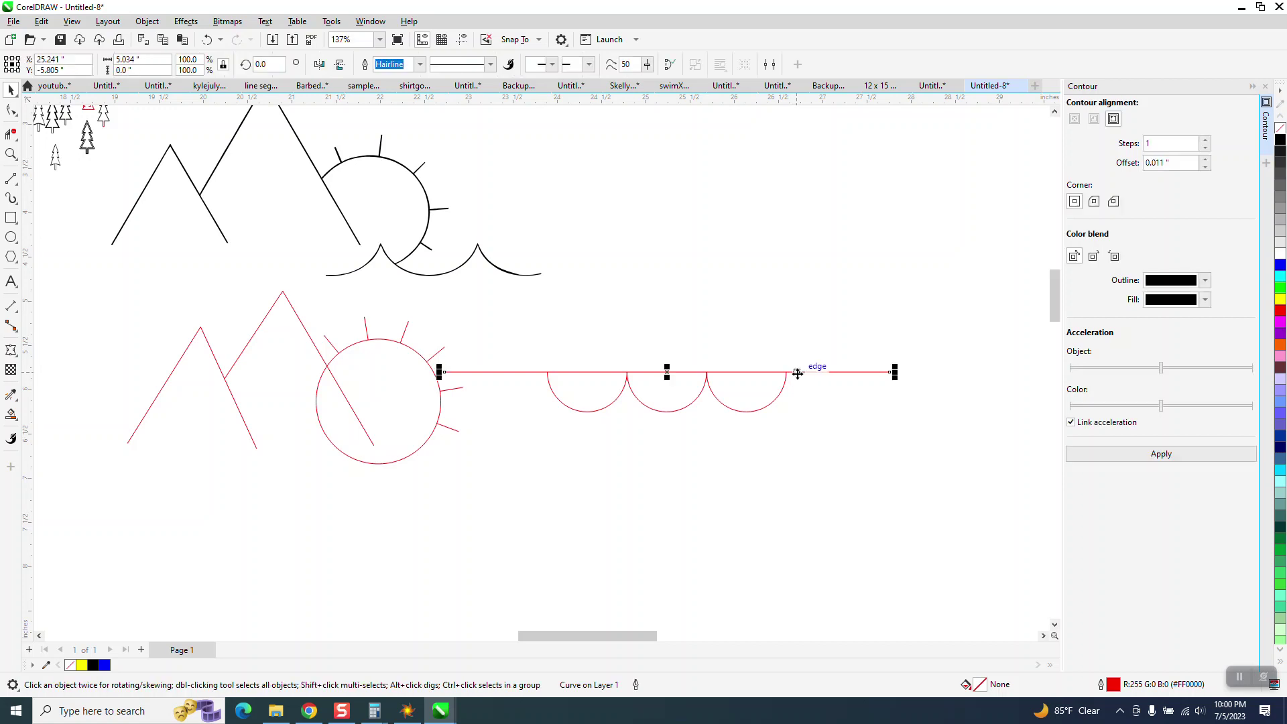
key("Delete")
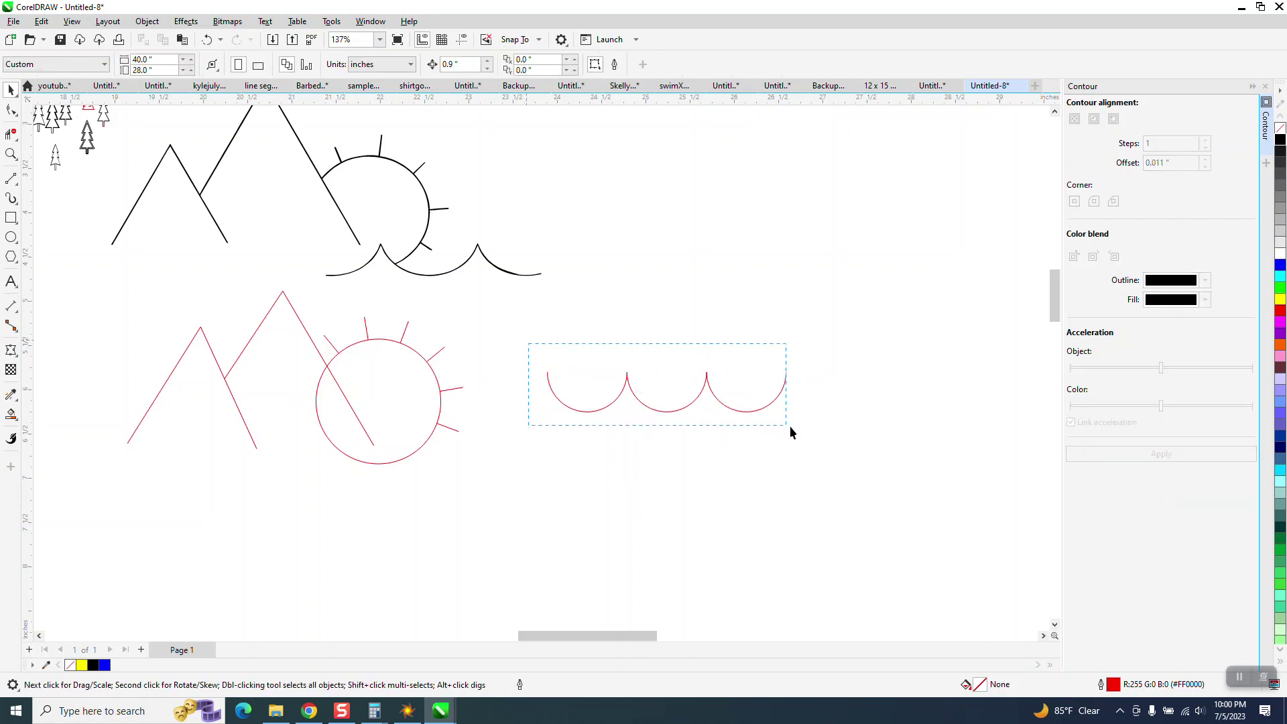
- Combine the three lower arcs of the wave shape into a single curve
left_click_drag(790, 425, 858, 453)
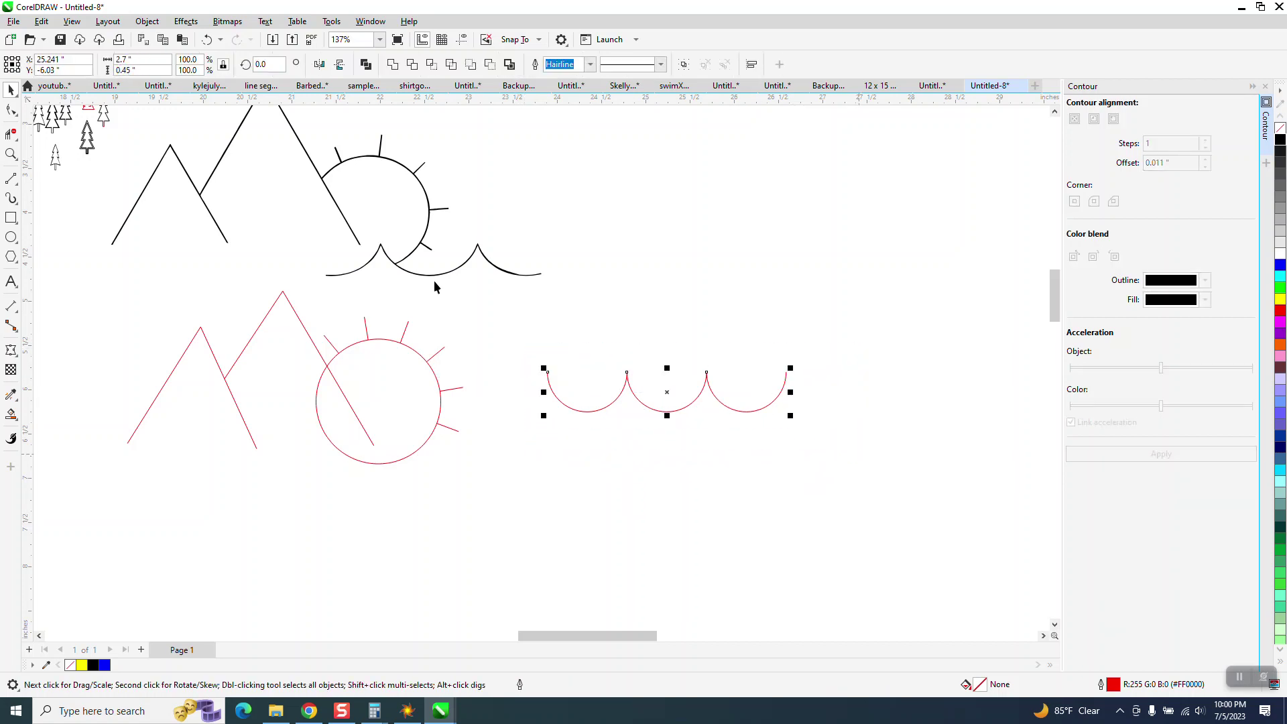
left_click(139, 27)
left_click(181, 319)
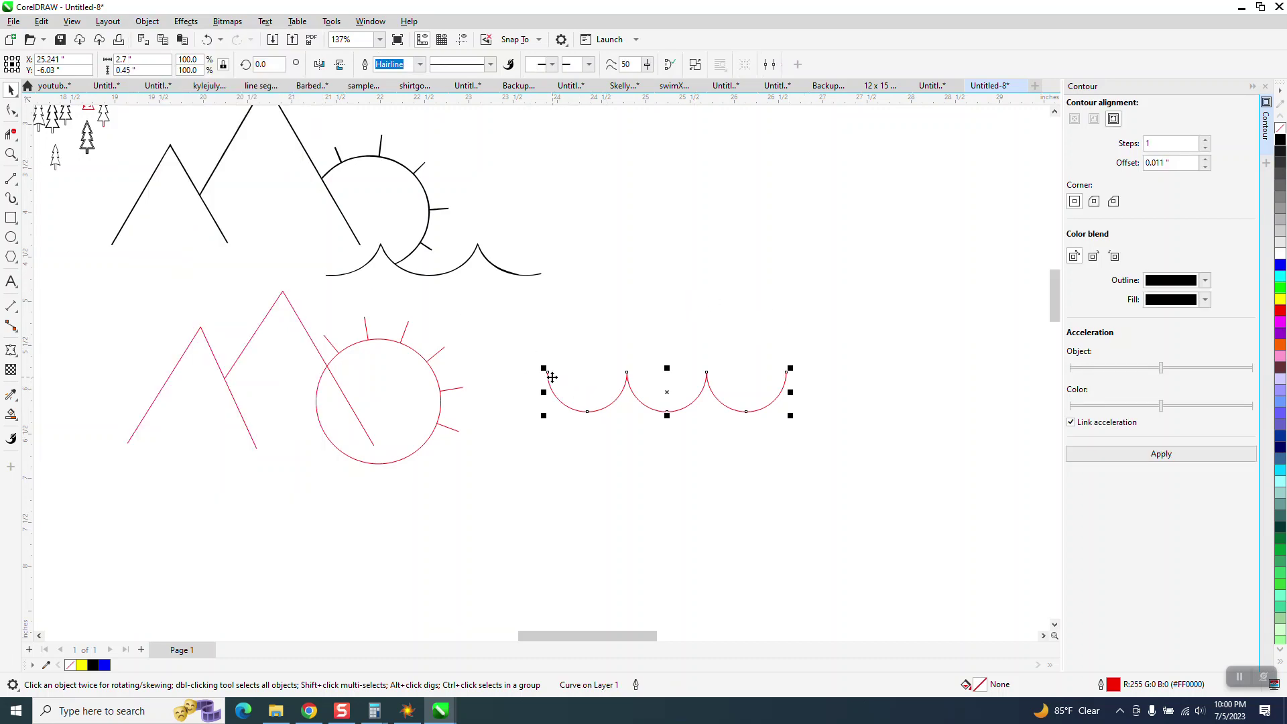
- Resize the wave curve to about 2.9 in wide and 0.44 in high
mouse_move(544, 369)
left_mouse_down()
mouse_move(520, 368)
mouse_move(547, 370)
left_mouse_up()
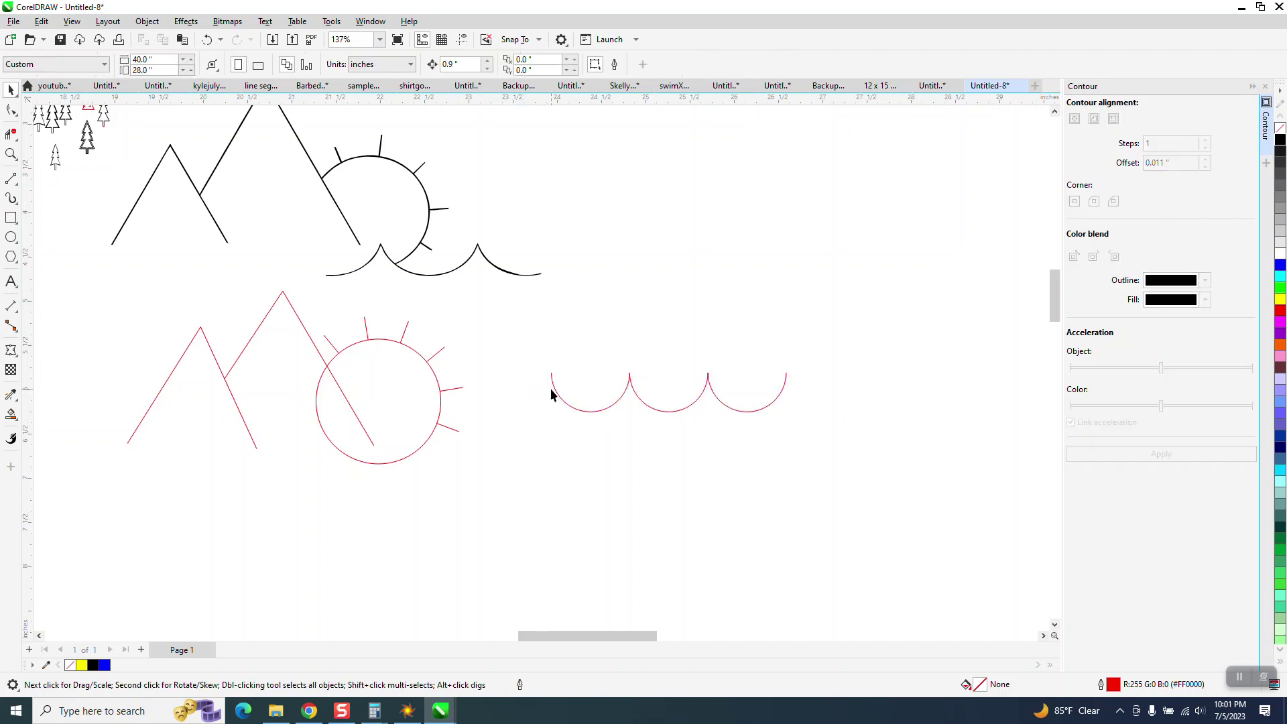
left_click(551, 388)
left_click_drag(548, 391, 526, 390)
scroll(529, 353, "down", 1)
scroll(529, 353, "down", 1)
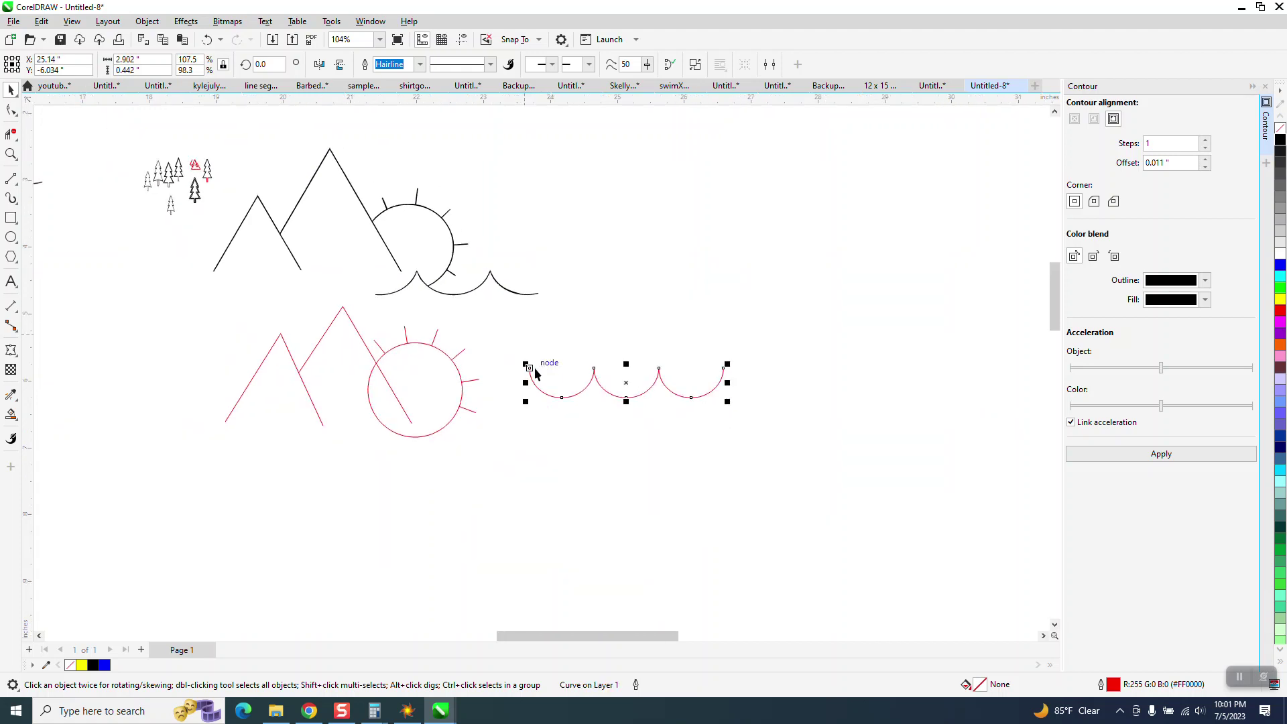
- Move the wave over the red sun's base and trim away the sun segments inside the mountain and below the wave
left_click_drag(625, 392, 448, 432)
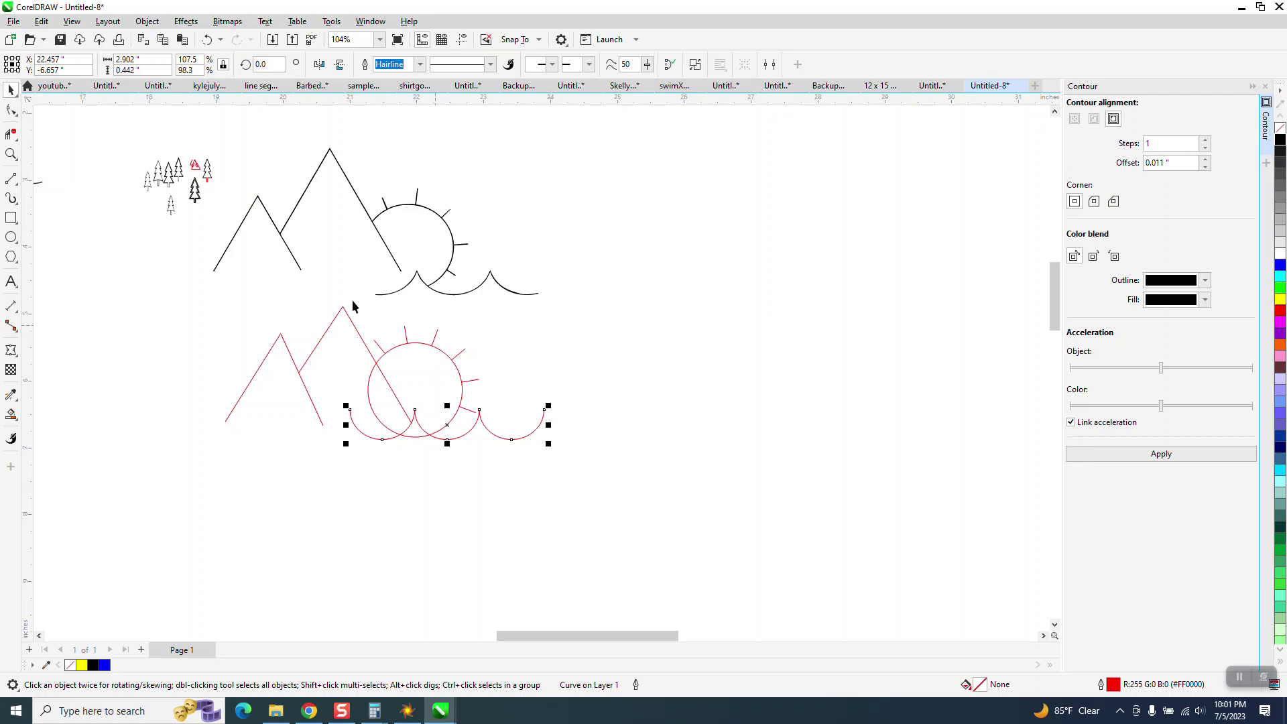
left_click(10, 136)
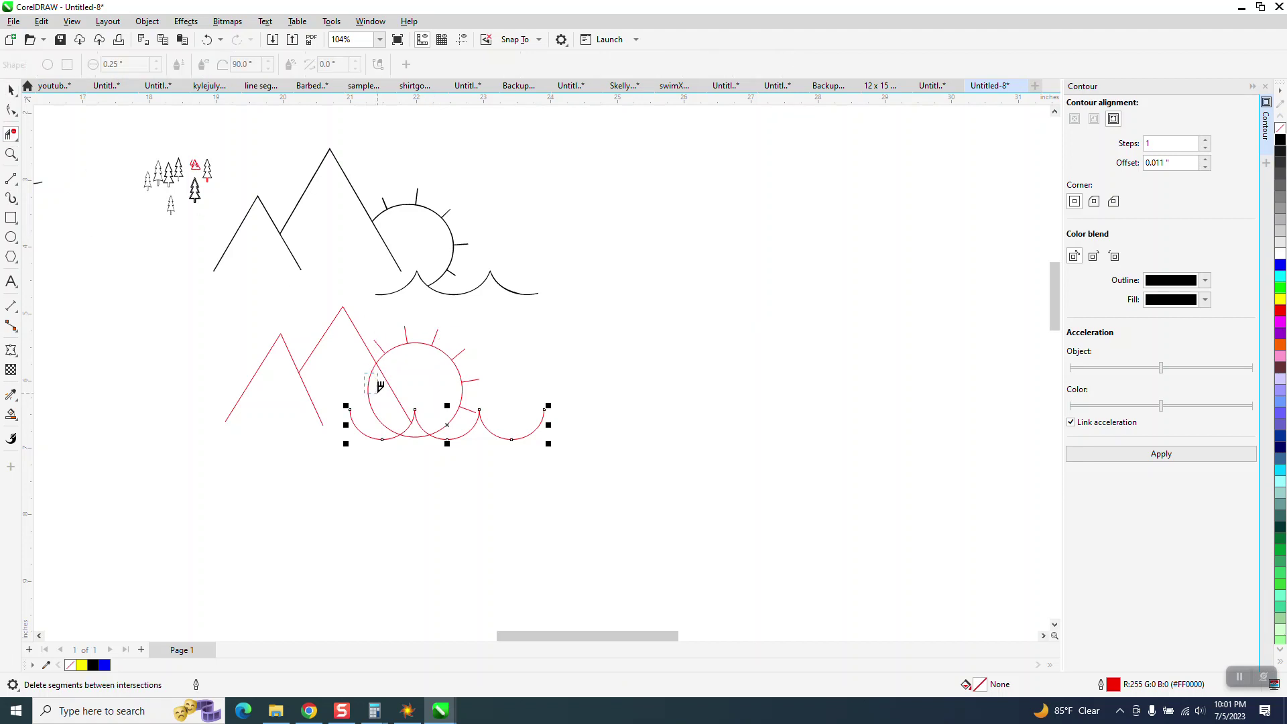
left_click(421, 438)
- Draw two short slanted cutting lines, one across the taller mountain's lower right slope and one across the wave's left end
left_click(10, 154)
left_click_drag(279, 280, 719, 510)
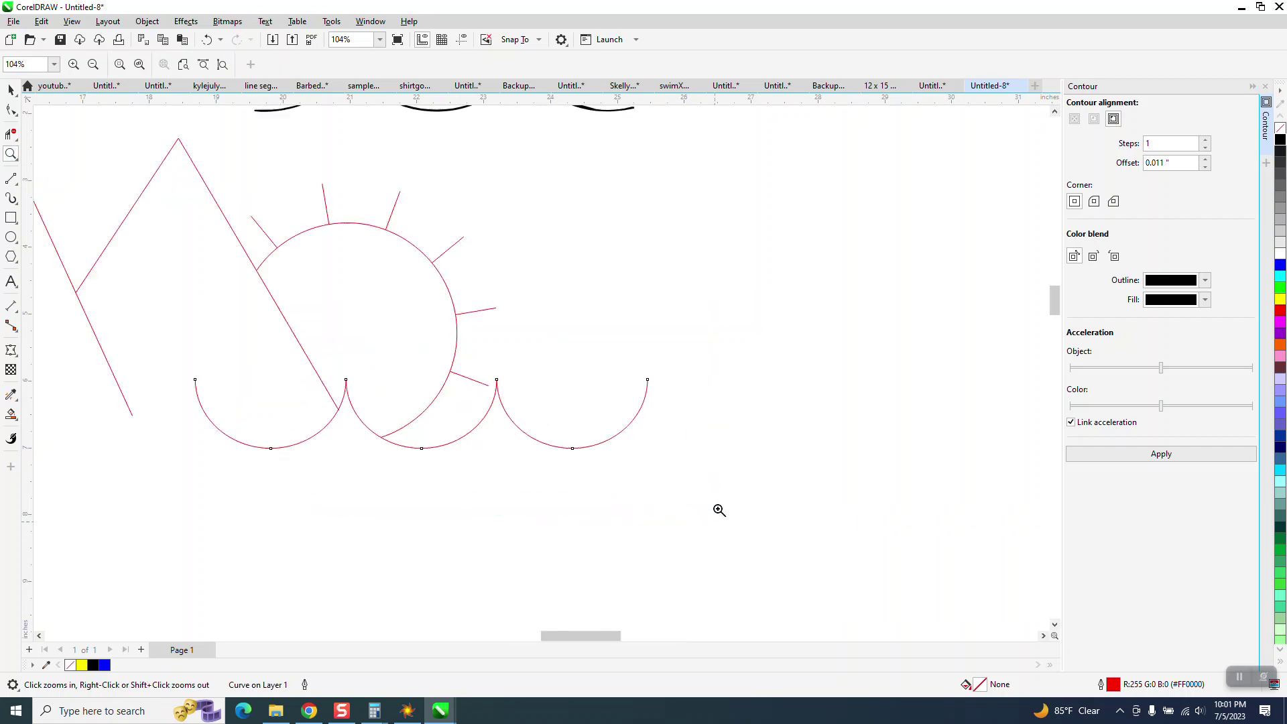
left_click(11, 178)
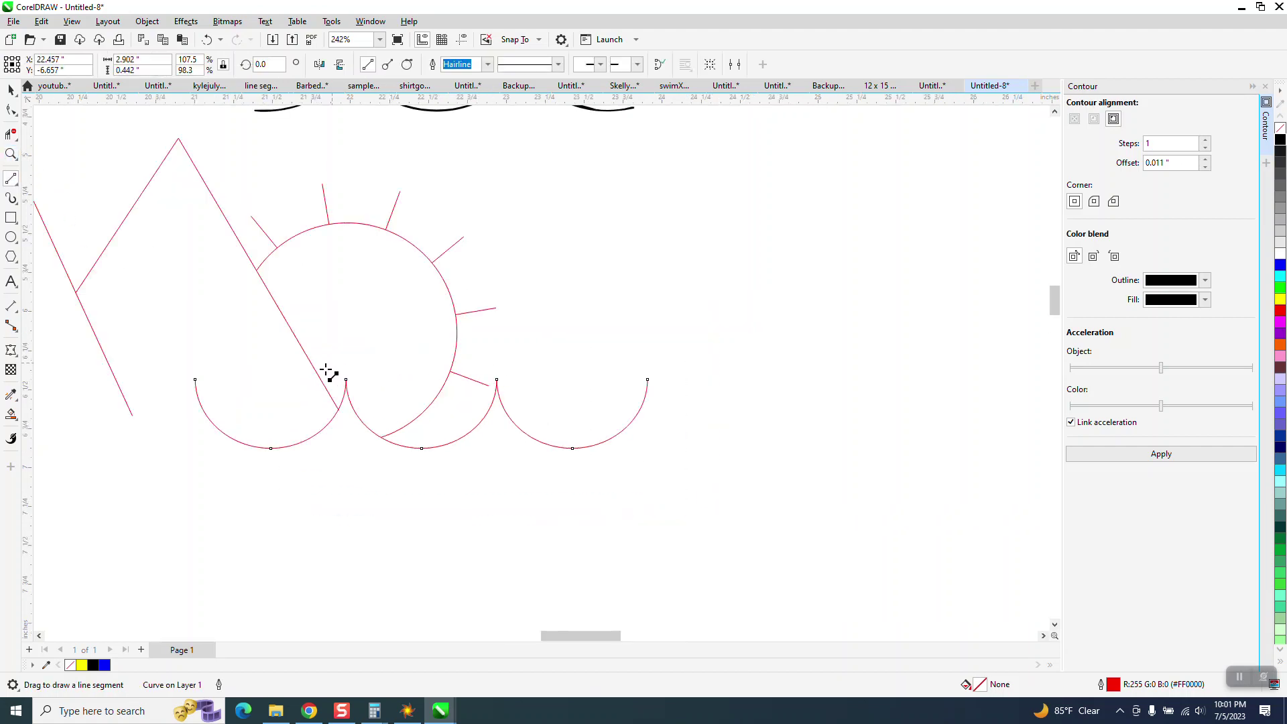
left_click_drag(331, 363, 308, 383)
left_click_drag(224, 401, 200, 430)
- Trim the wave's left tip and the mountain slope's lower end at the cutting lines, and remove the excess cutting-line segments
left_click(11, 134)
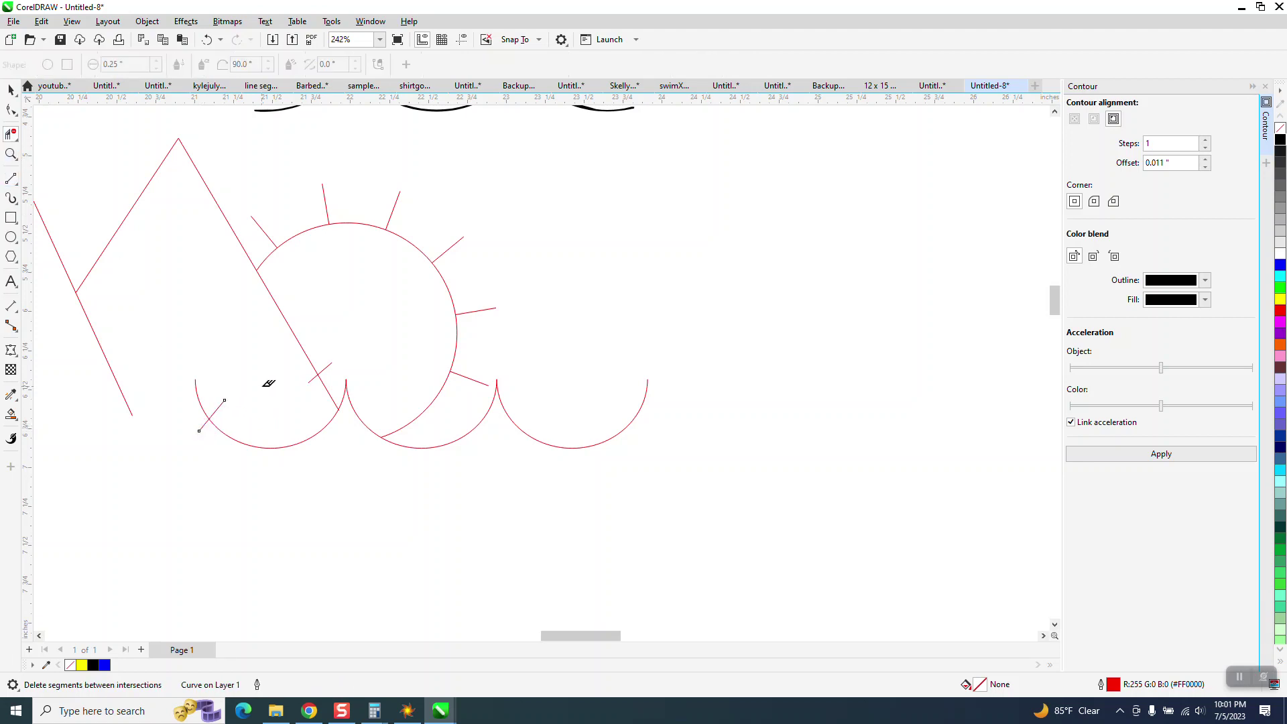
left_click(198, 390)
left_click(322, 382)
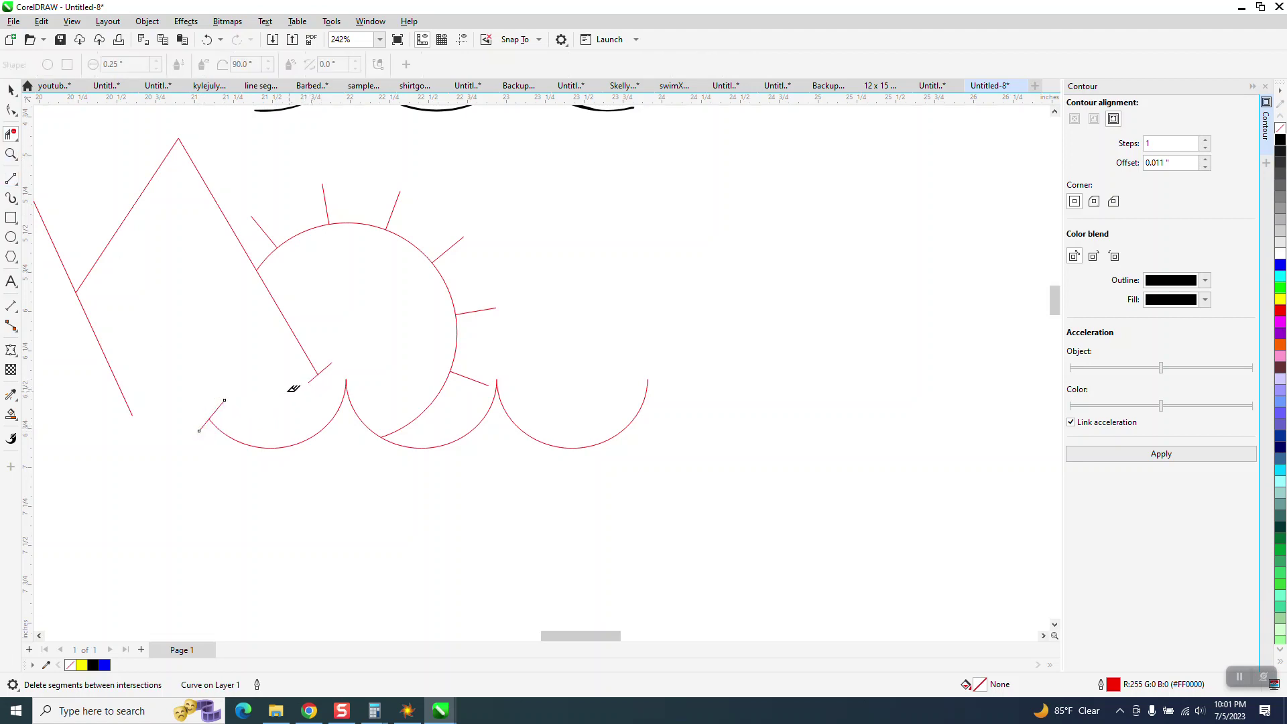
left_click(325, 368)
left_click(223, 399)
scroll(382, 429, "down", 5)
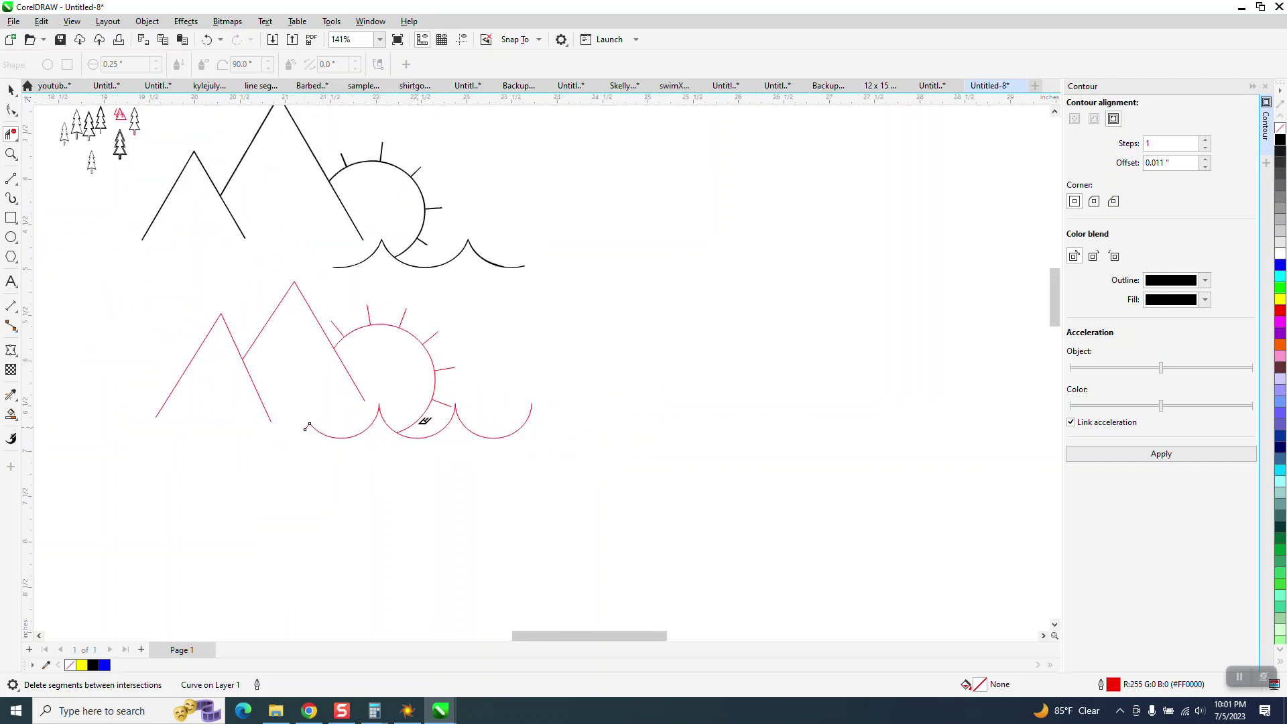
left_click(11, 89)
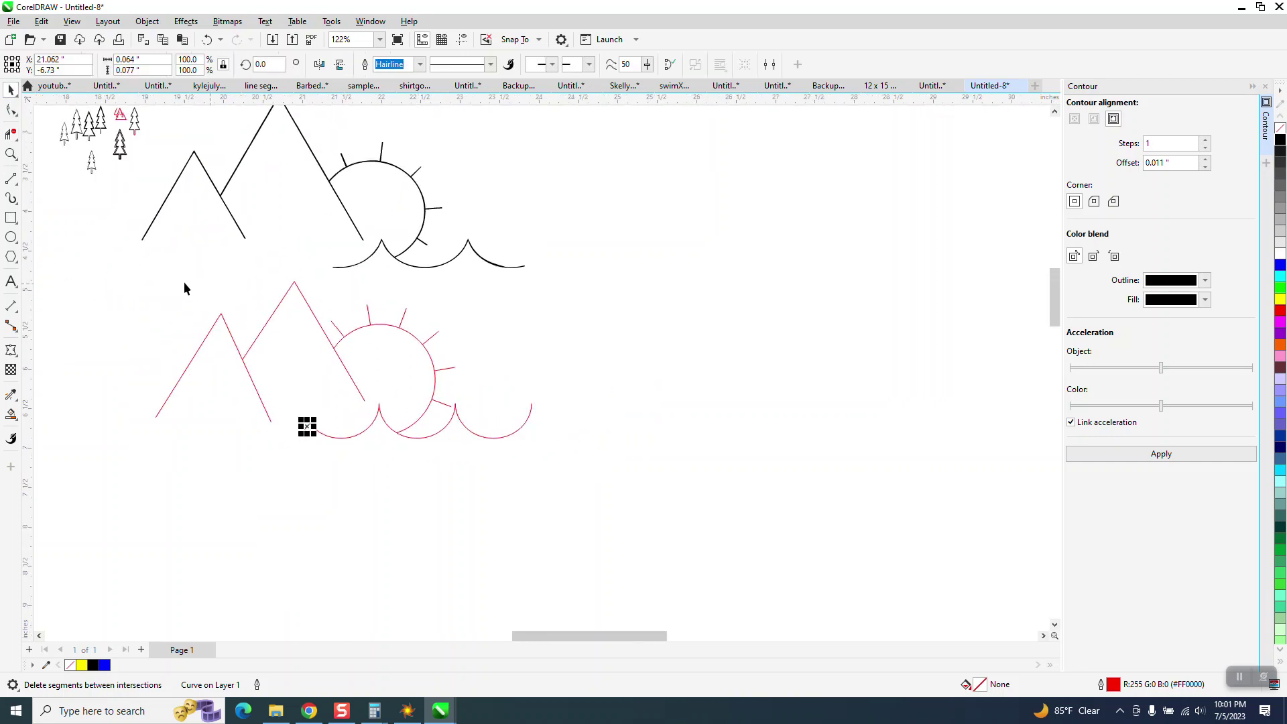
left_click_drag(139, 270, 536, 504)
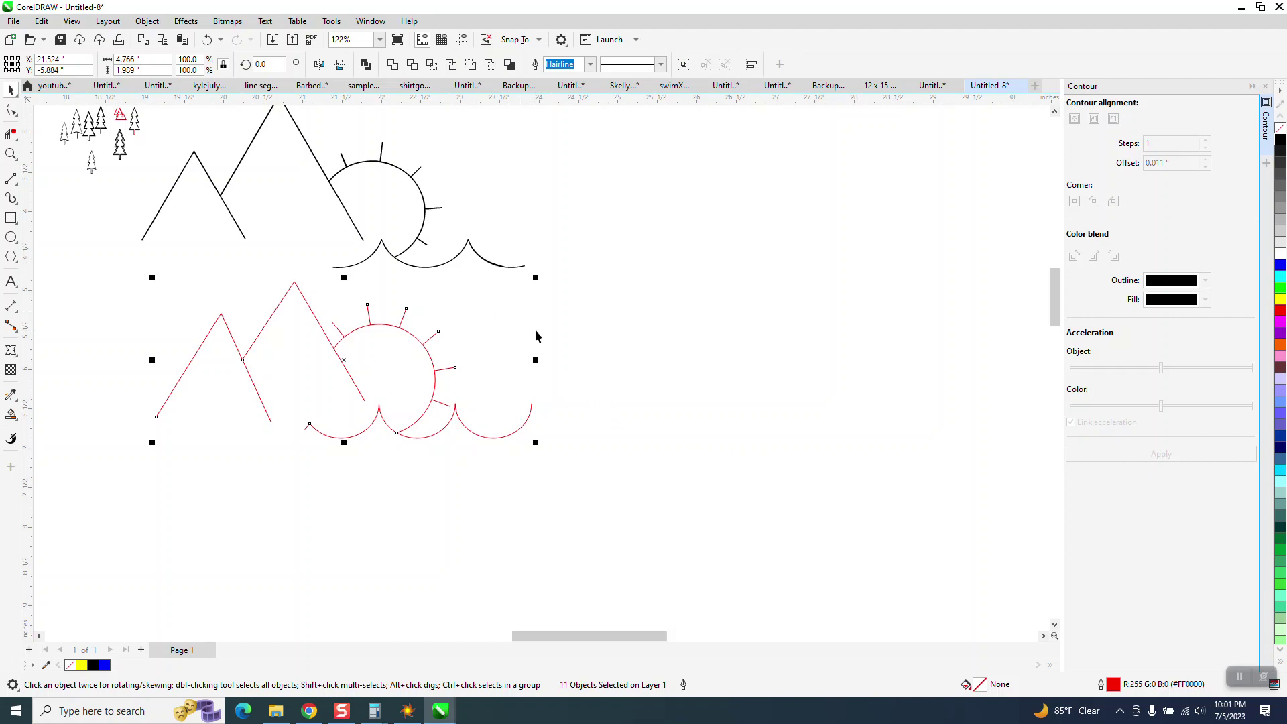
left_click(552, 425)
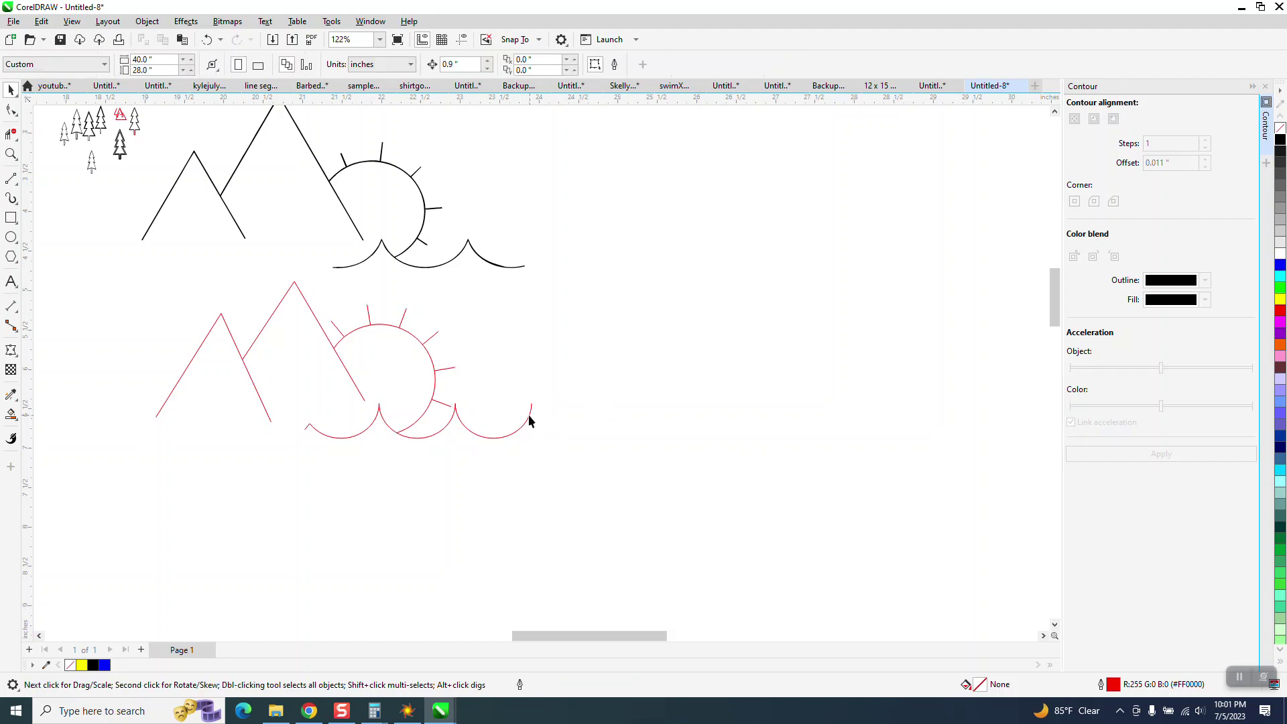
left_click(529, 421)
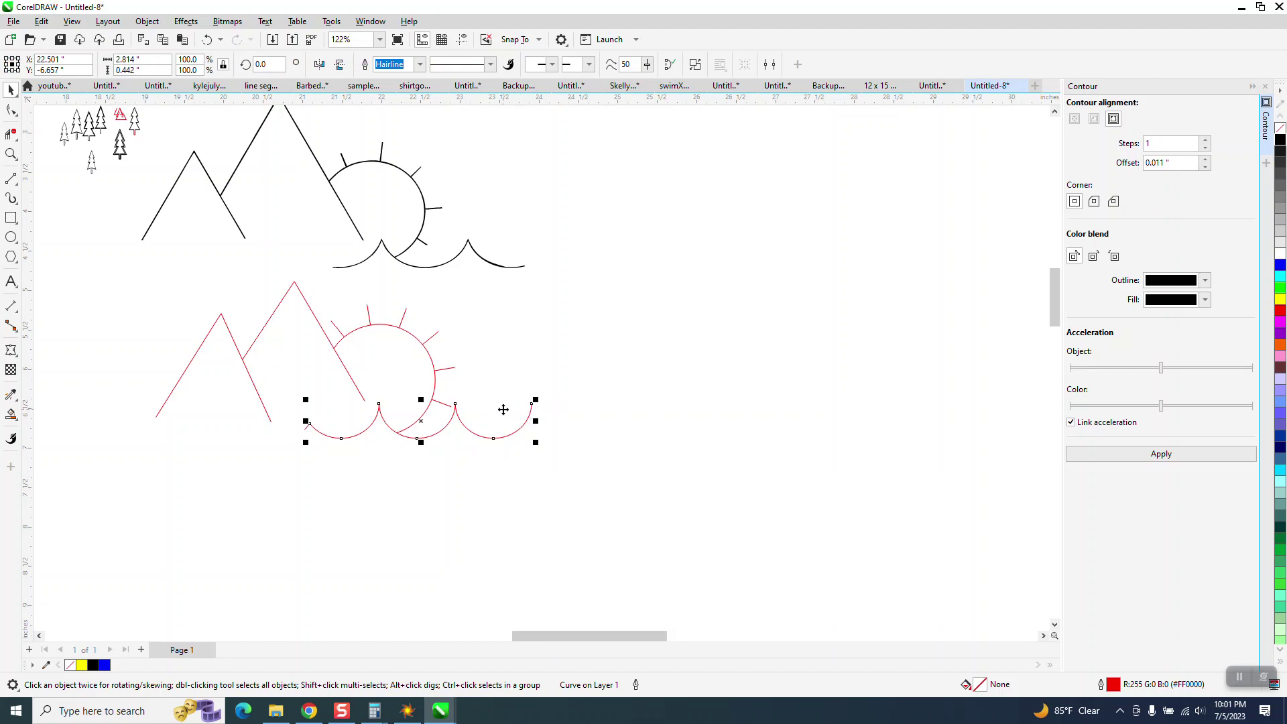
- Draw a slanted line about 0.41 in wide and 0.73 in high across the right end of the red wave
left_click(11, 178)
left_click_drag(502, 404, 536, 463)
left_click(11, 154)
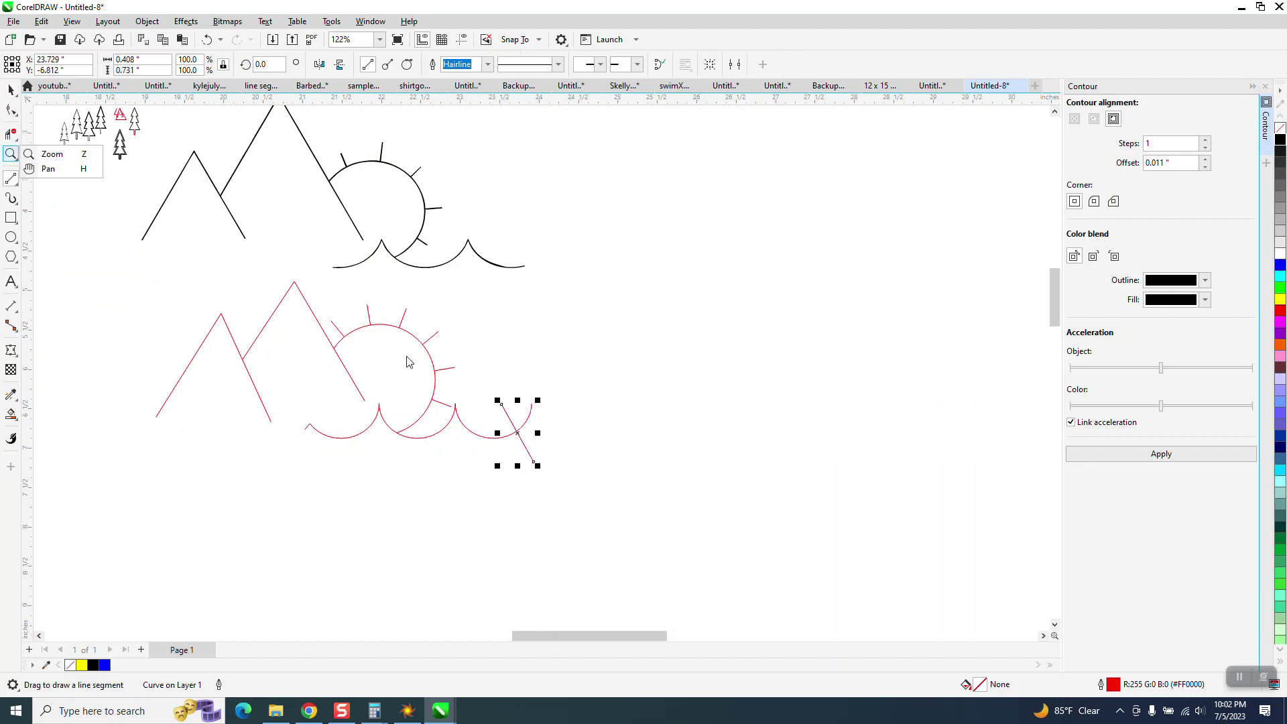
- Trim off the wave's right tip beyond the slanted line and delete that line
left_click(11, 134)
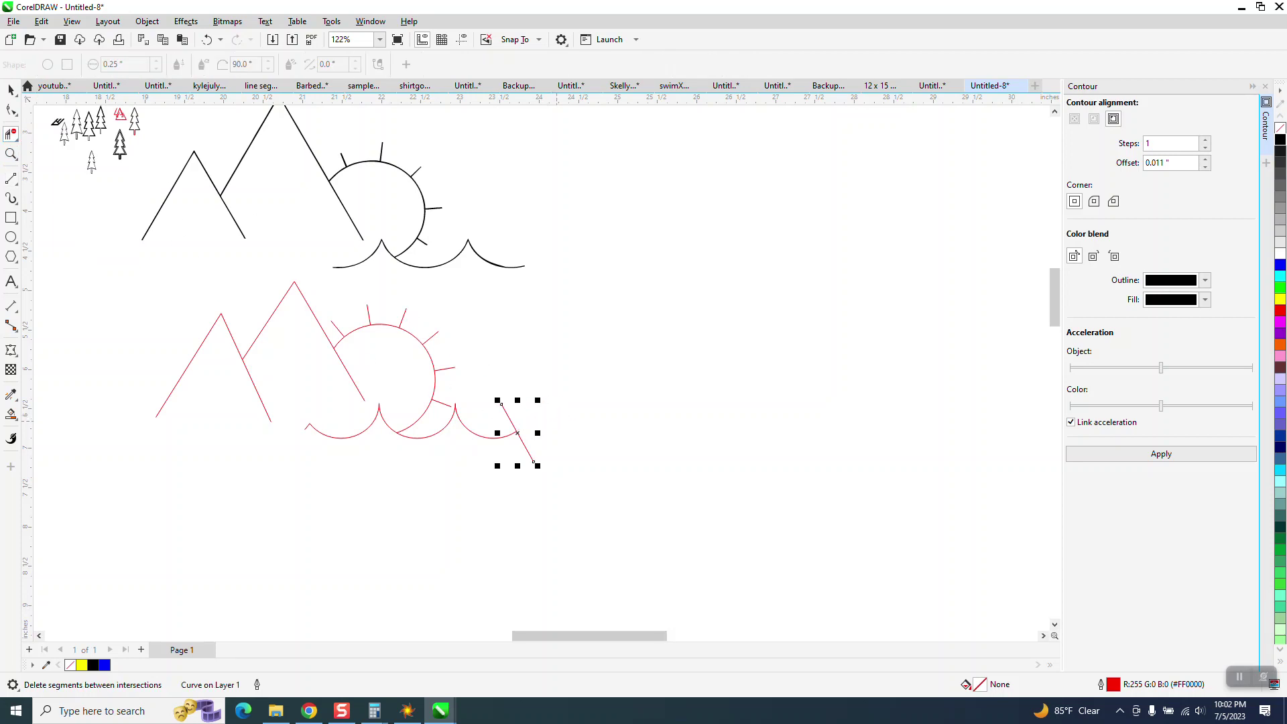
left_click(10, 89)
key("Delete")
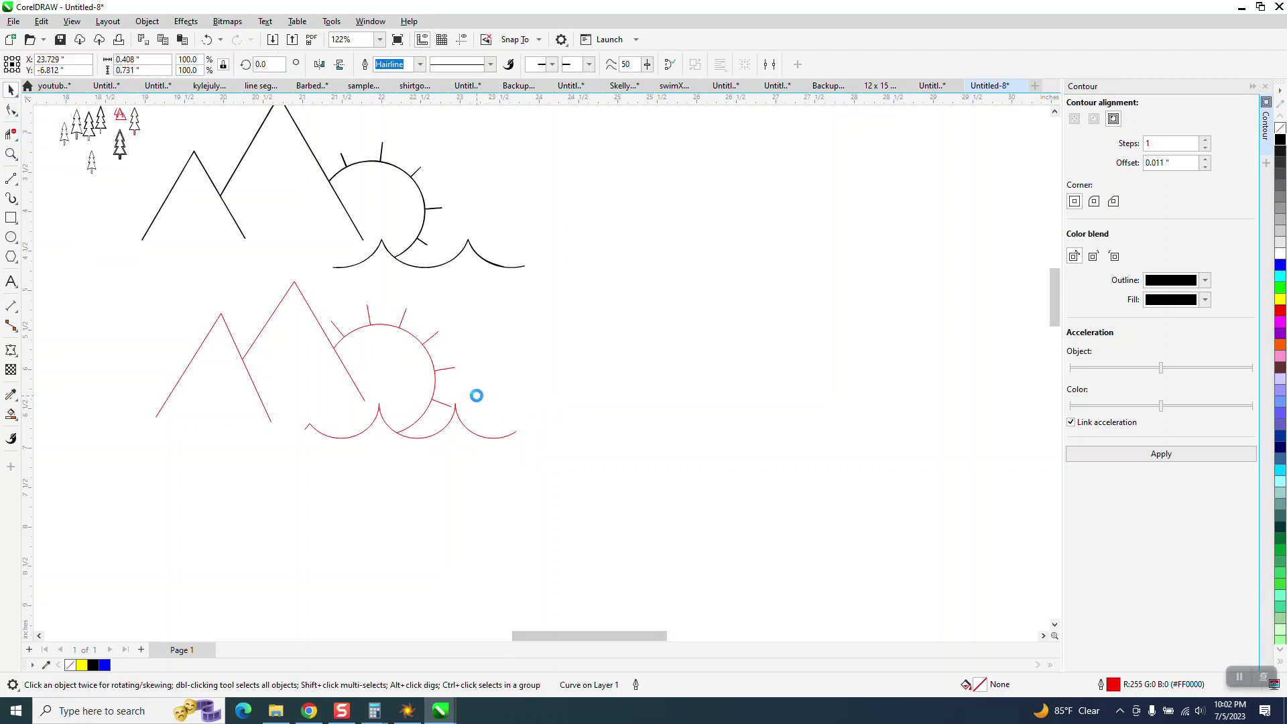
- Give all the red mountain, sun and wave curves a black outline 0.03125 in wide
left_click_drag(139, 275, 673, 477)
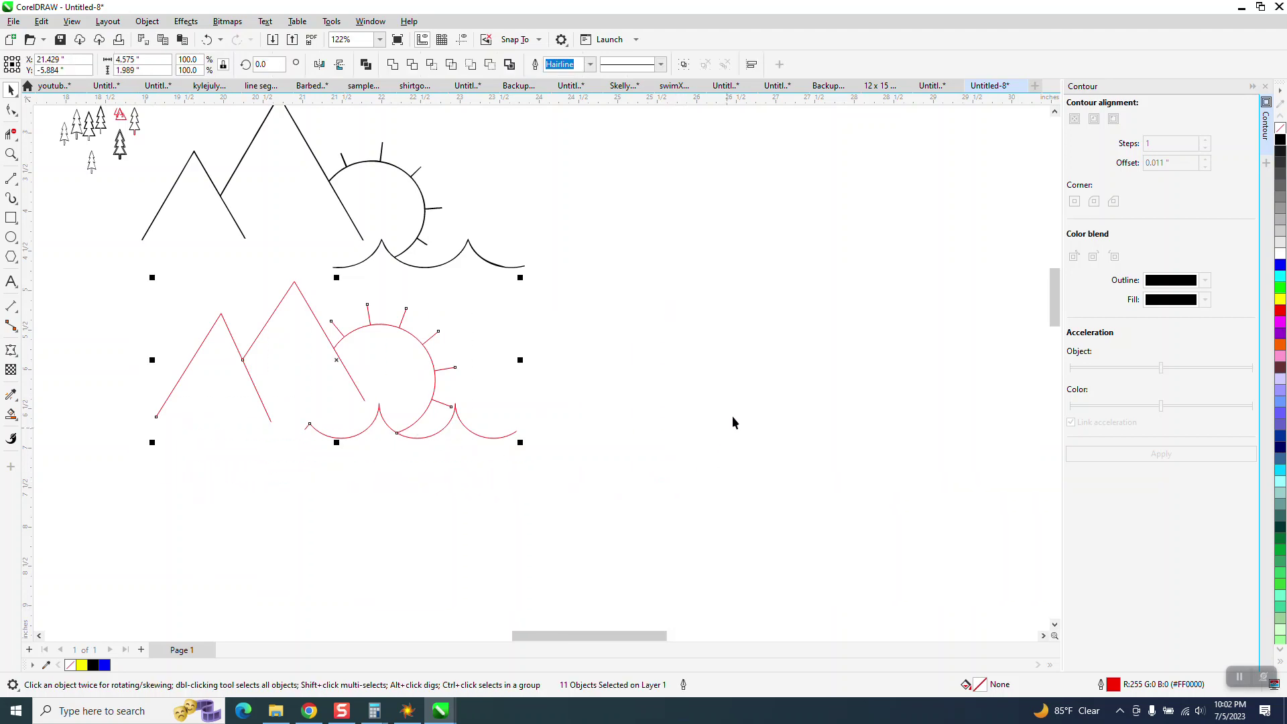
right_click(1280, 143)
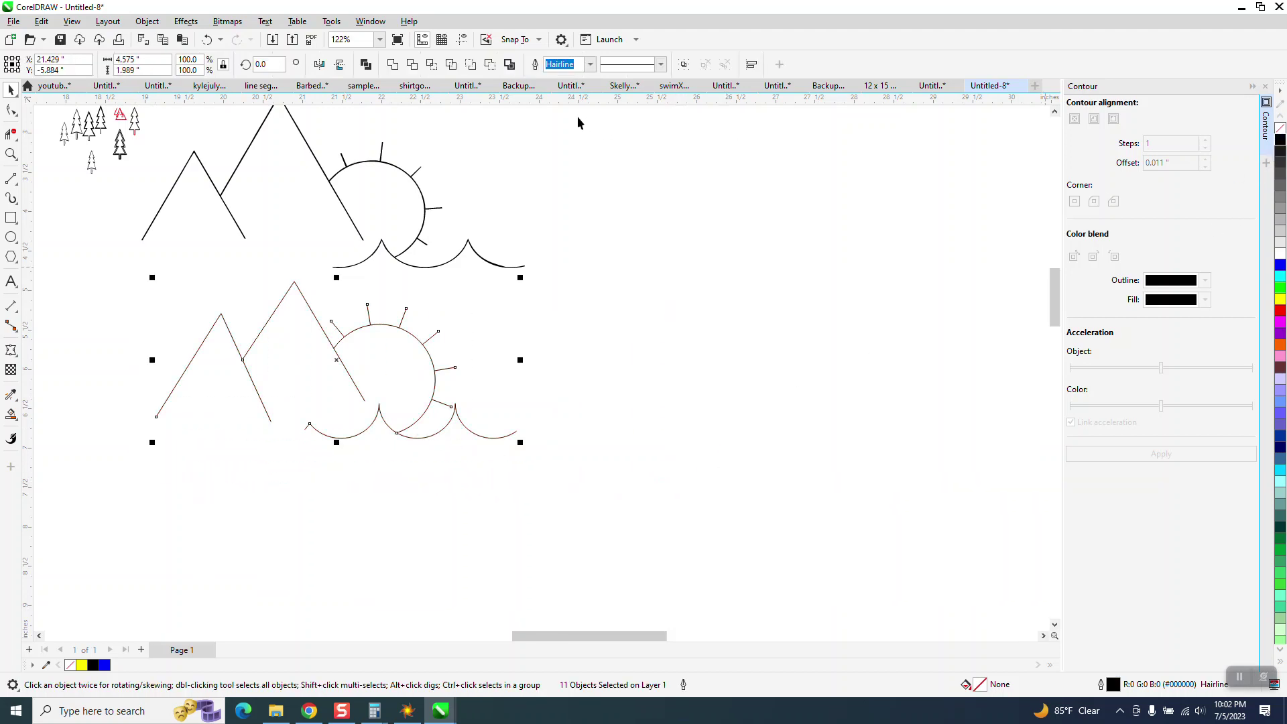
left_click(592, 64)
left_click(556, 143)
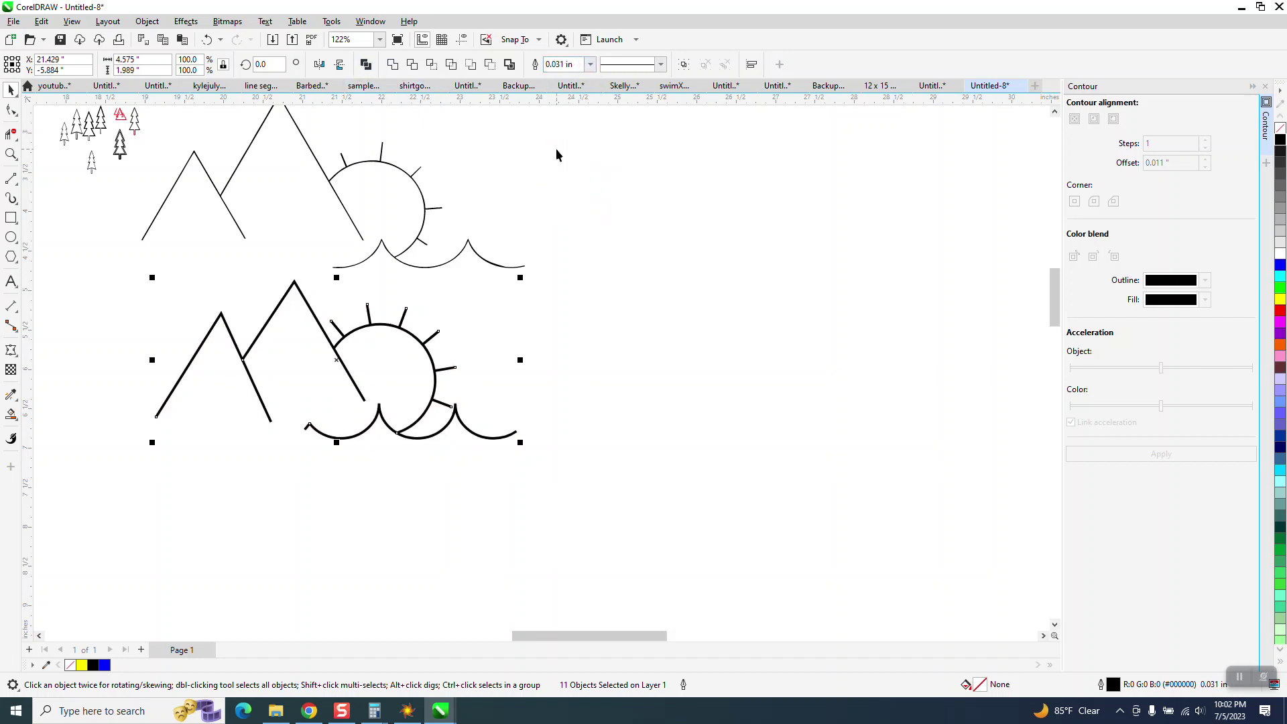
- Thin the outline of the selected scene, trying 0.028 in before settling on 0.015625 in
left_click(590, 64)
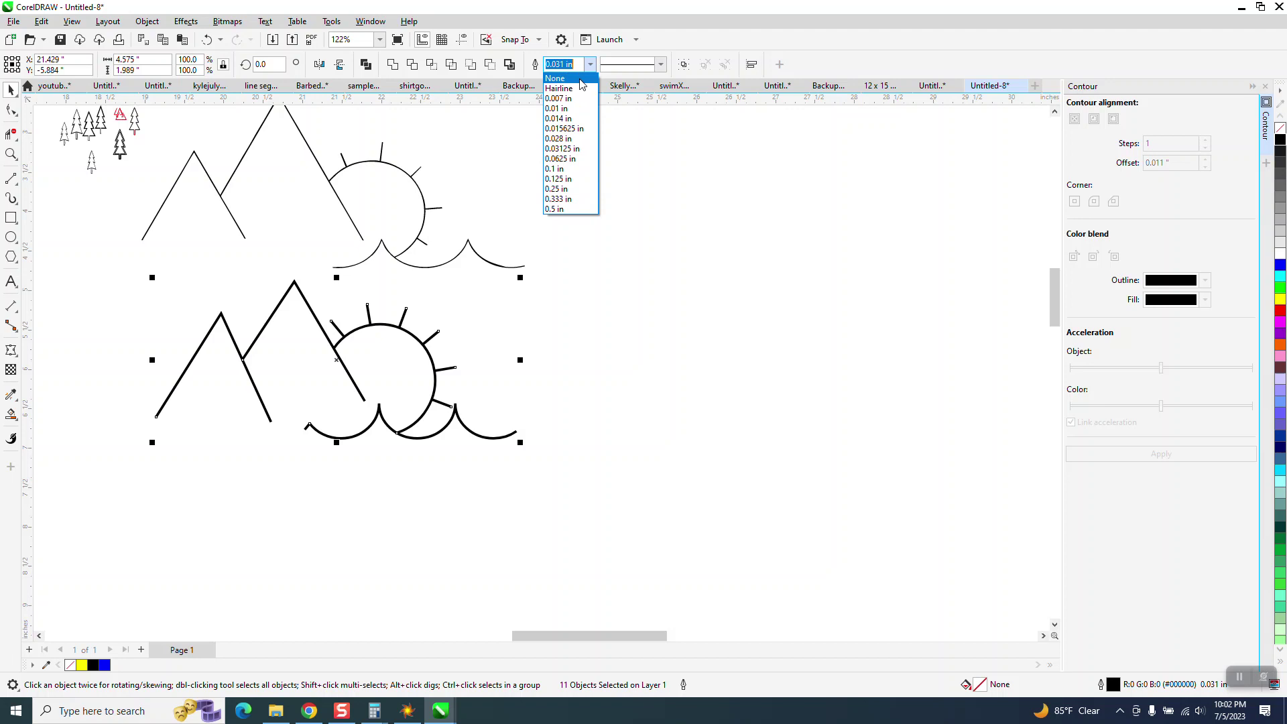
left_click(561, 138)
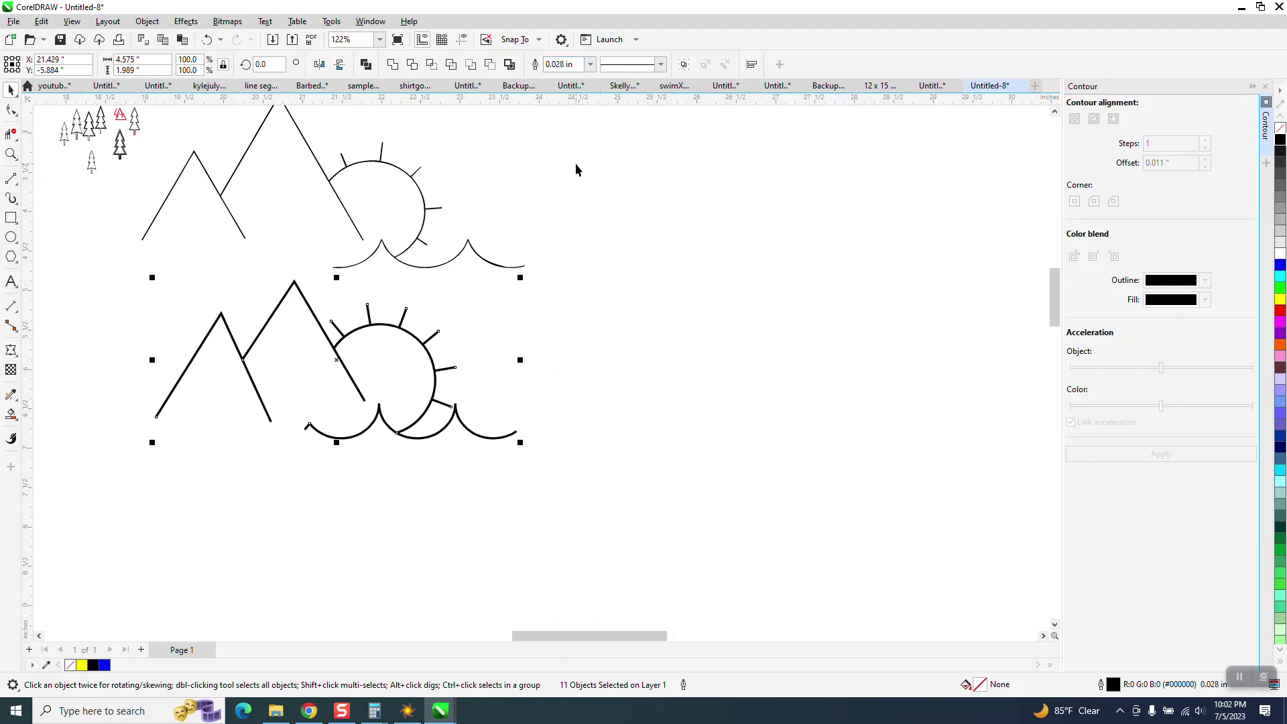
left_click(590, 64)
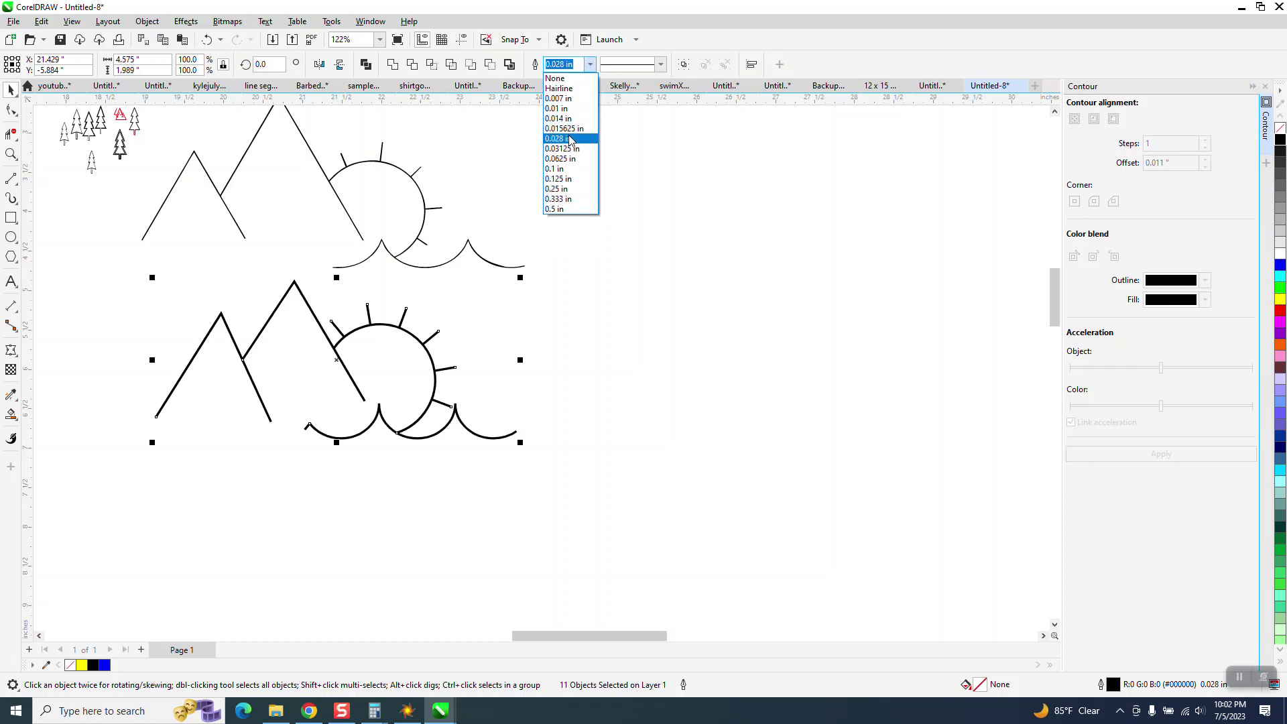
left_click(568, 127)
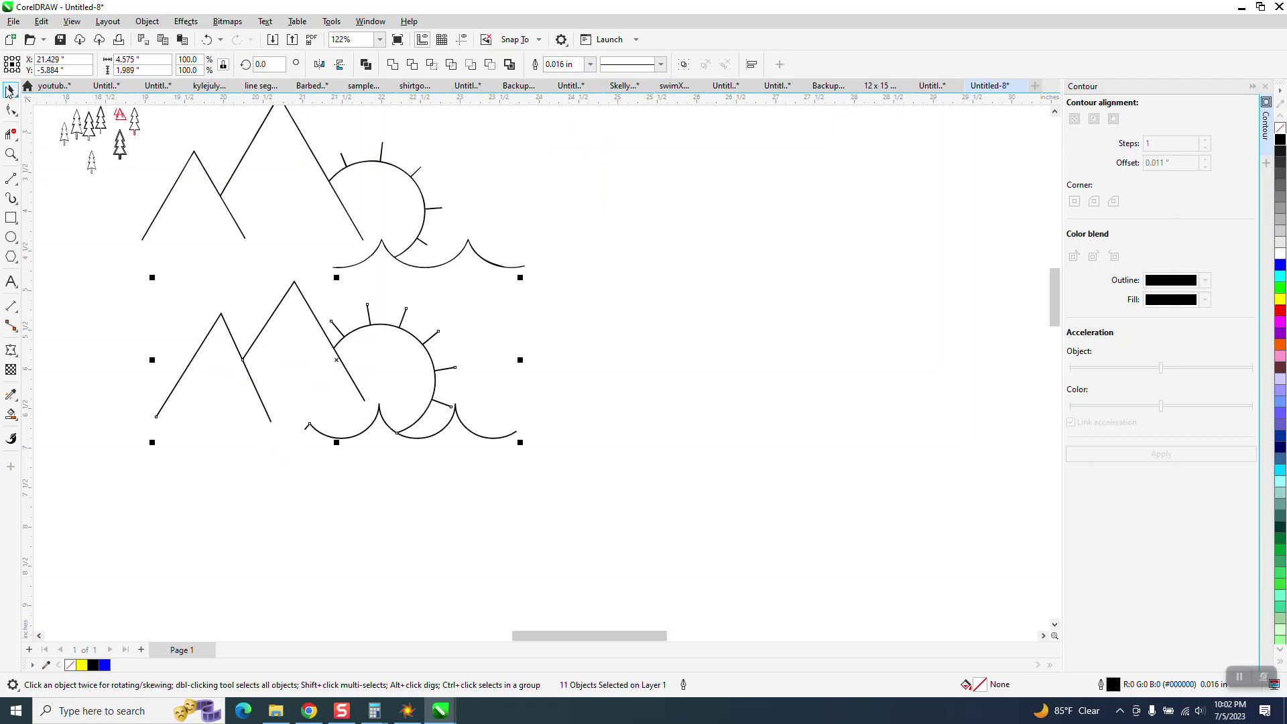
- Move the selected mountain, sun and wave drawing slightly up and to the left, beneath the original scene
scroll(427, 331, "down", 1)
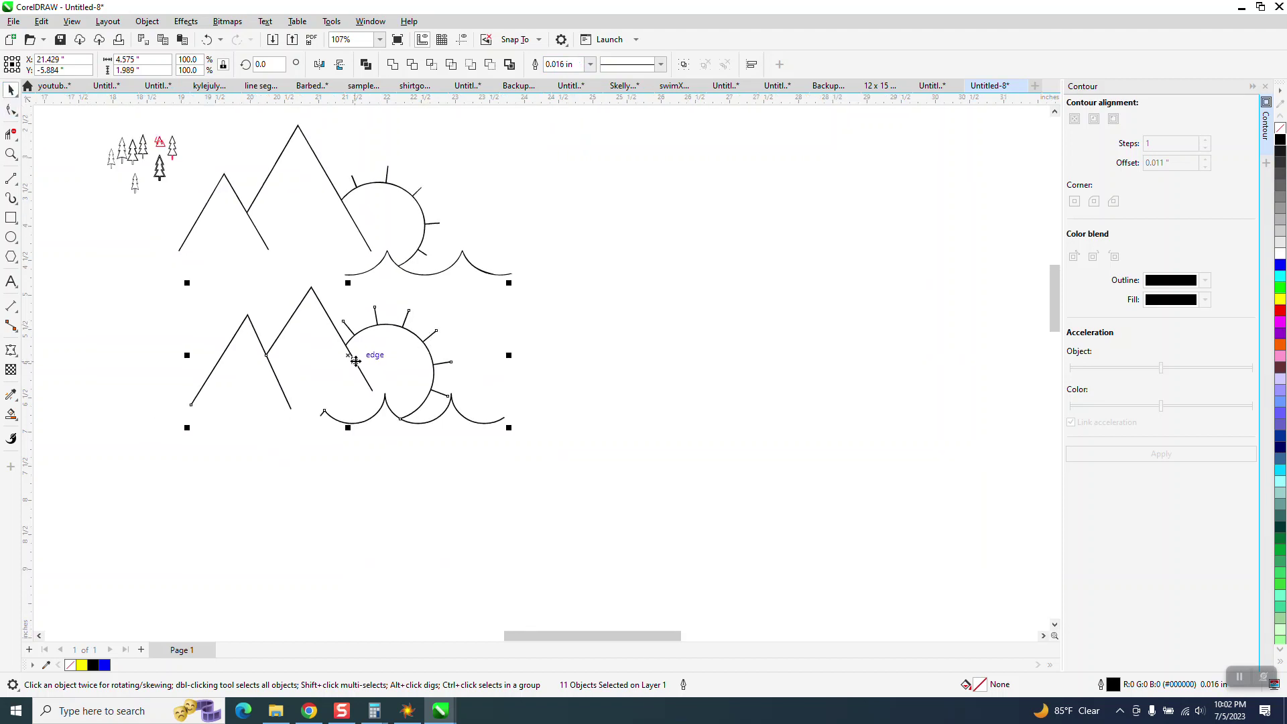
left_click_drag(366, 364, 338, 354)
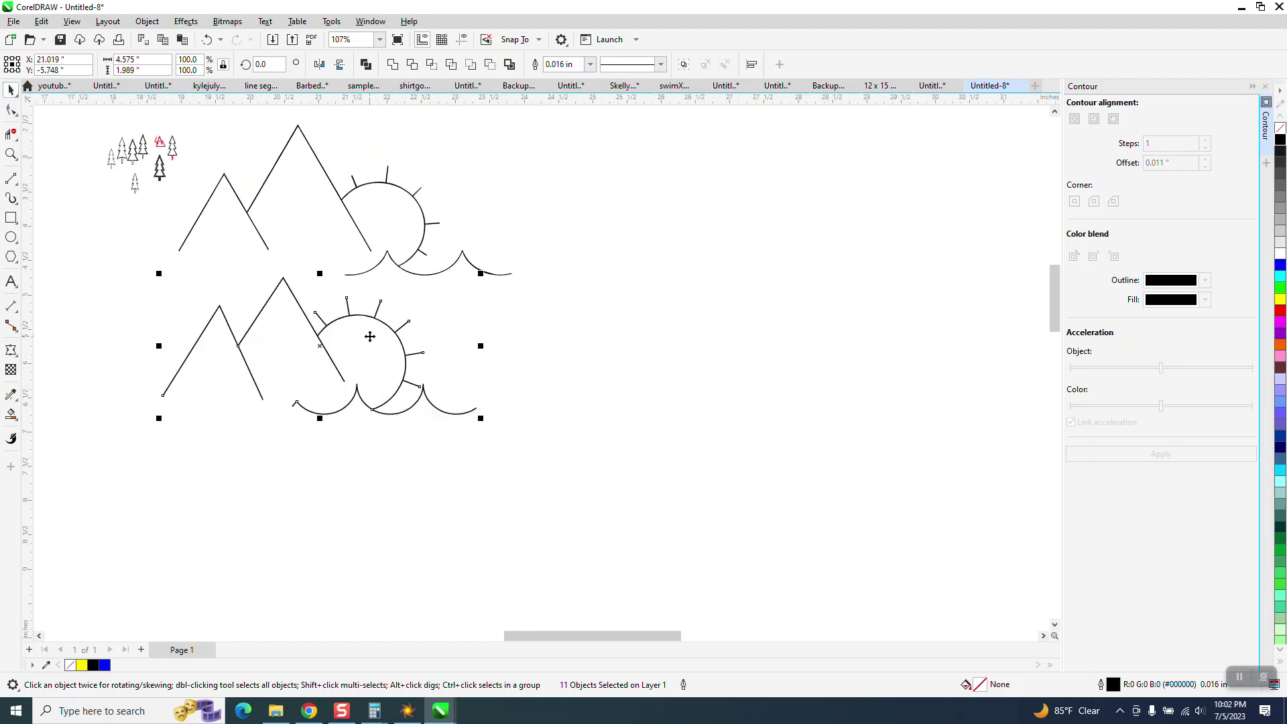
scroll(430, 327, "down", 1)
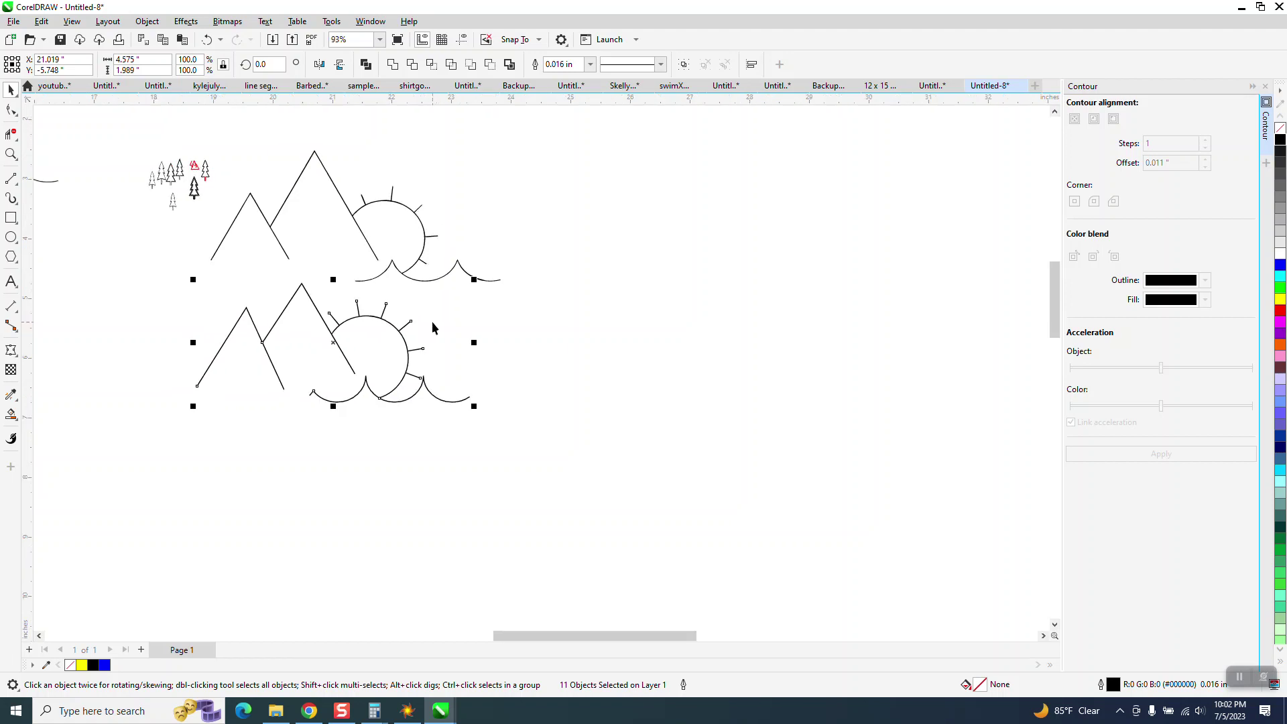